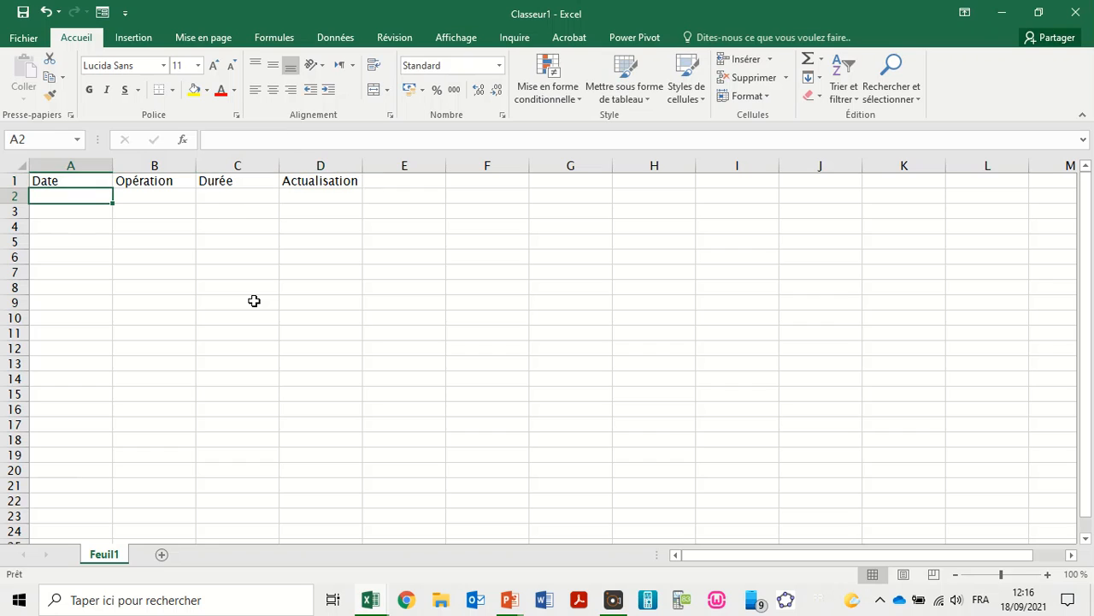
Enter the date 01/01/1935 in cell A2 under the Date header
click(544, 590)
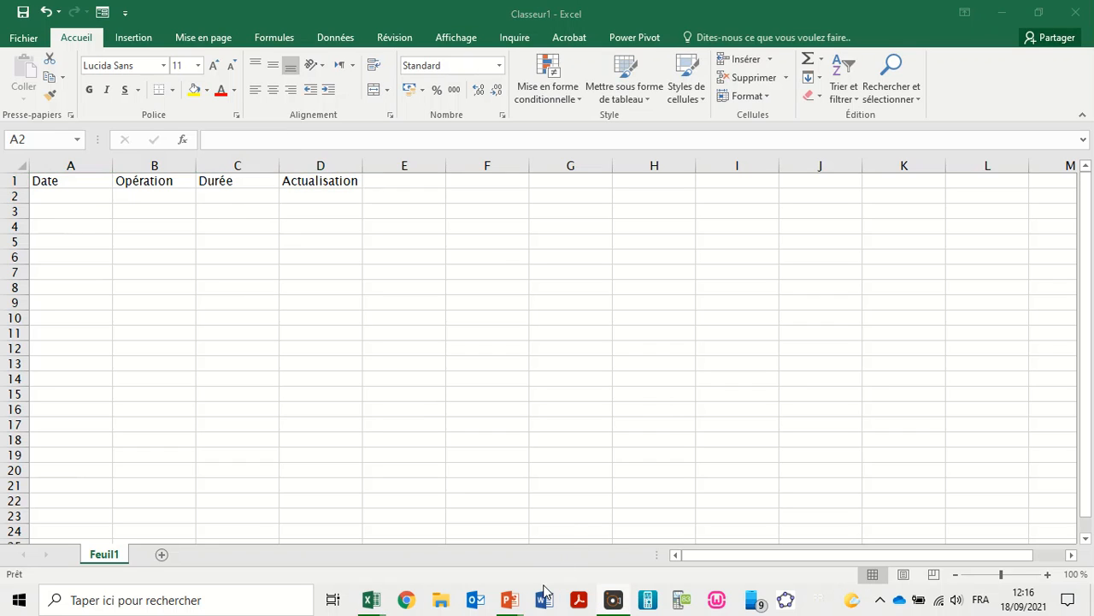
click(64, 197)
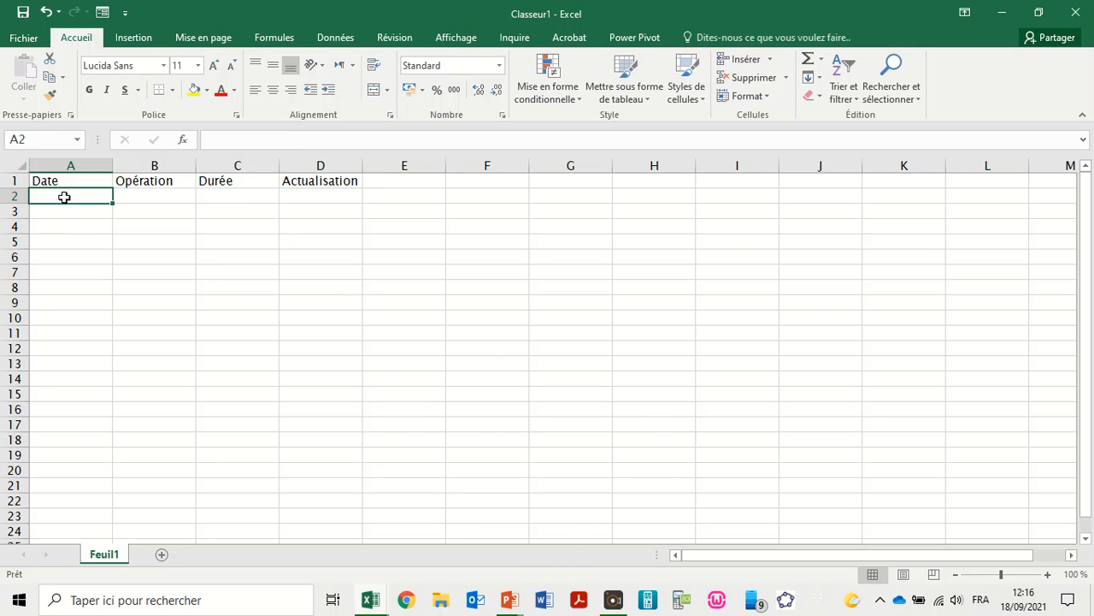
text(01/01/2035)
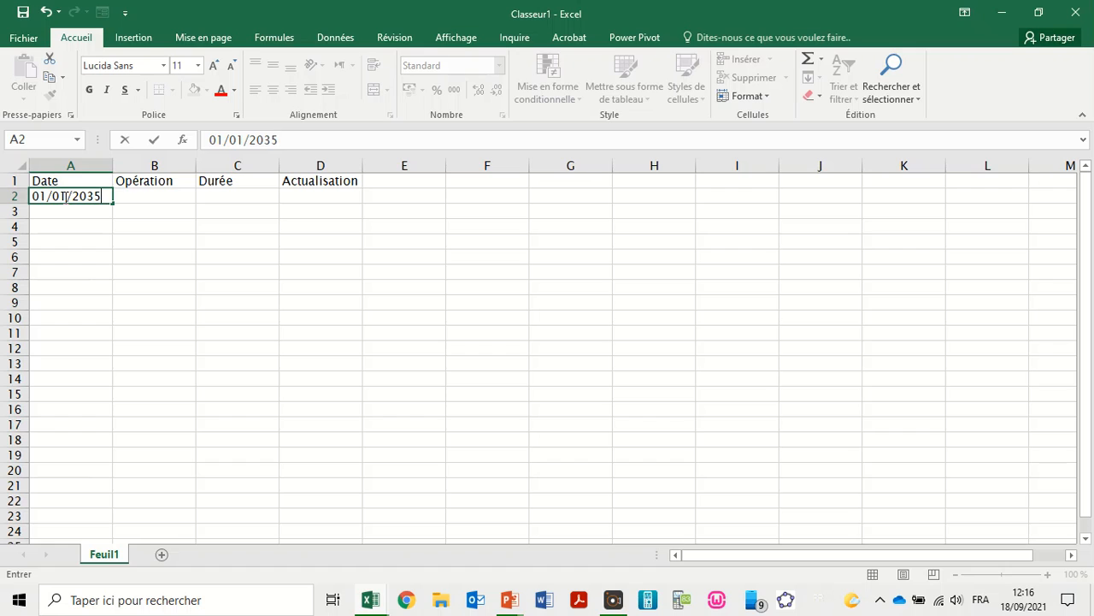
key(BackSpace)
key(BackSpace)
key(BackSpace)
text(35)
key(Return)
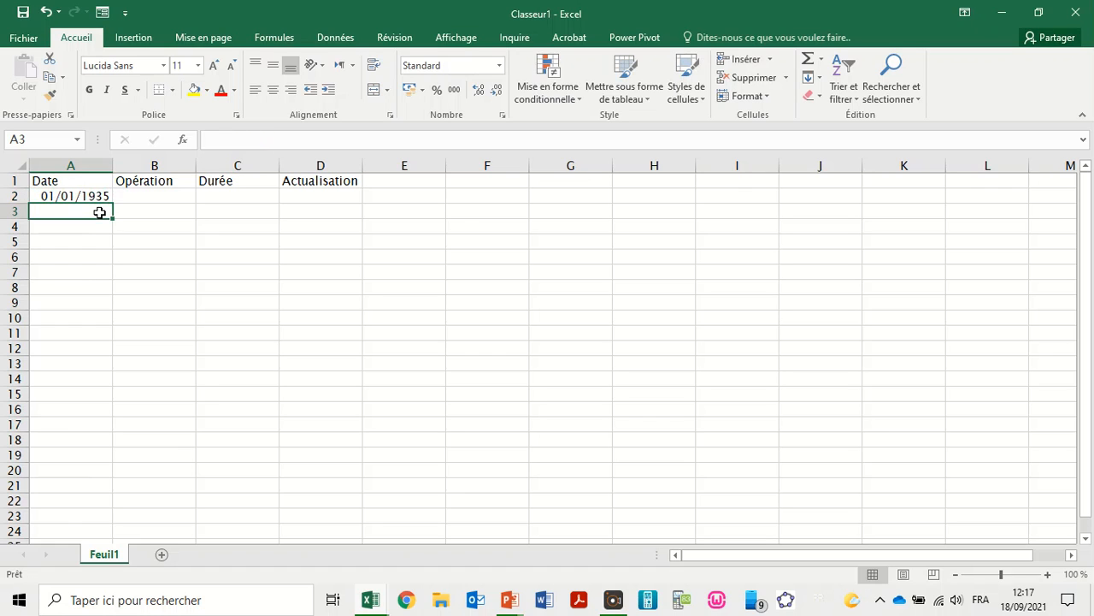
Correct the year of the date in cell A2 to 2035
click(103, 195)
click(307, 139)
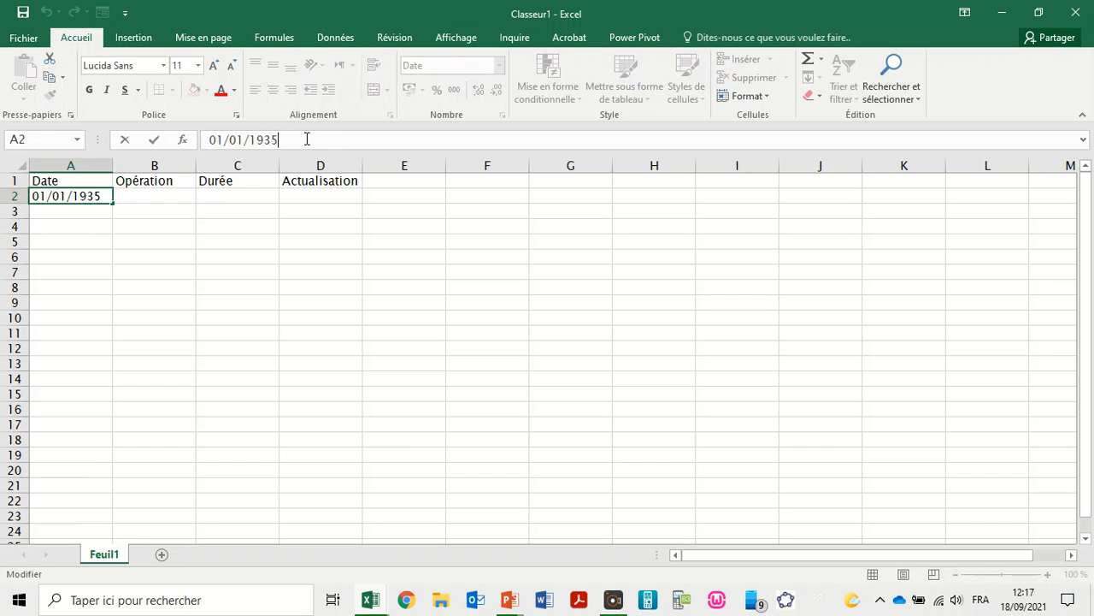
key(BackSpace)
key(BackSpace)
key(BackSpace)
key(BackSpace)
text(2035)
key(Return)
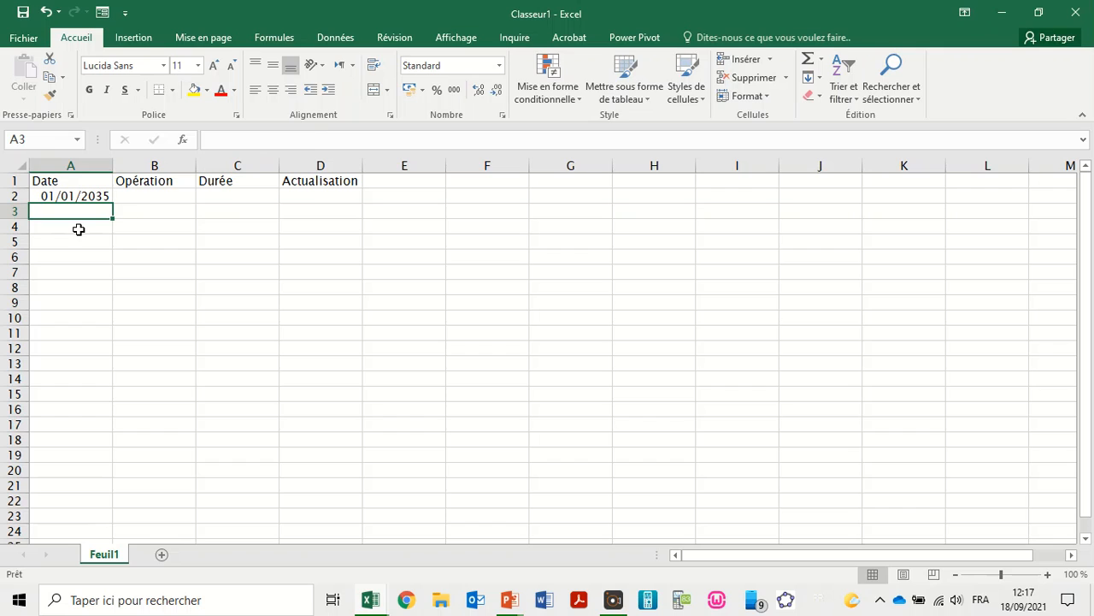
Enter 01/01/2036 in A3 and extend the yearly date series down to 01/01/2054 in A21
text(01/01)
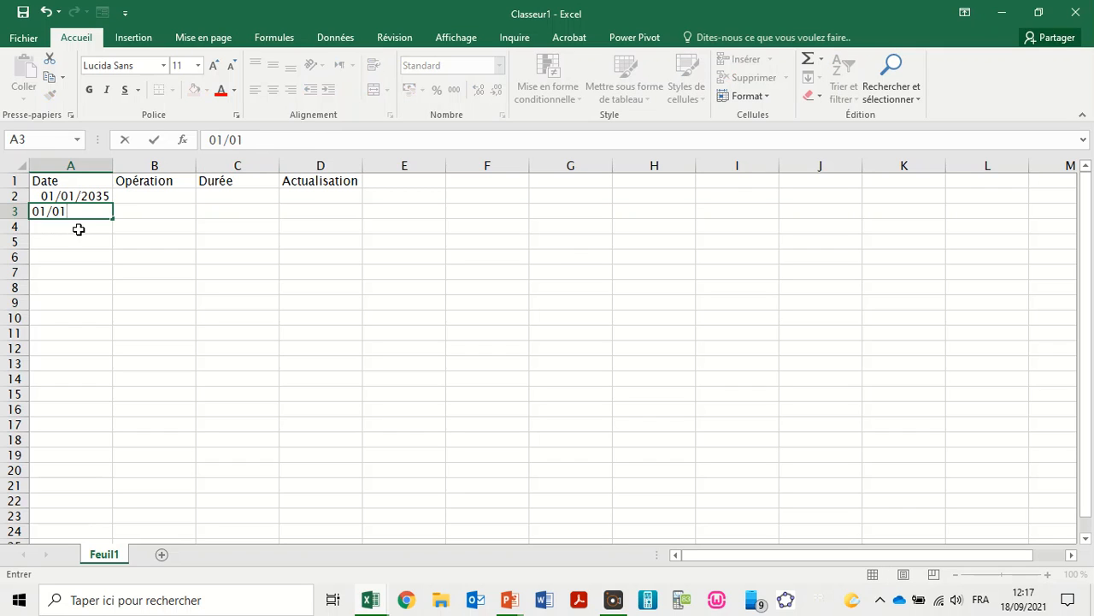
text(/2036)
key(Return)
drag(81, 196, 105, 493)
click(271, 359)
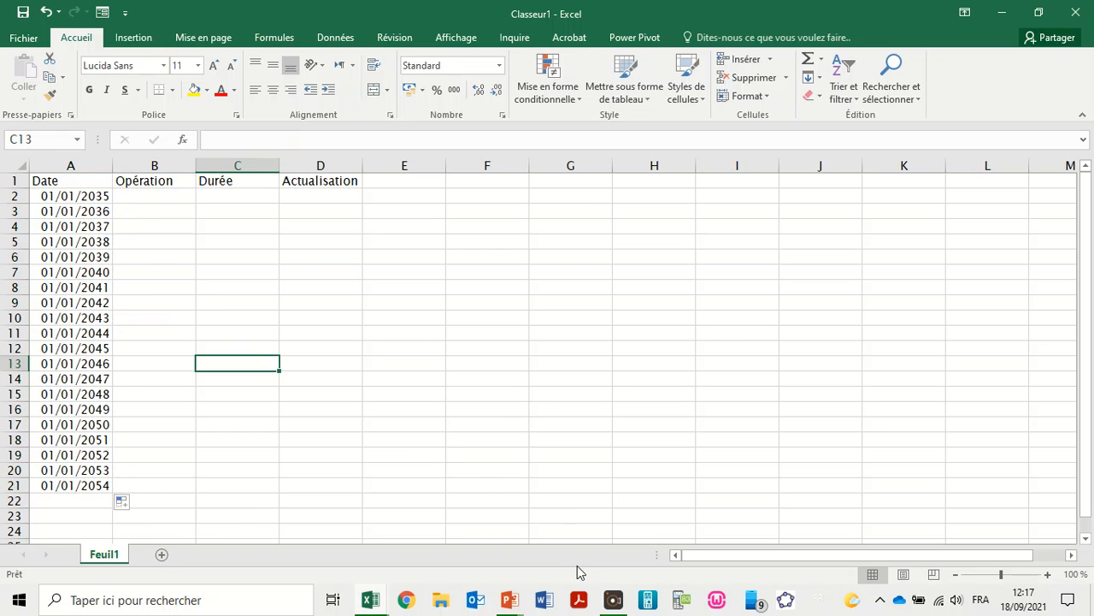
Format the range A1:D21 as a table with headers, using the light black style with a filled header row
click(552, 597)
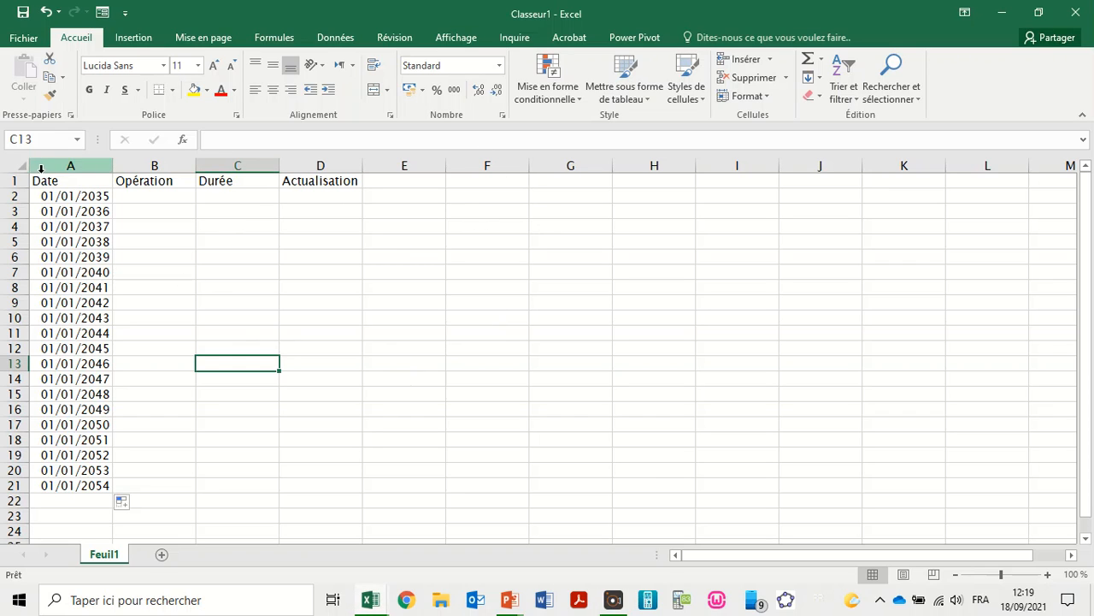
drag(35, 180, 297, 481)
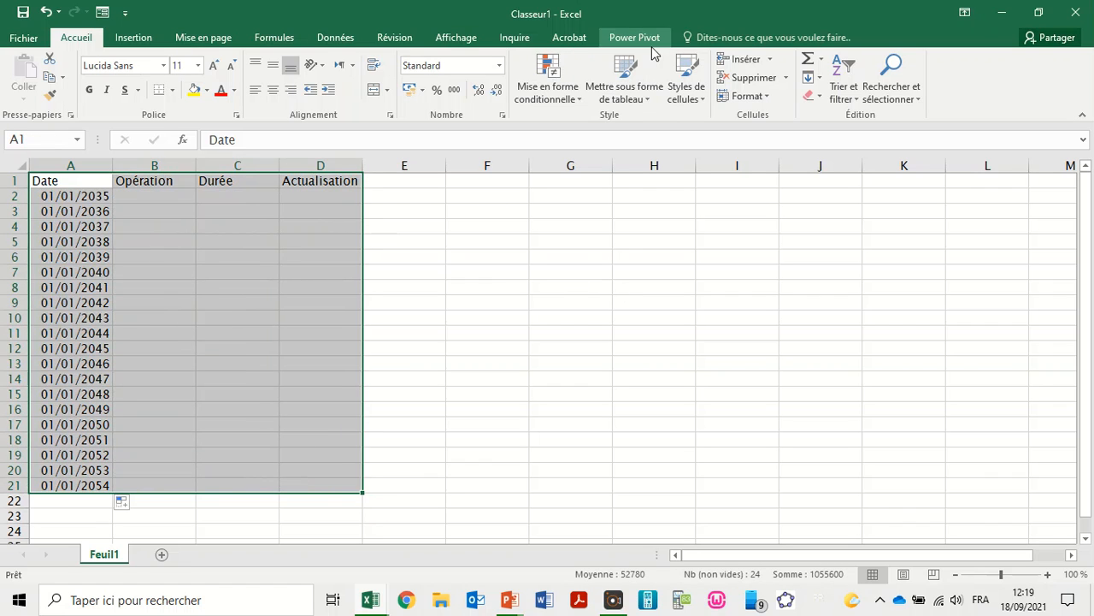
click(614, 66)
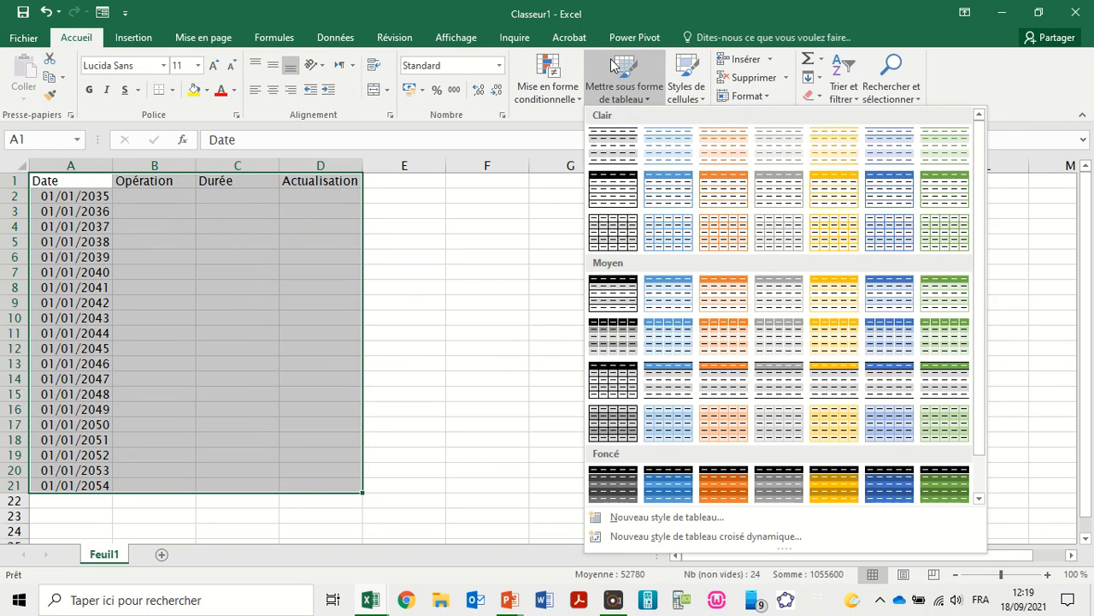
click(609, 195)
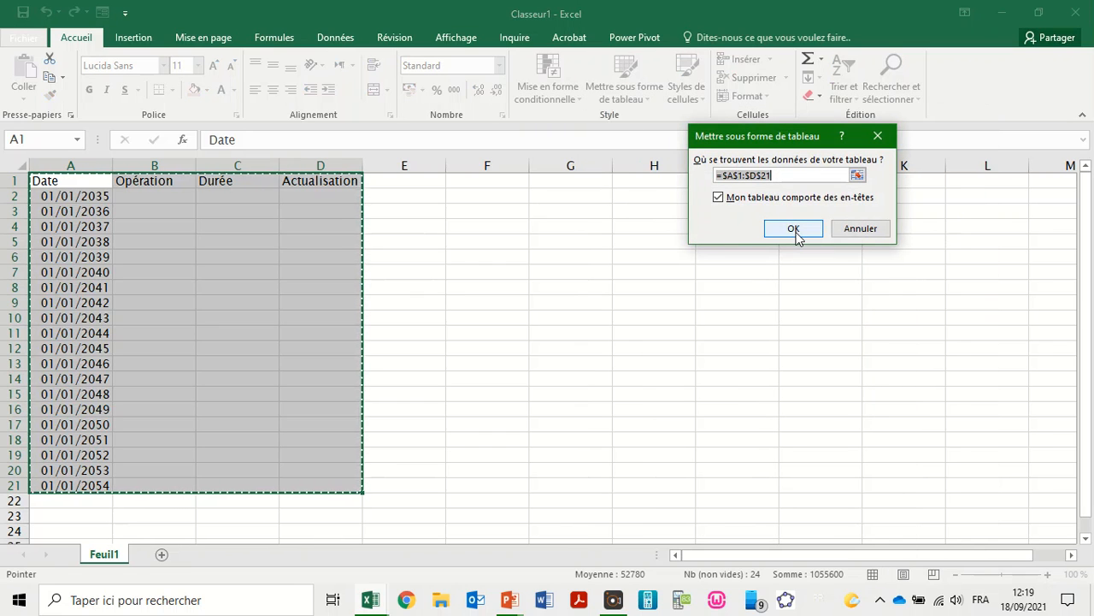
click(795, 233)
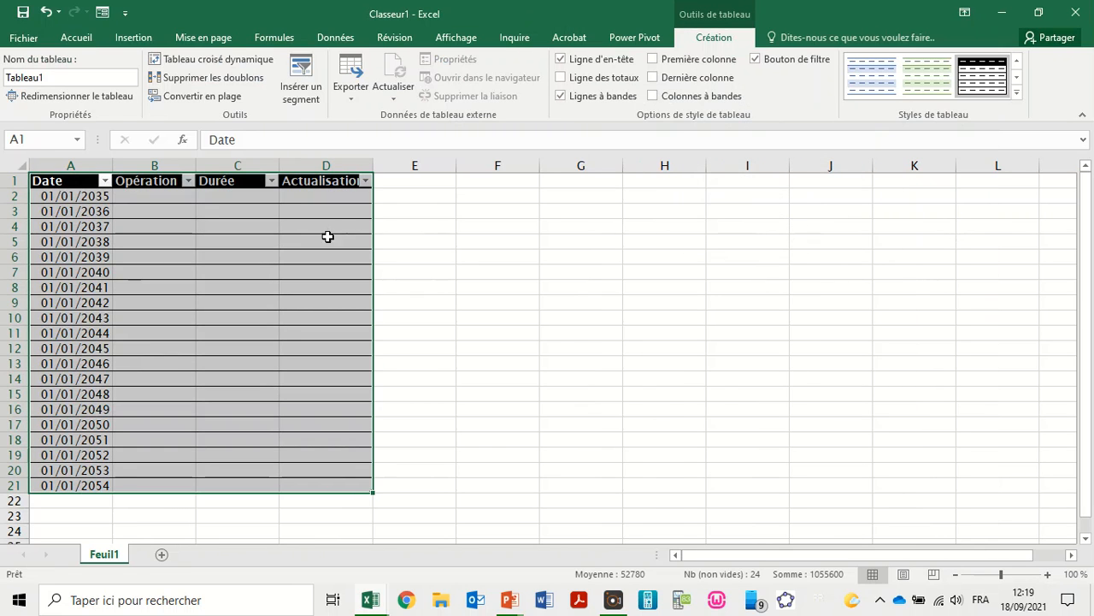
Name the table tab_rente, and adjust the column widths so the Actualisation header fits and column E is a narrow spacer
click(51, 78)
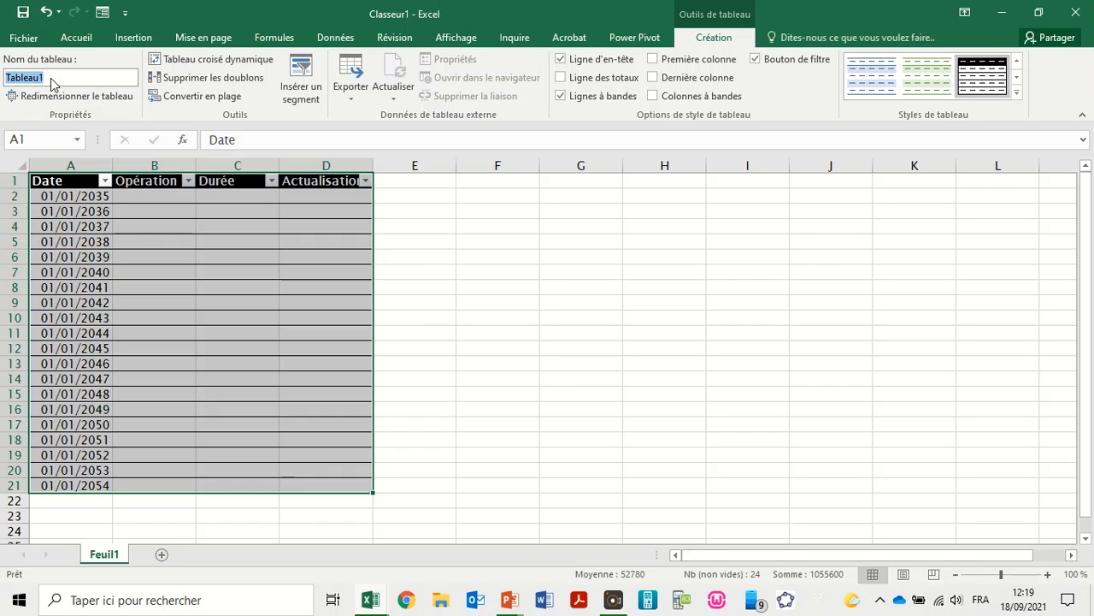
text(tab_rente)
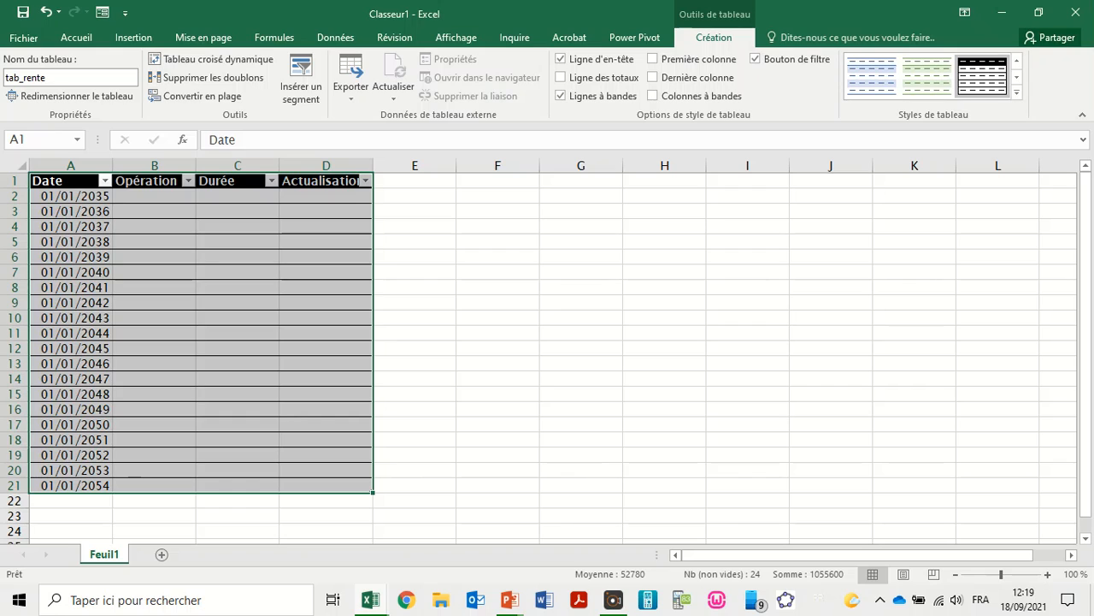
key(Return)
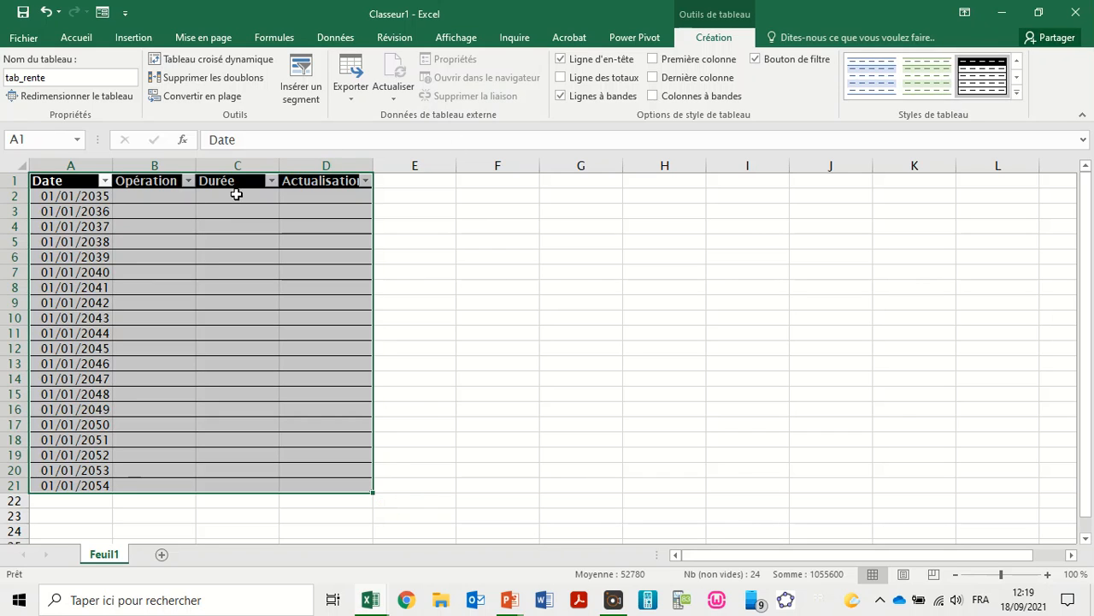
drag(373, 161, 381, 161)
drag(464, 169, 405, 164)
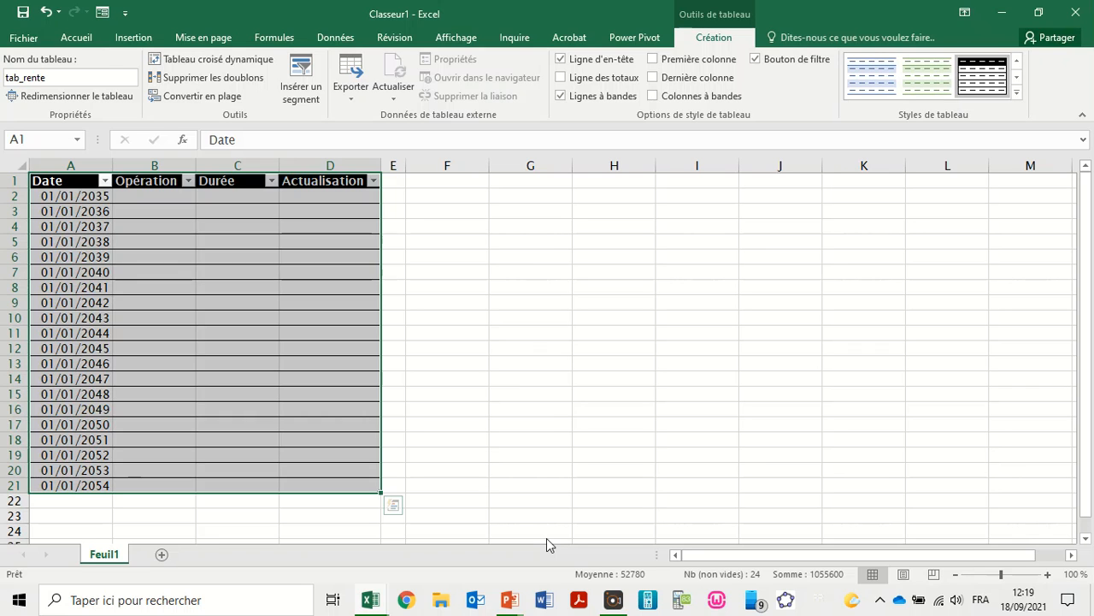
Enter the labels "Dated'ouverture" in F1 and "Taux d'intérêt" in F2
click(434, 179)
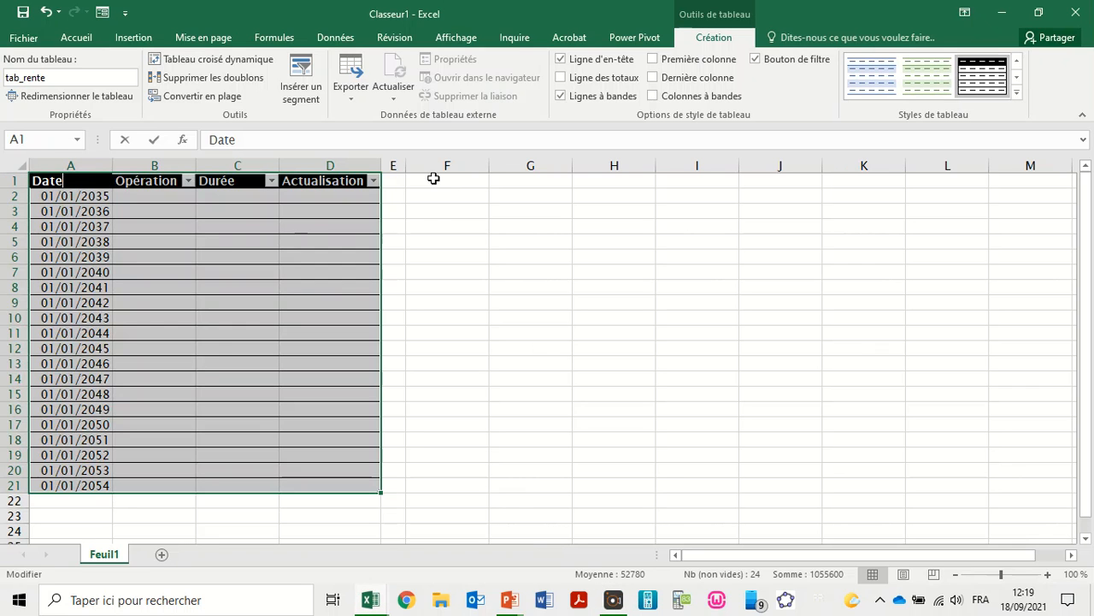
click(434, 180)
text(Da)
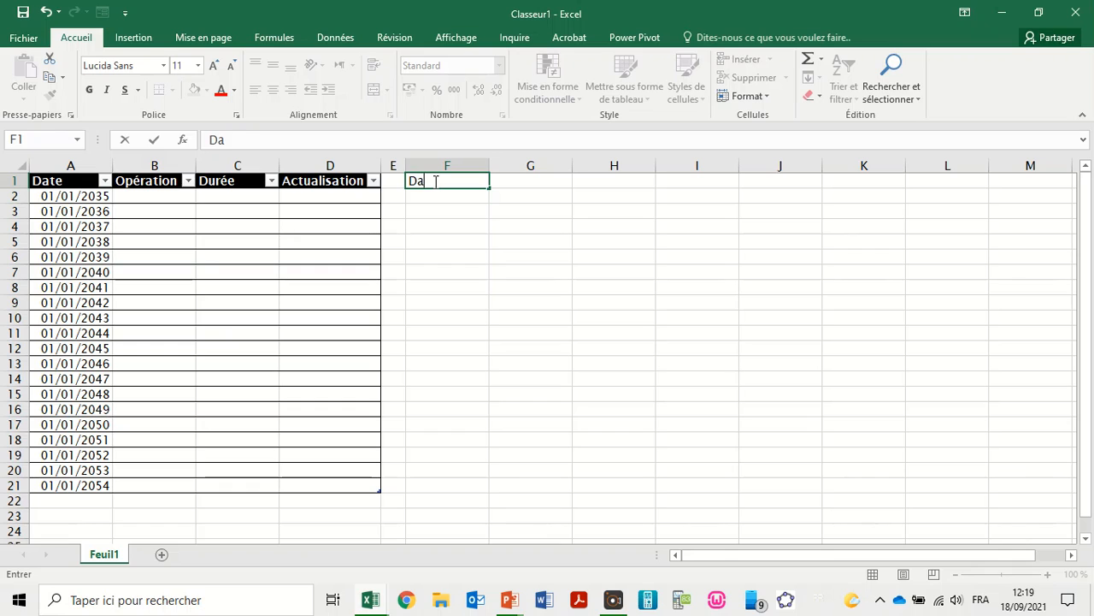
text(ted'ouverture)
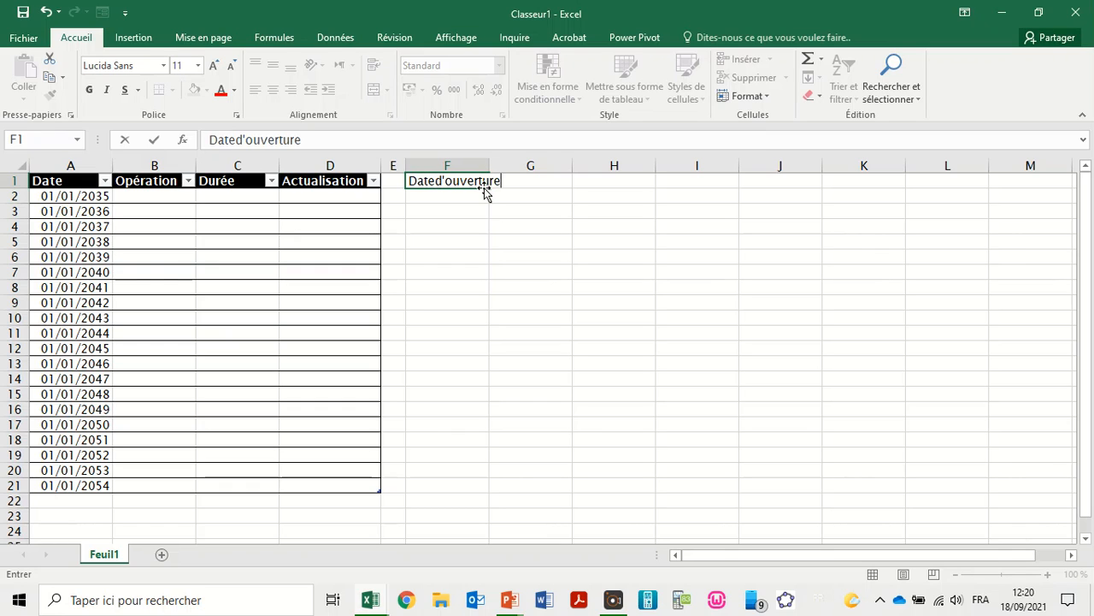
key(Return)
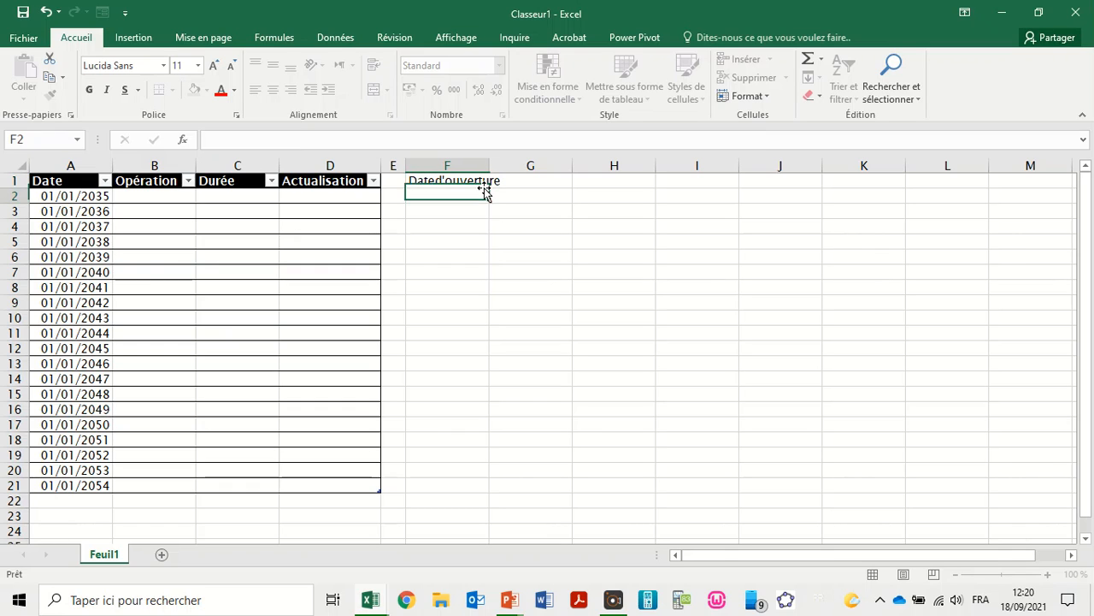
text(Taux d'i)
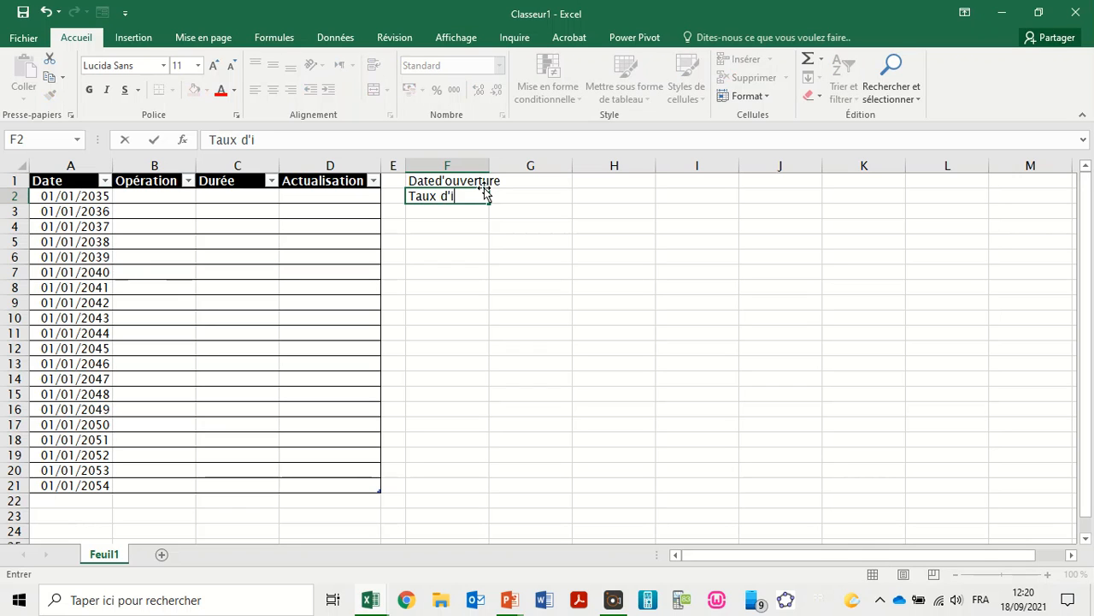
text(ntérêt)
key(Return)
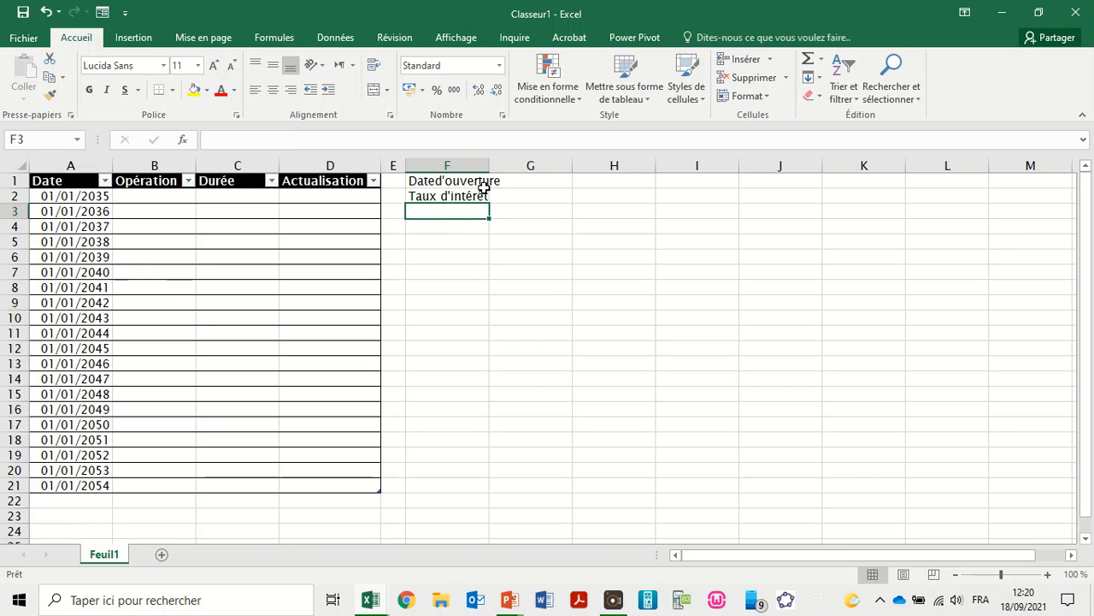
Enter the labels "Capital investi", "Nombre d'annuités" and "Décalage" in cells F3 to F5
click(549, 550)
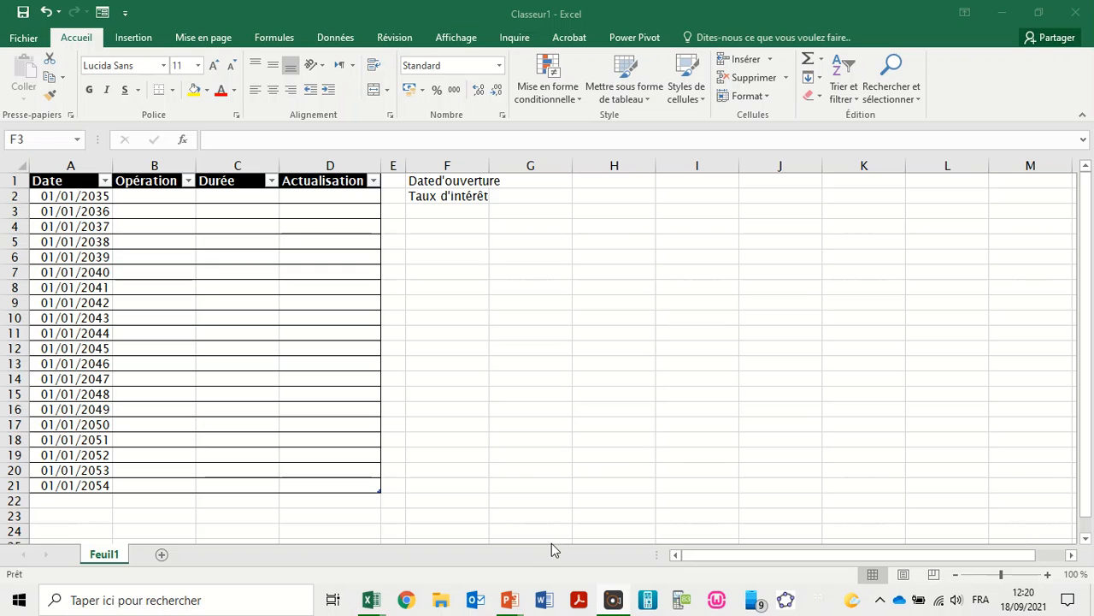
click(452, 213)
text(C)
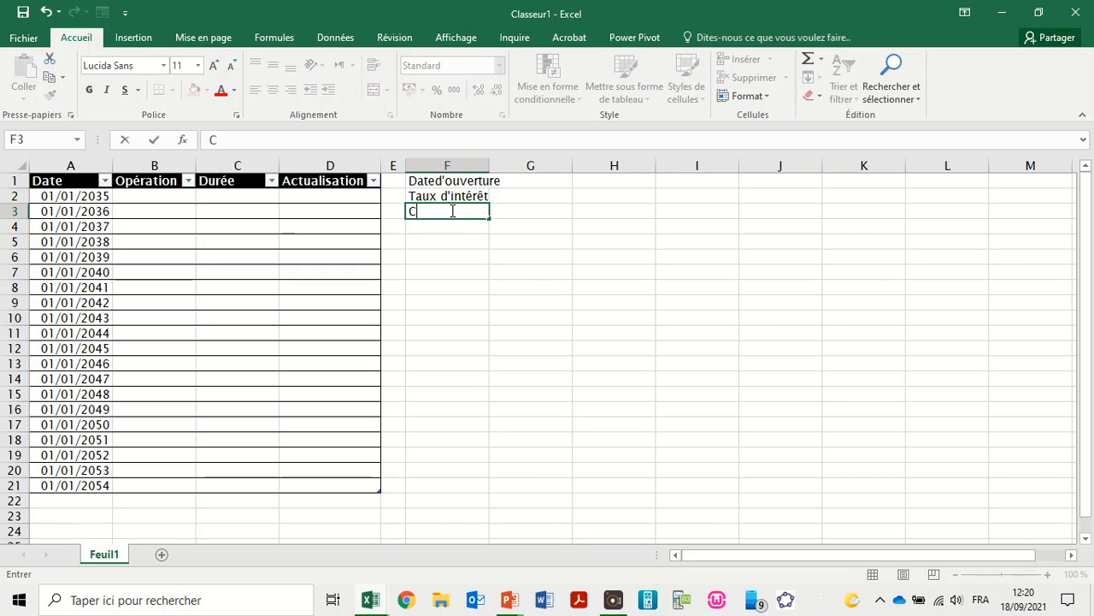
text(apital invest)
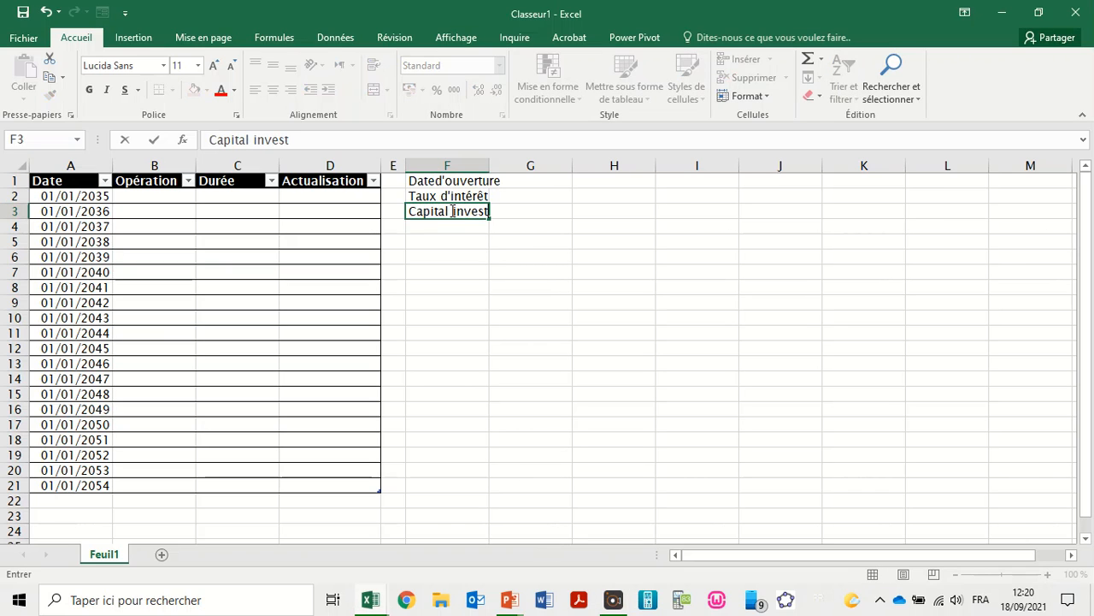
text(i)
key(Return)
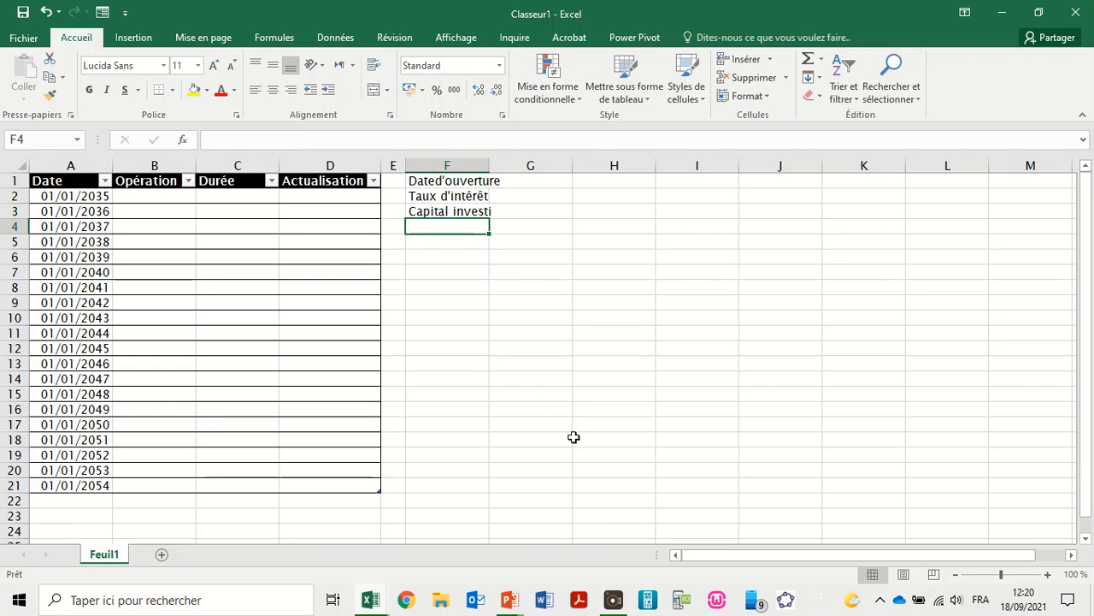
click(423, 224)
text(Nombre d')
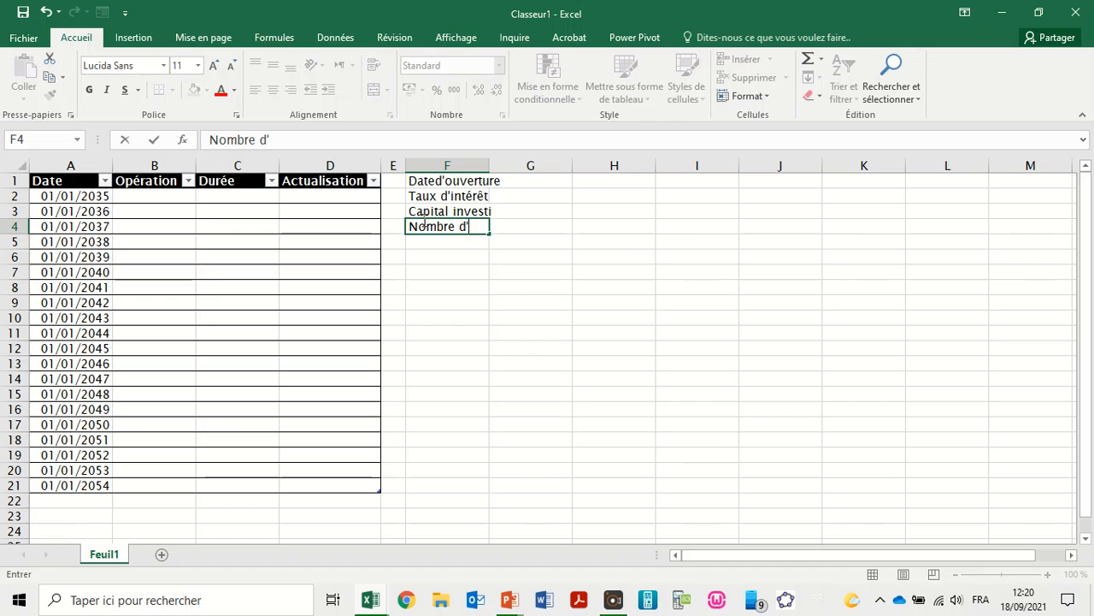
text(annuités)
key(Return)
text(Décalage)
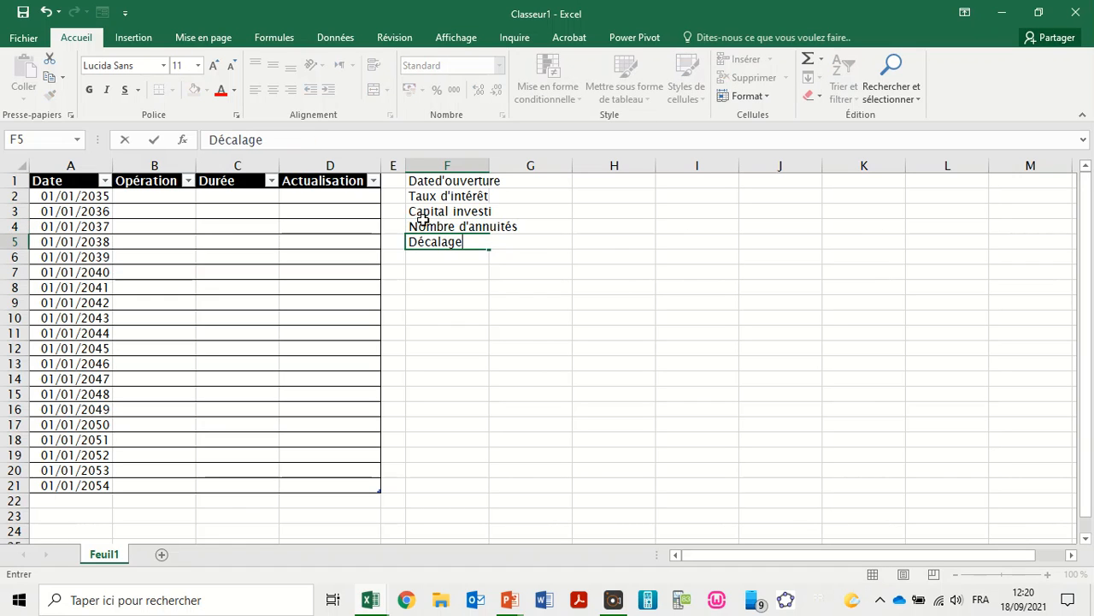
key(Return)
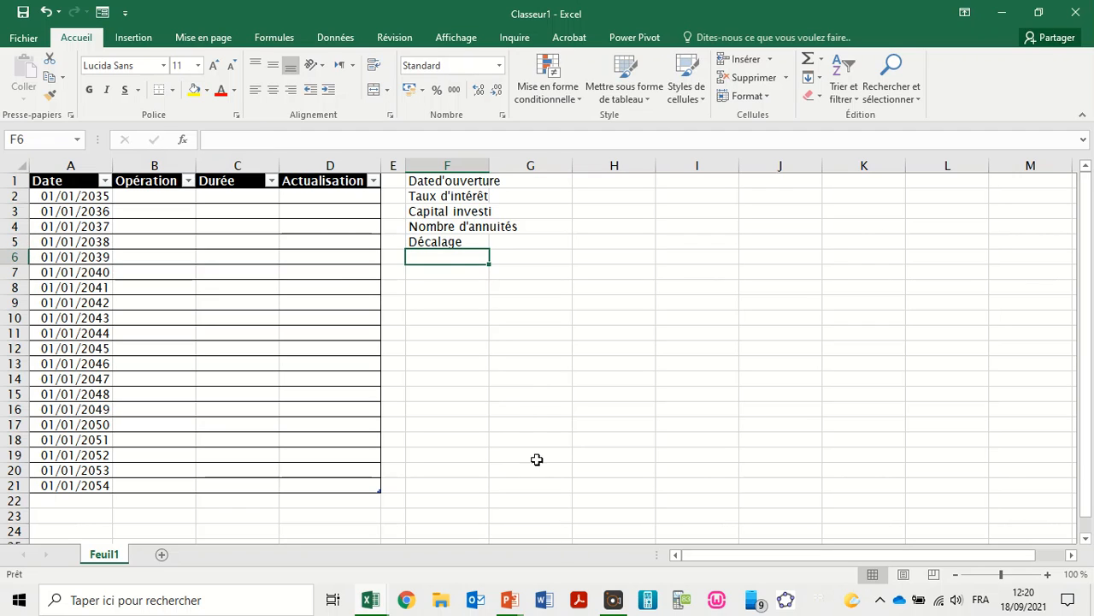
Enter the label "Rente" in F7, leaving F6 empty
click(446, 272)
text(Rente)
key(Return)
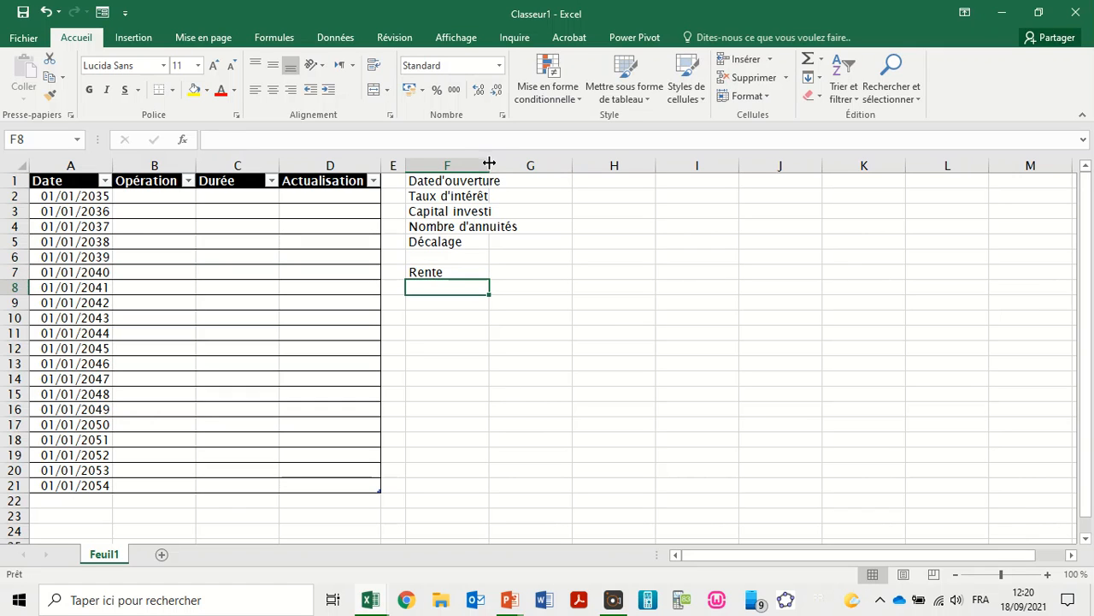
Make the labels in F1:F7 bold and fit the width of column F to them
double_click(490, 162)
drag(464, 182, 465, 272)
click(89, 89)
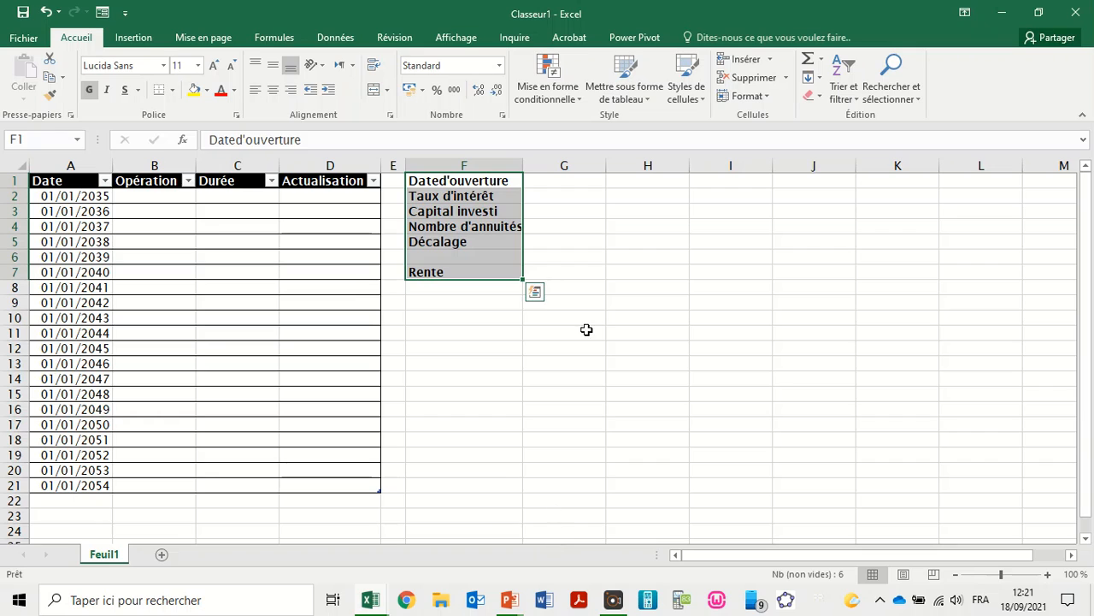
double_click(522, 165)
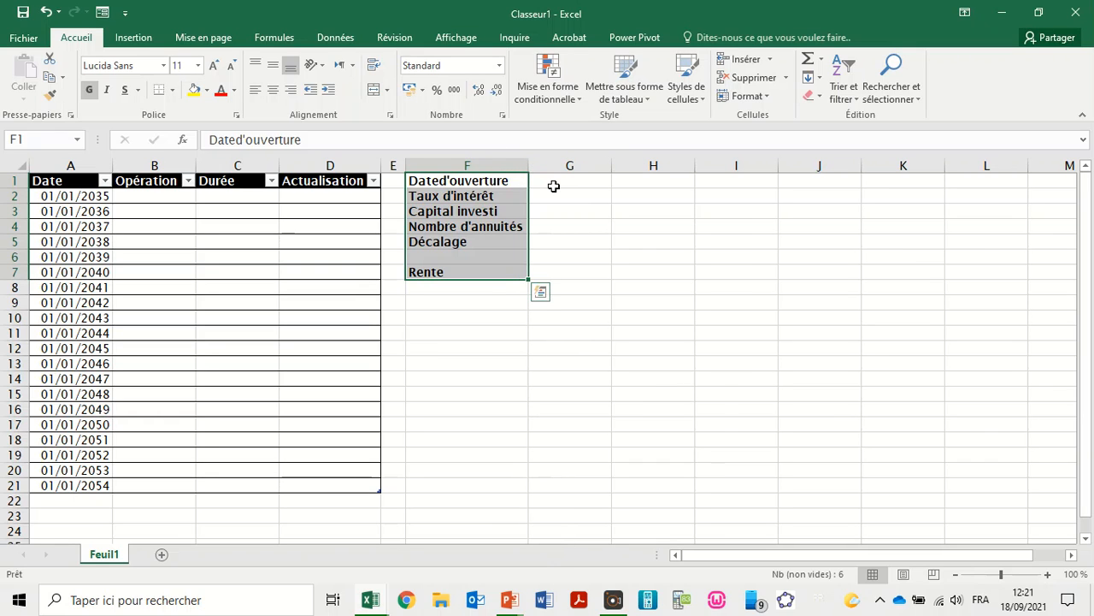
Correct the label in F1 to "Date d'ouverture" by adding the missing space
click(433, 181)
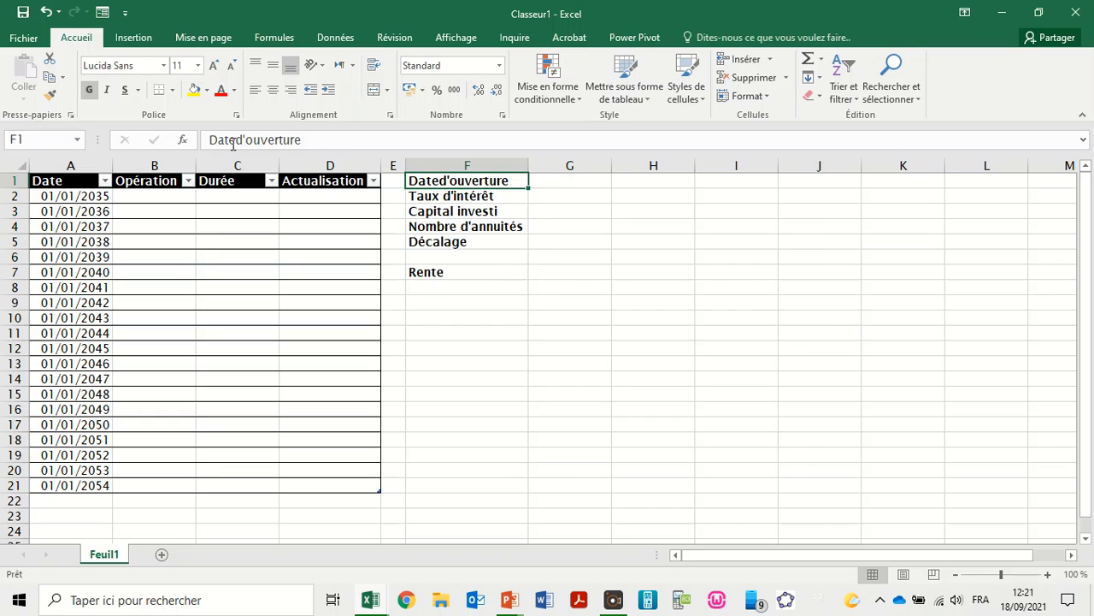
click(237, 141)
click(570, 185)
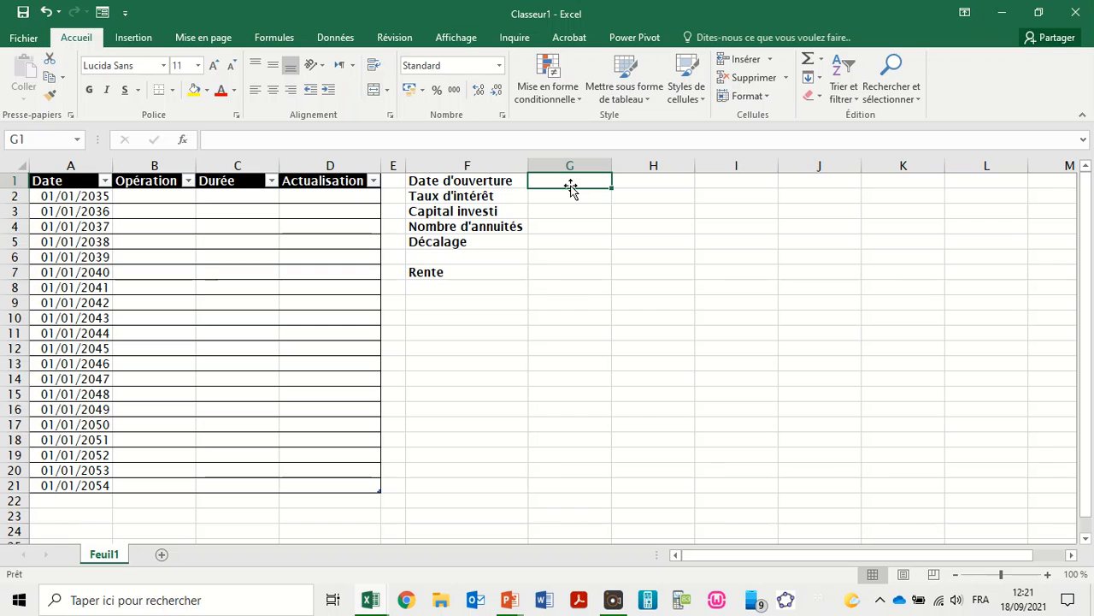
Enter the opening date 1/01/22 in G1 and name that cell date_ouverture
text(1/01/22)
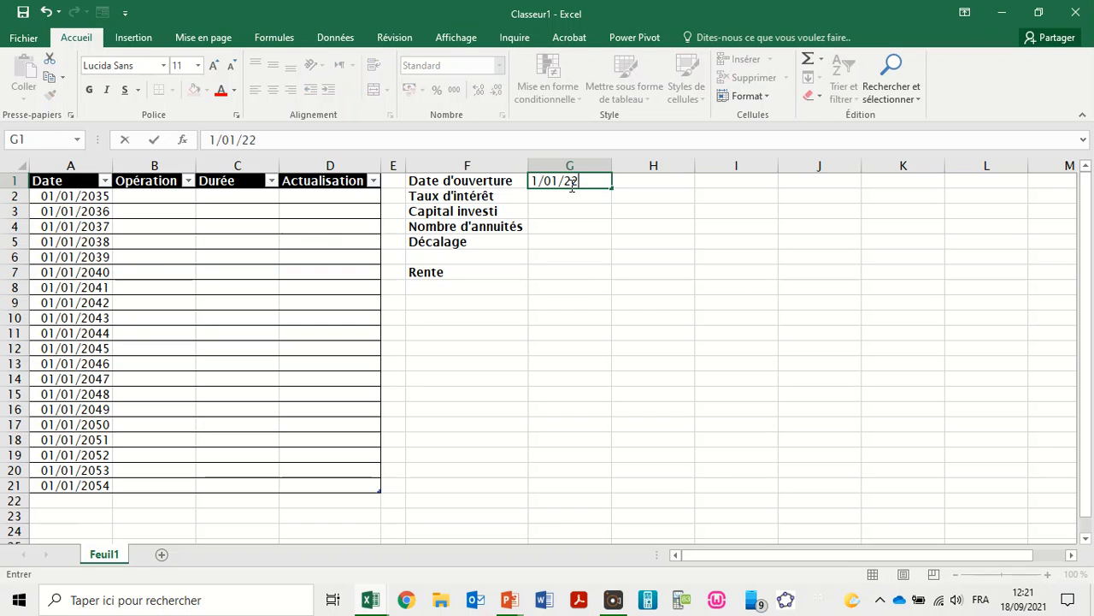
key(Return)
click(568, 181)
click(49, 141)
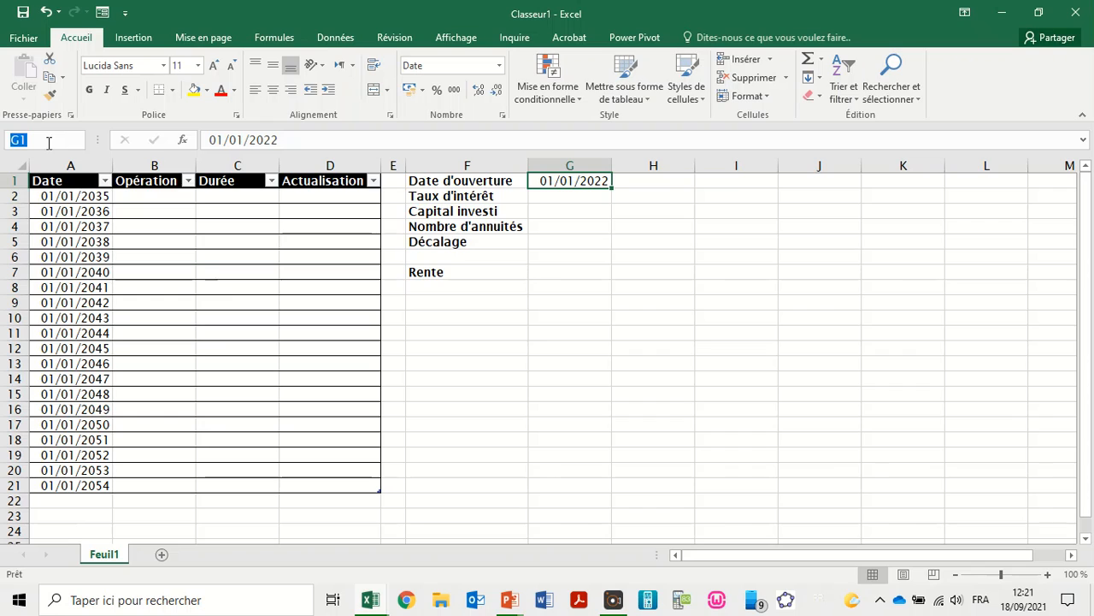
text(date_ouverture)
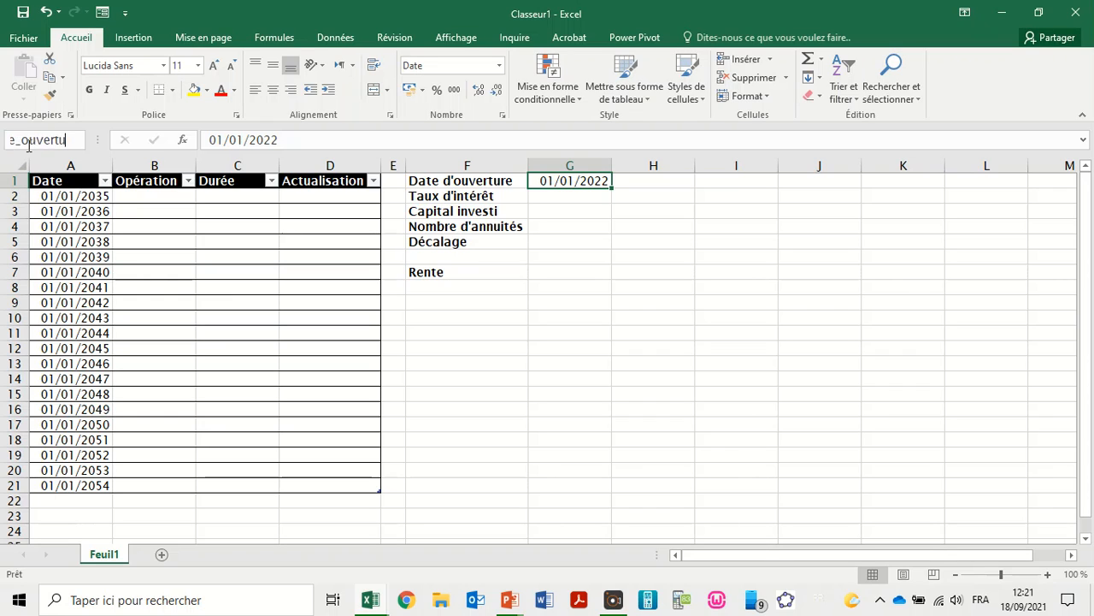
key(Return)
Enter the interest rate 2% in G2 and name that cell taux
click(571, 195)
text(2%)
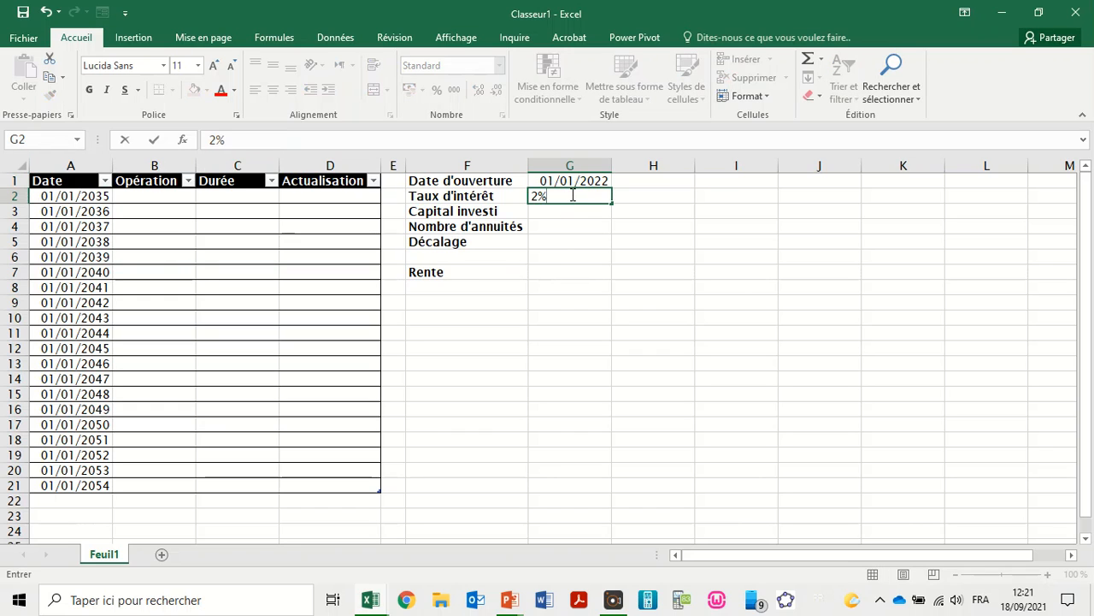
key(Return)
click(571, 195)
click(27, 139)
text(taux)
key(Return)
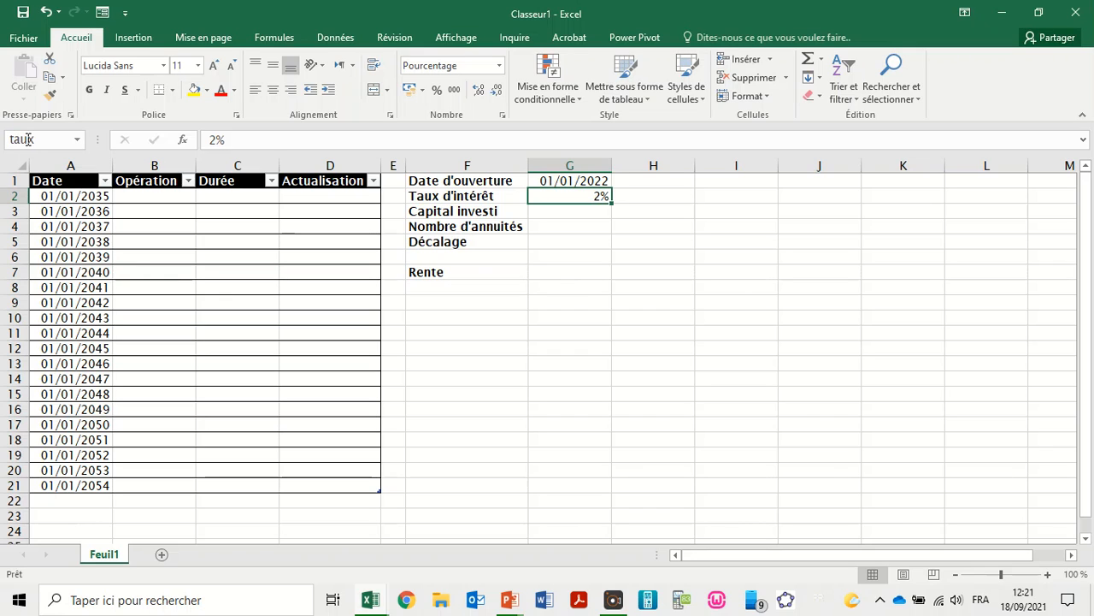
Enter 35000 as the invested capital in G3
click(558, 215)
text(35000)
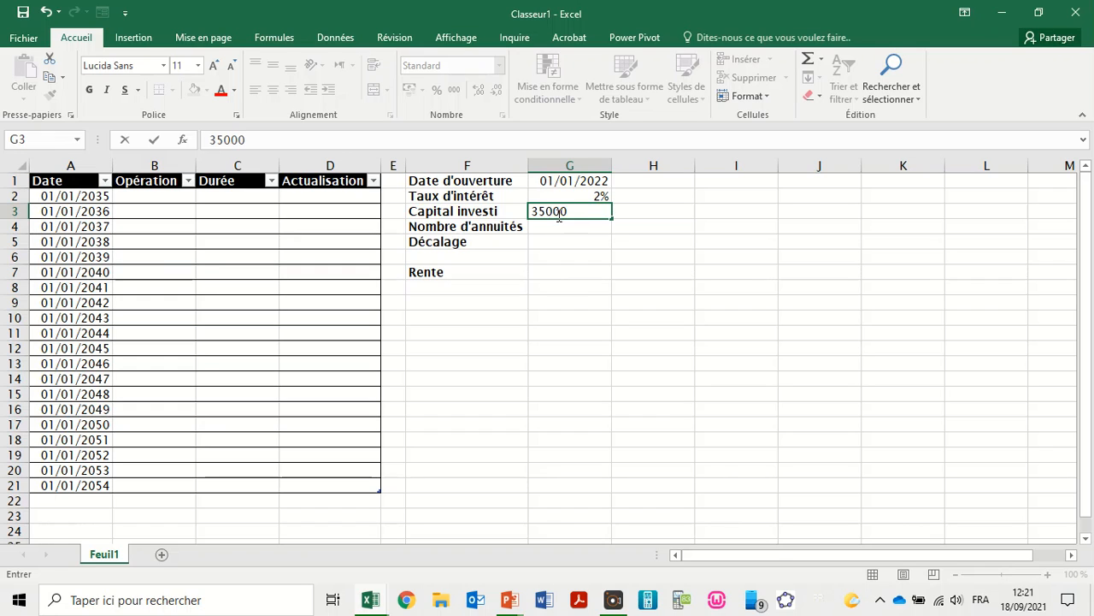
key(Return)
Format the invested capital in G3 as euro currency (Monétaire) with no decimal places
click(559, 214)
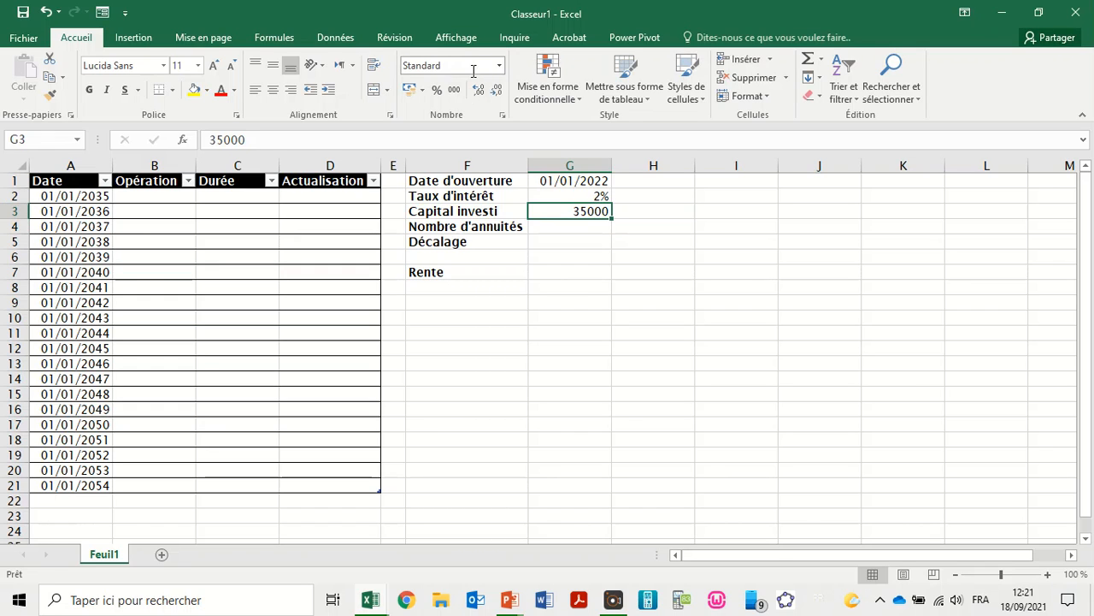
click(423, 91)
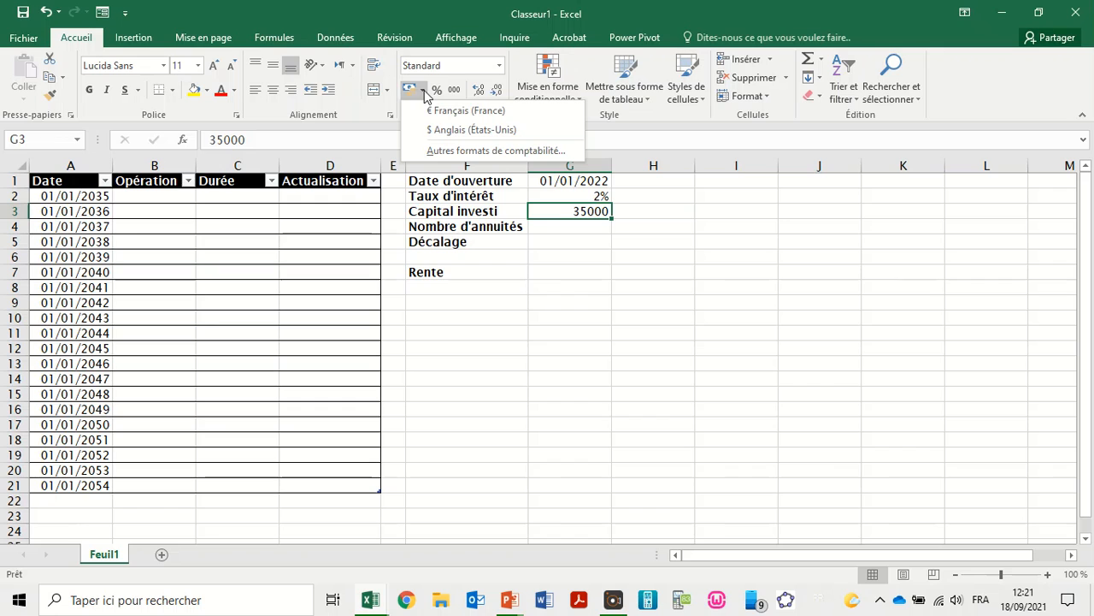
click(499, 65)
click(500, 65)
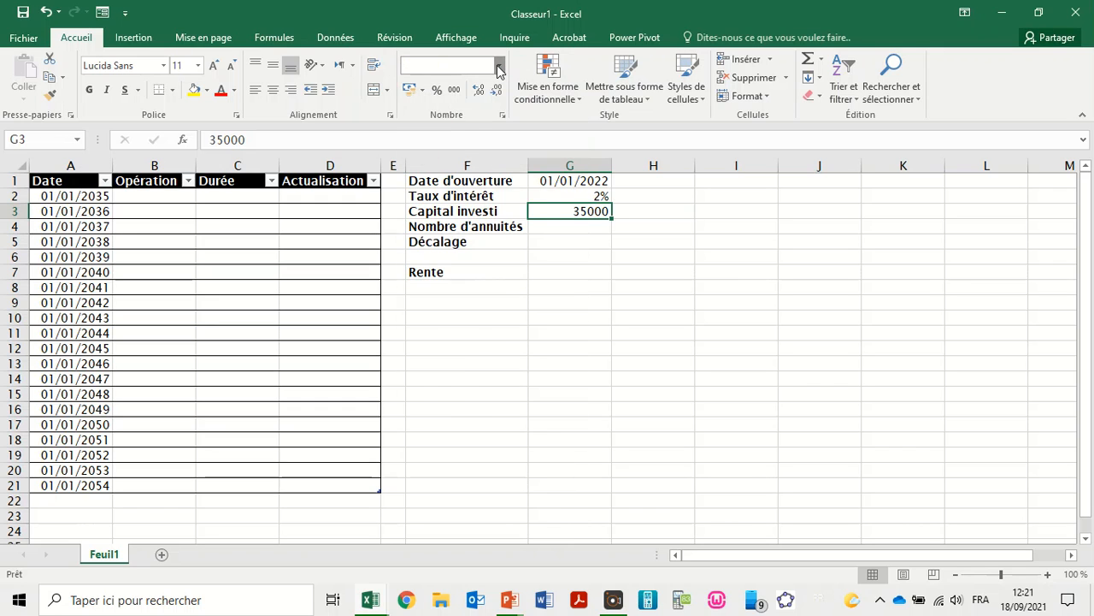
click(499, 65)
click(475, 173)
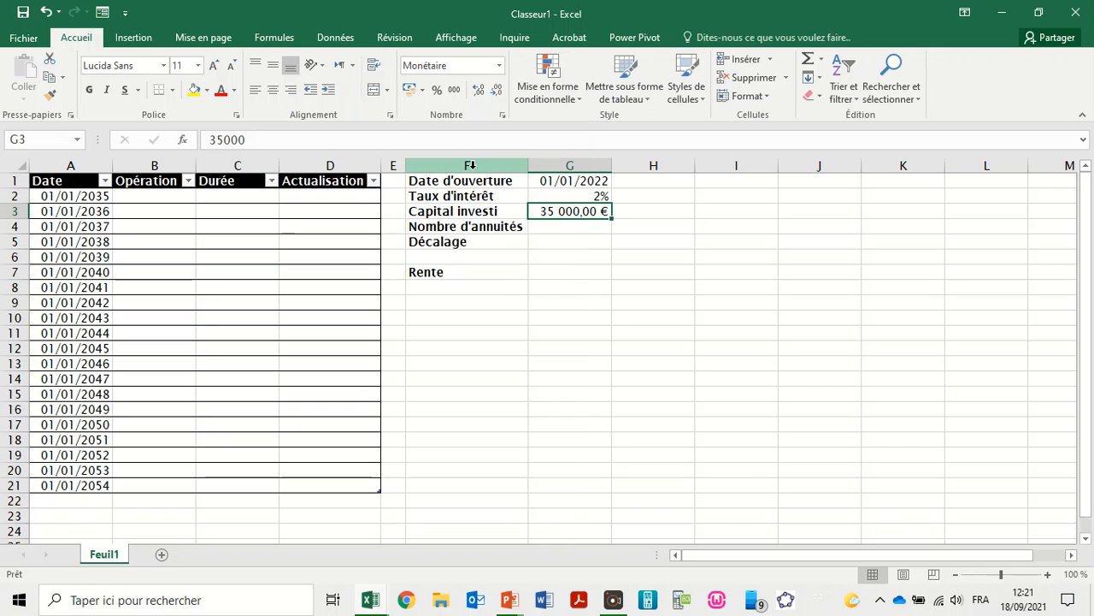
click(482, 92)
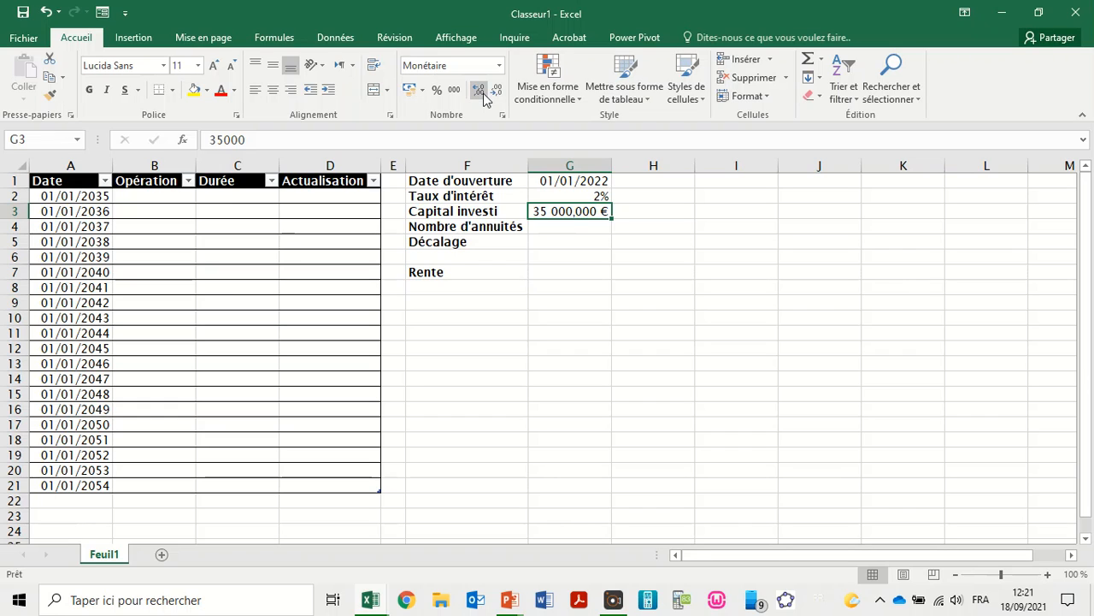
click(497, 91)
click(497, 90)
click(497, 91)
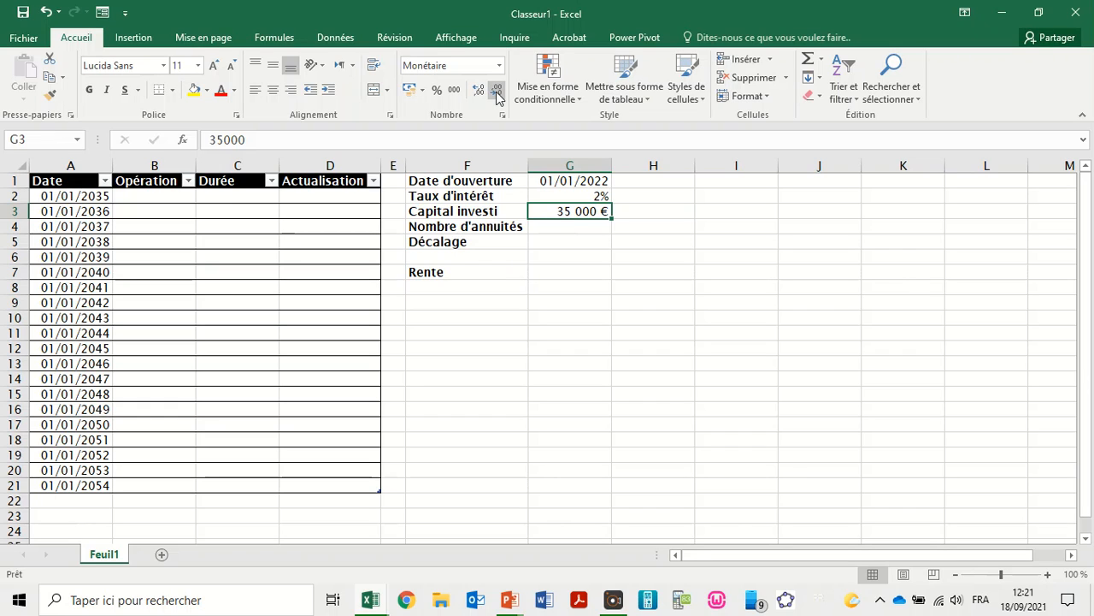
Give the invested capital cell G3 a defined name beginning with "capit"
click(28, 142)
text(capit)
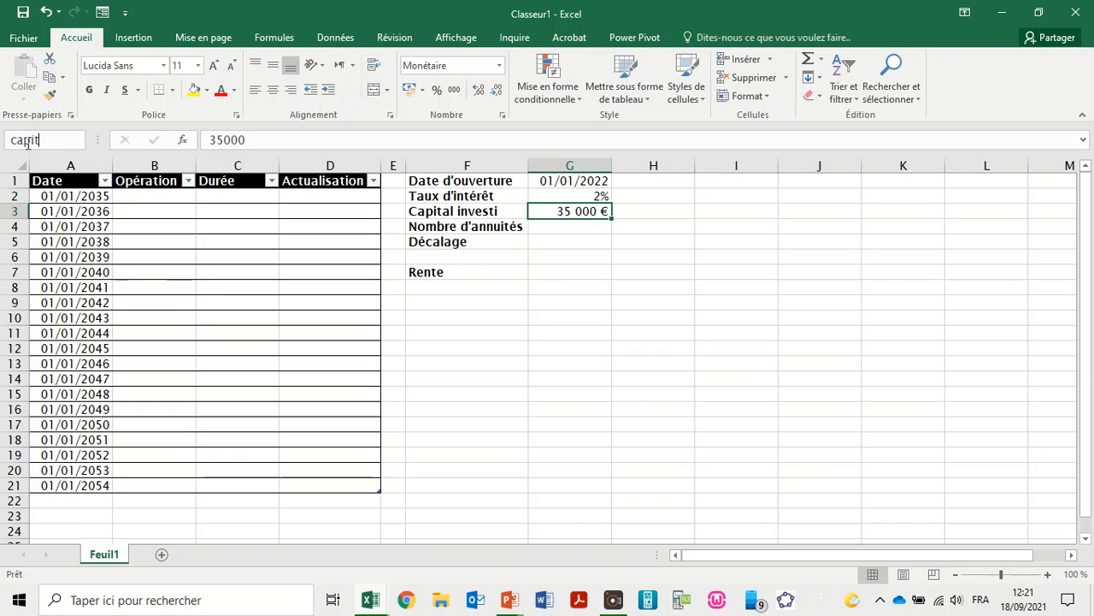
key(Return)
Enter the formula =LIGNES(tab_rente) in G4 to count the number of annuities
click(549, 230)
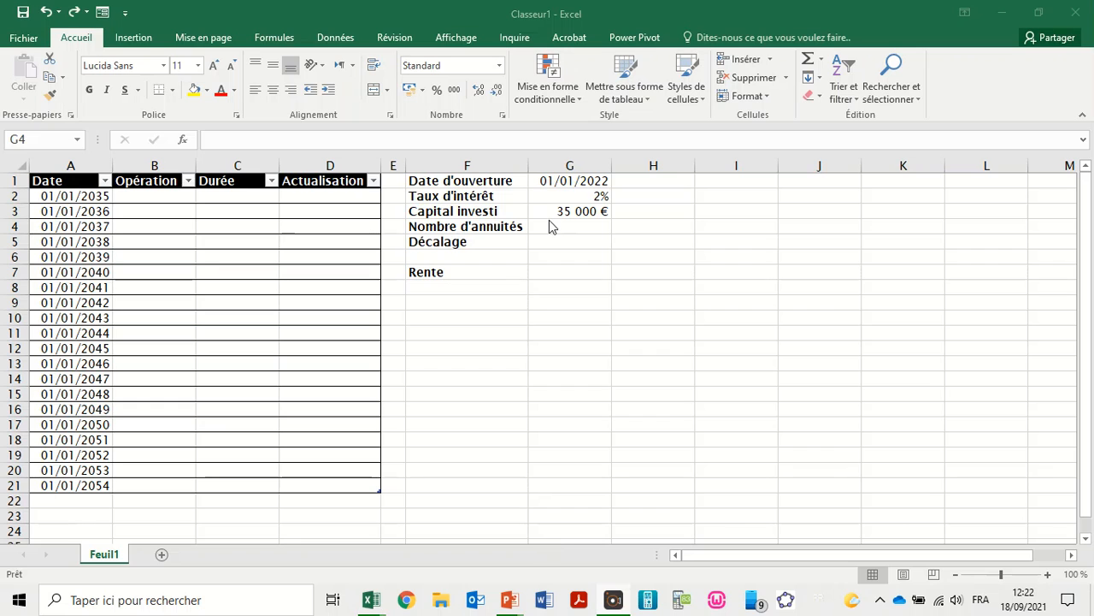
click(550, 223)
text(=)
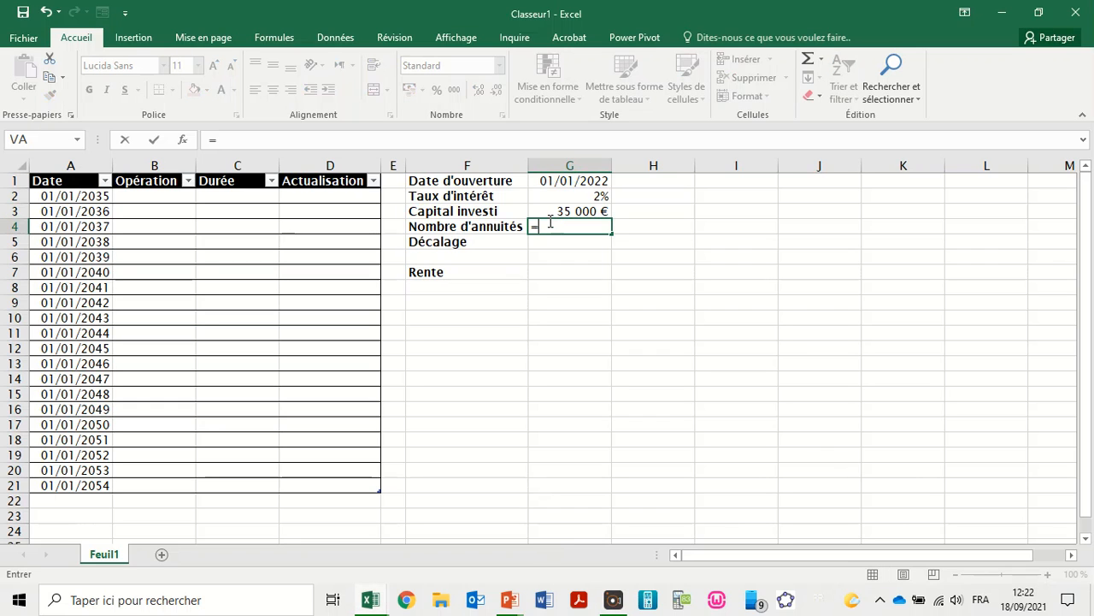
text(LI)
text(ES)
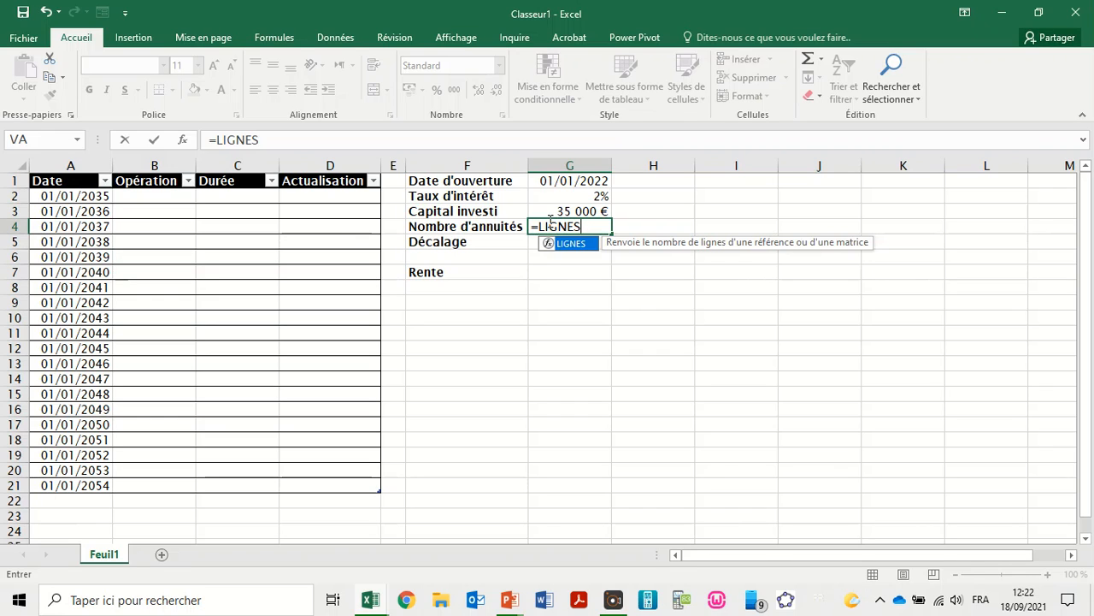
key(BackSpace)
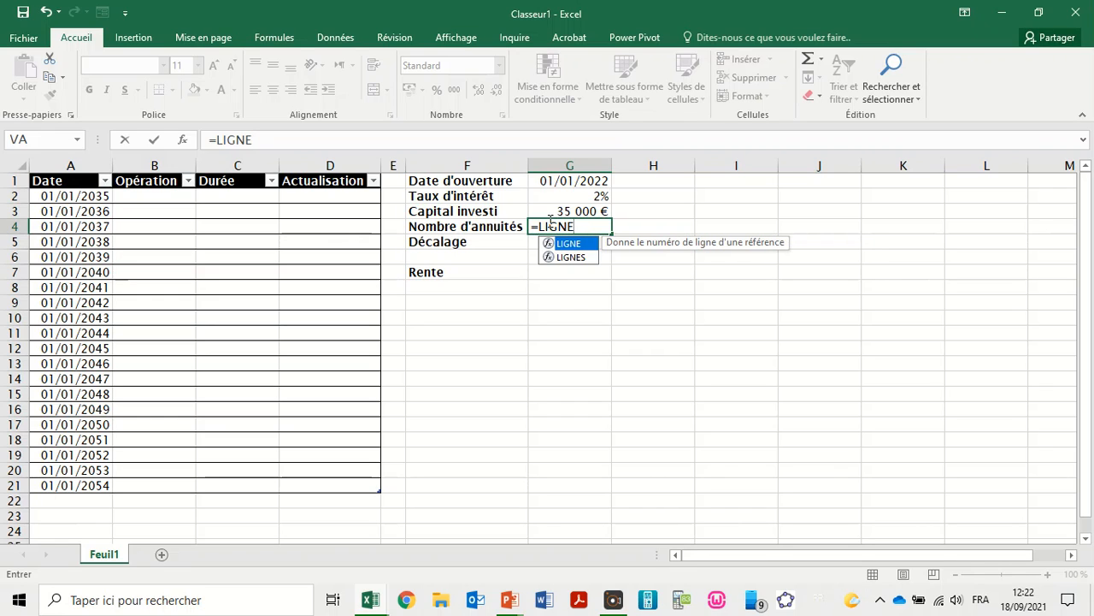
text(S)
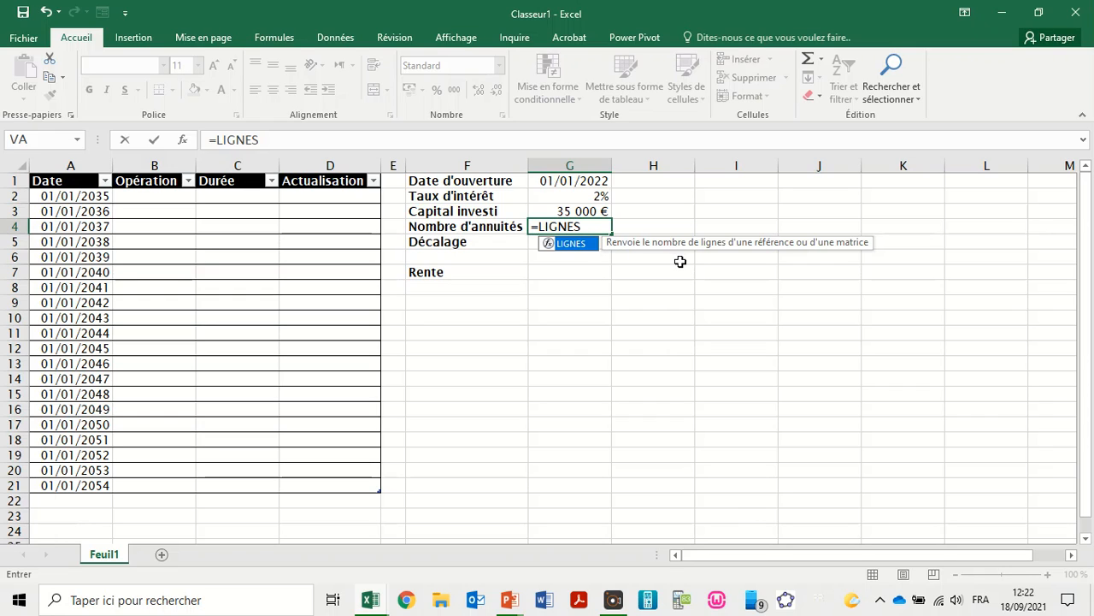
text(()
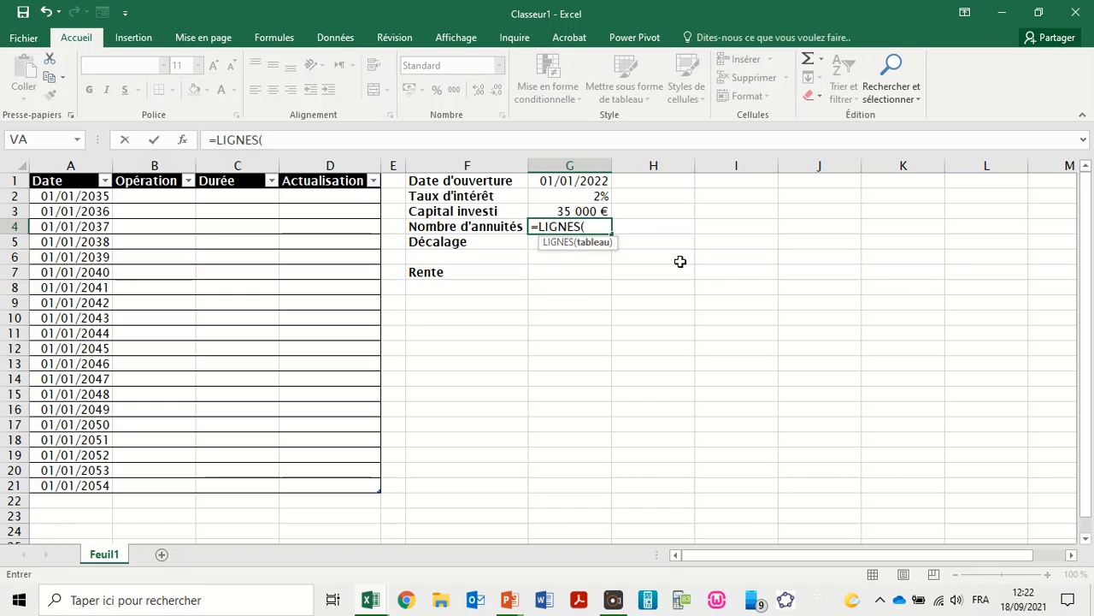
text(tab)
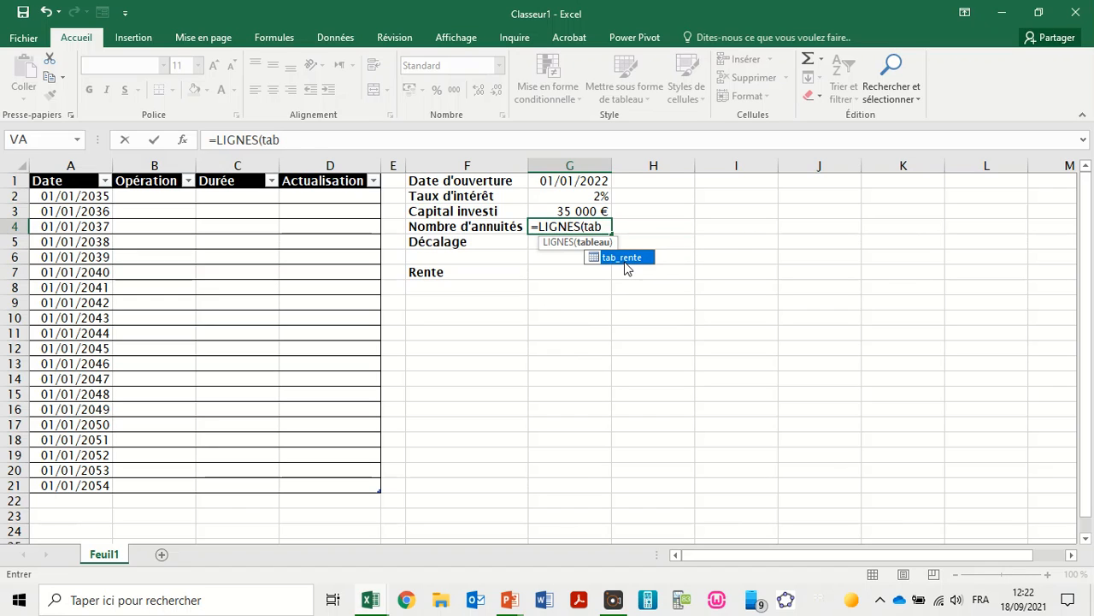
double_click(625, 260)
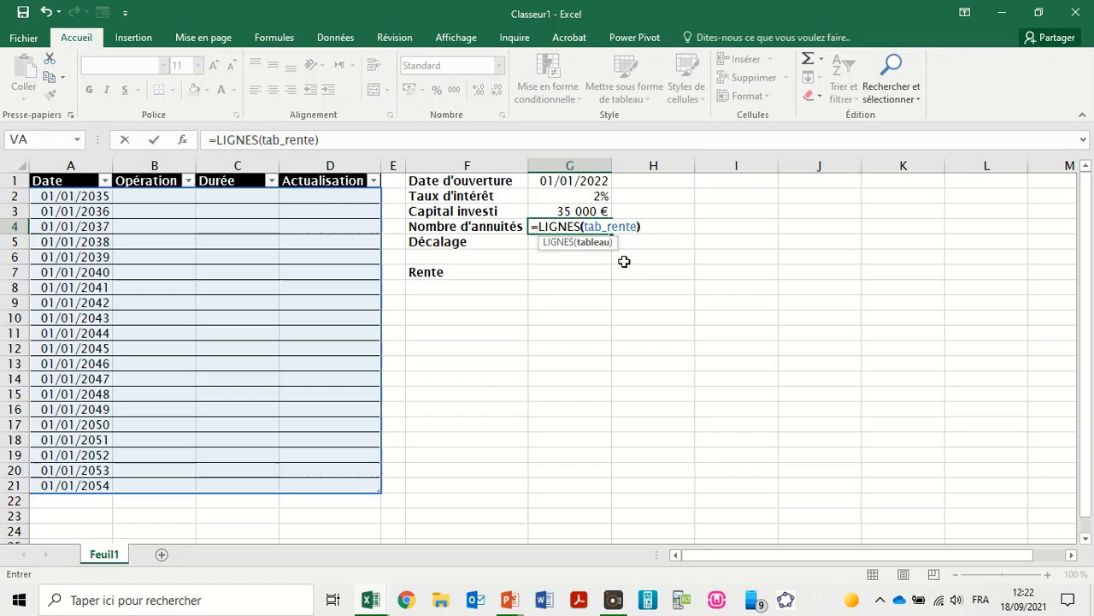
text())
key(Return)
Set the calculated number of annuities in G4 in italic with a grey font colour
click(577, 228)
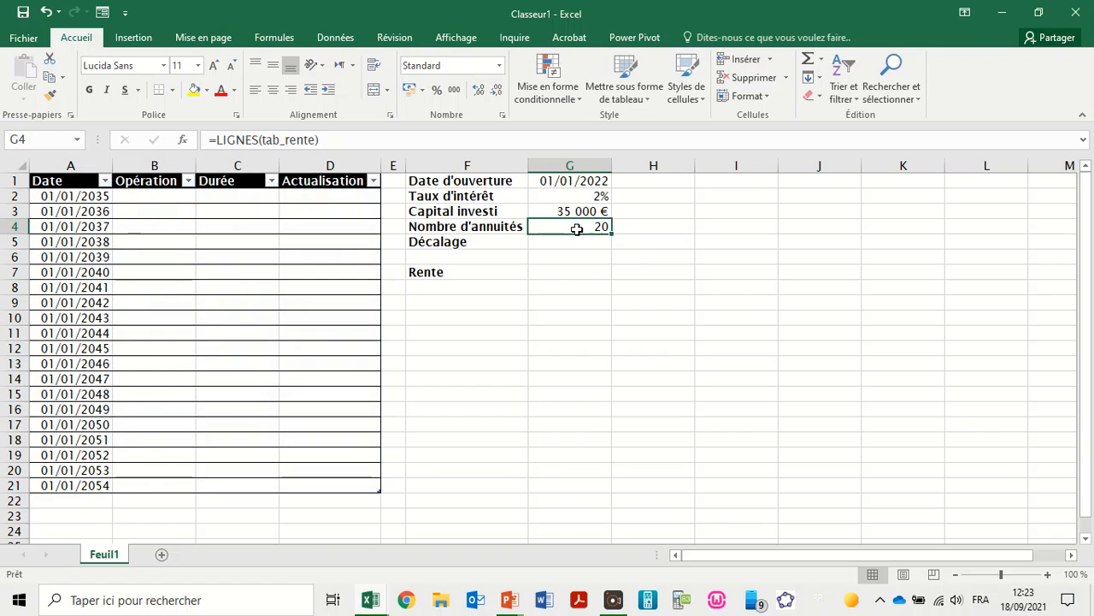
click(107, 97)
click(238, 93)
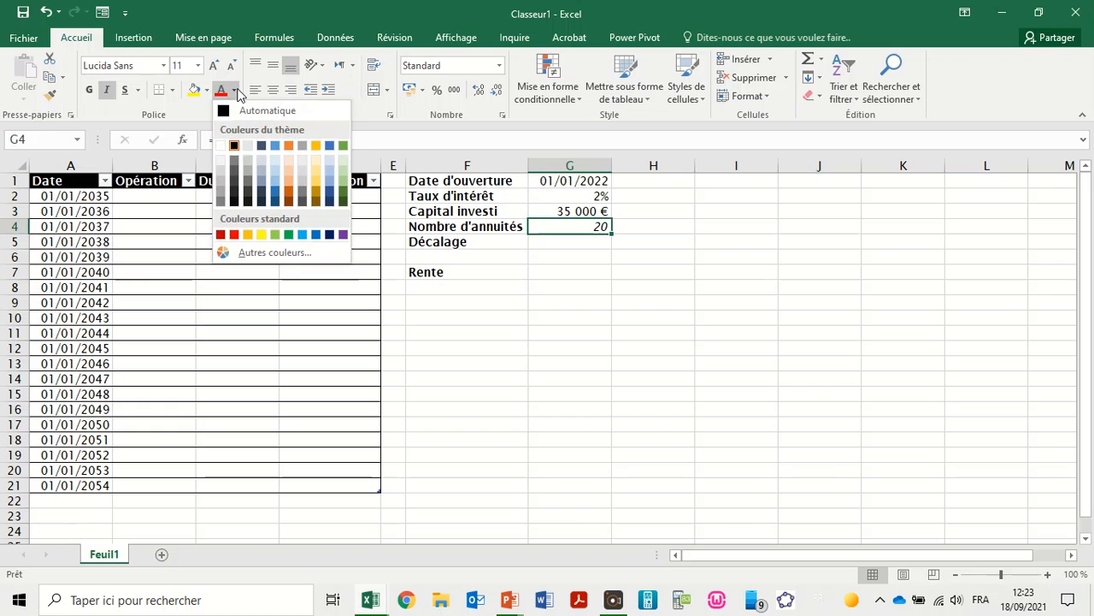
click(220, 201)
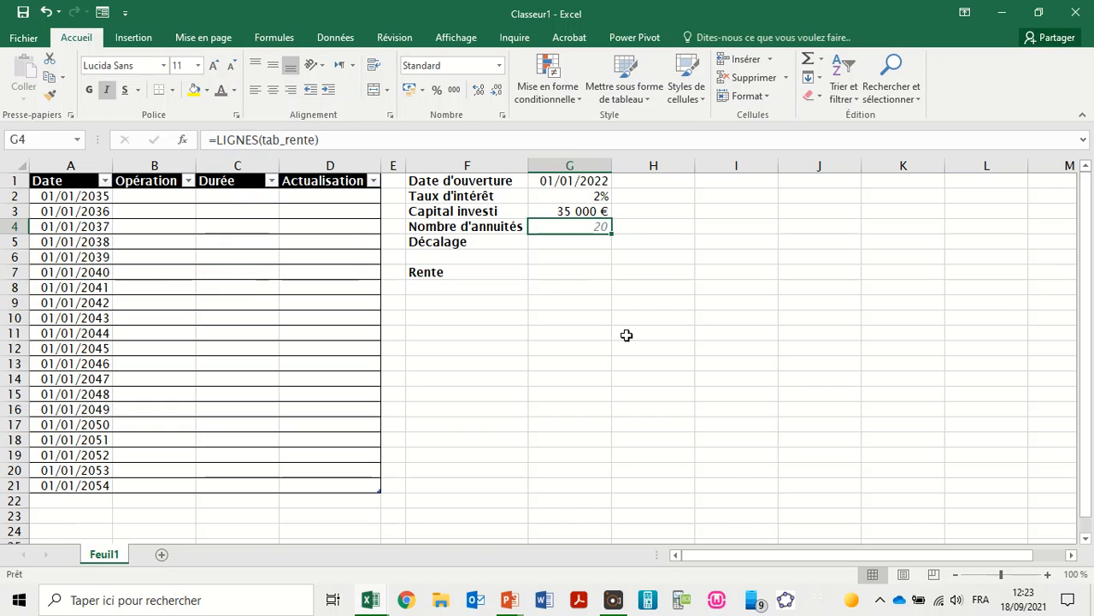
click(627, 335)
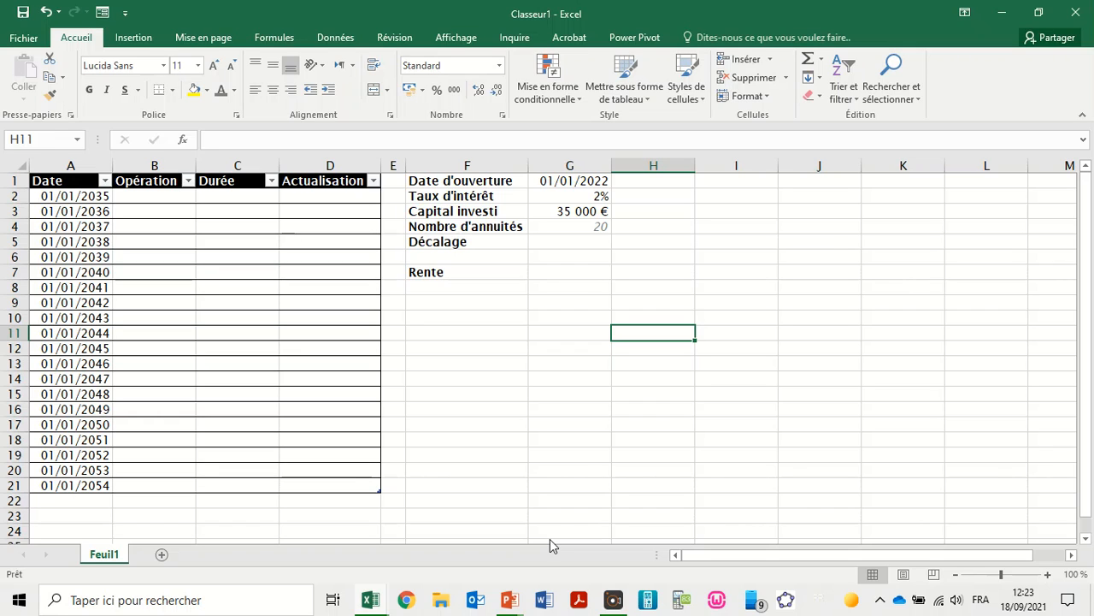
Name the first date cell of the table, A2, date_premiere_rente
click(588, 249)
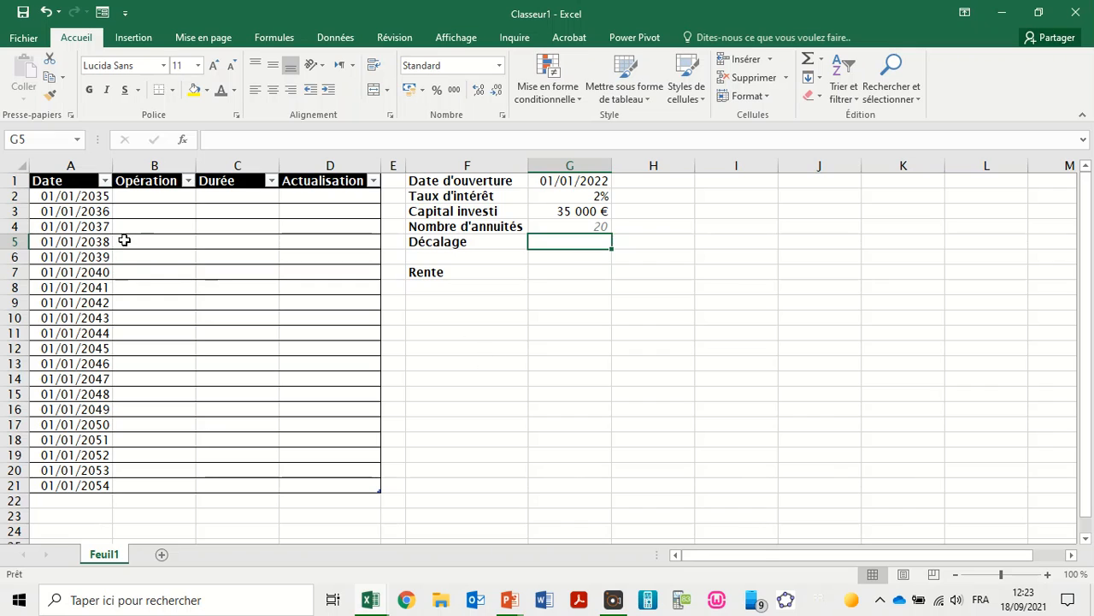
click(72, 197)
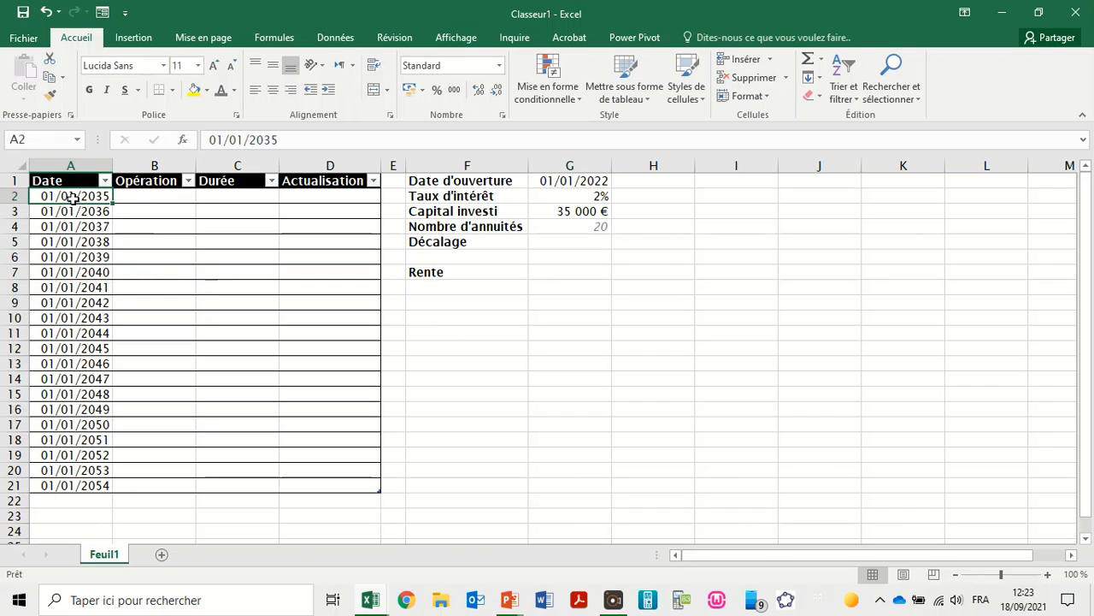
click(39, 142)
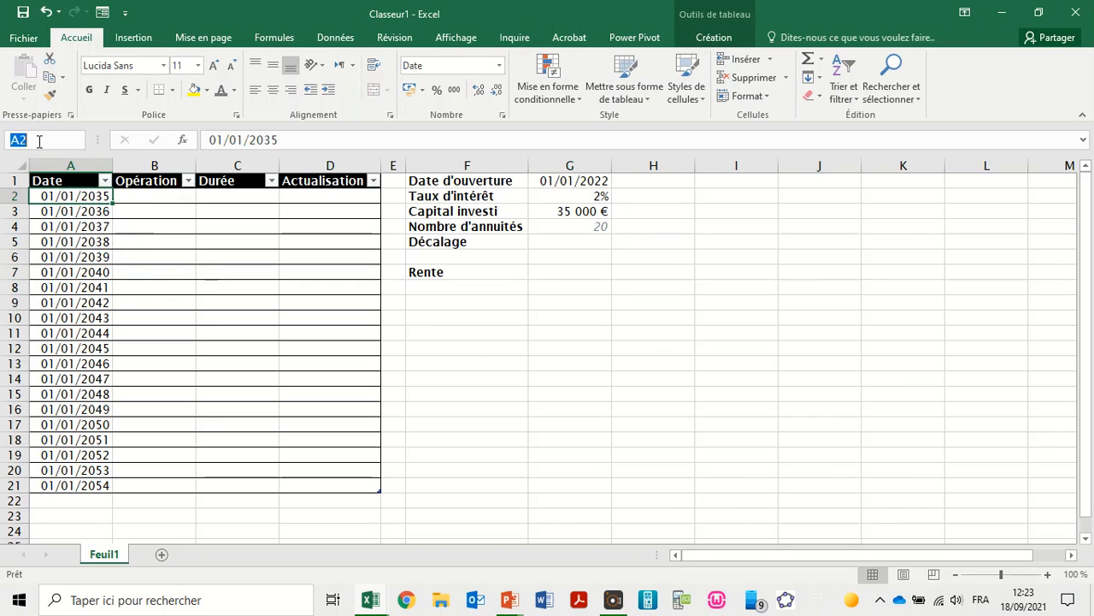
text(da)
text(te_premiere)
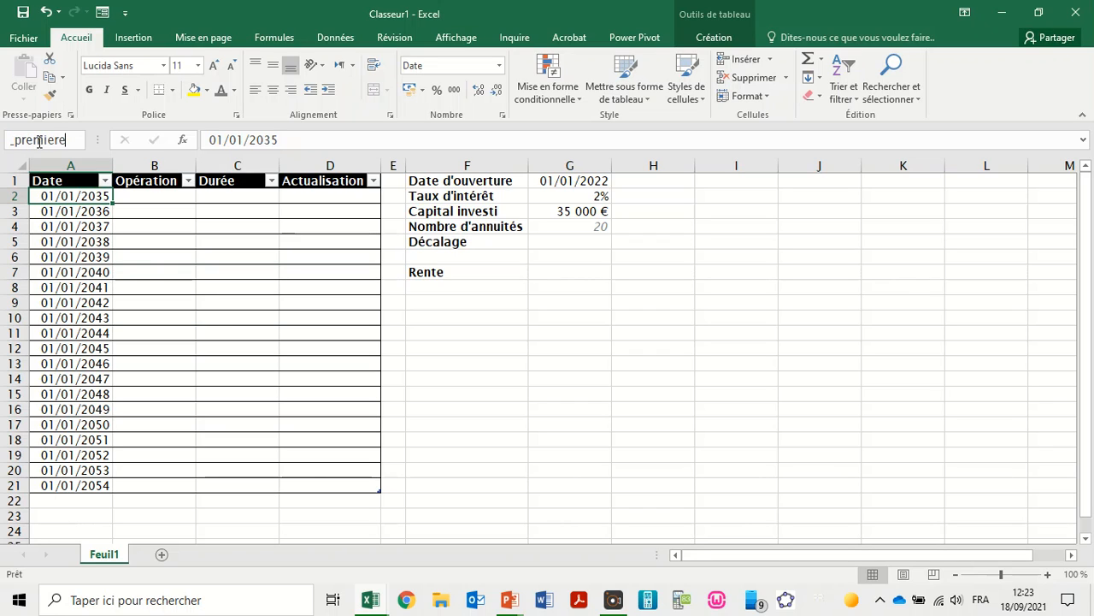
text(_rente)
key(Return)
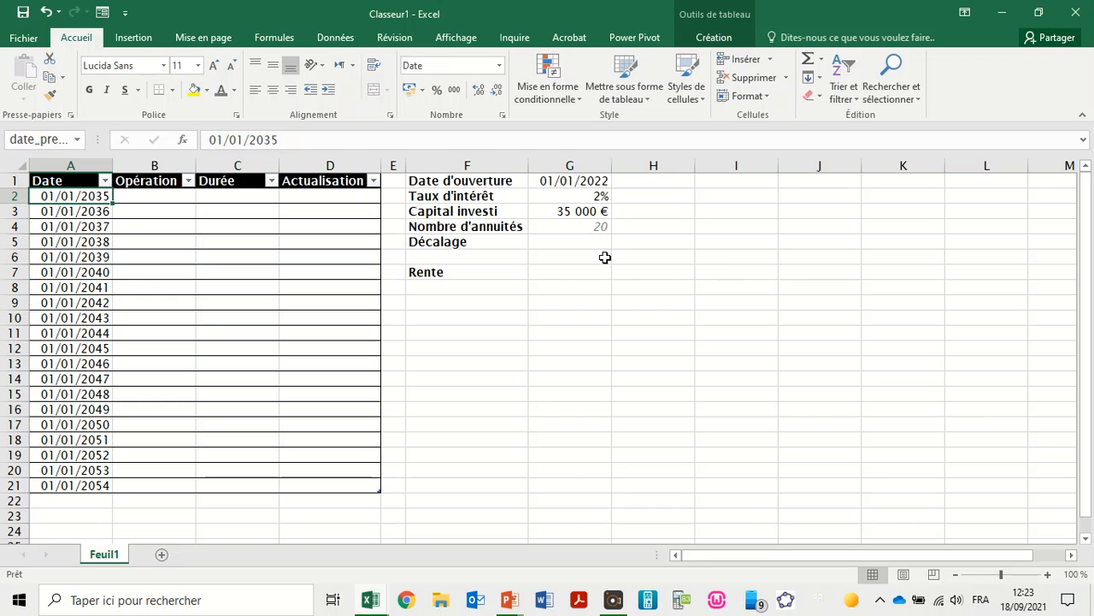
Enter =DATEDIF(date_ouverture;date_premiere_rente;"y") in G5 to calculate the offset (Décalage) in years
click(583, 240)
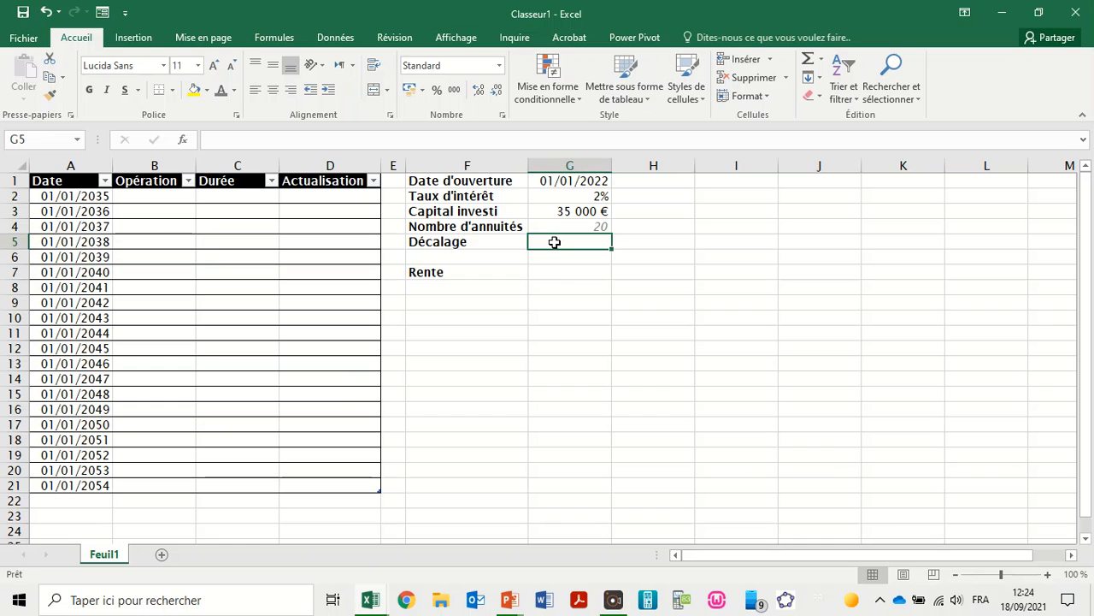
text(=DATE)
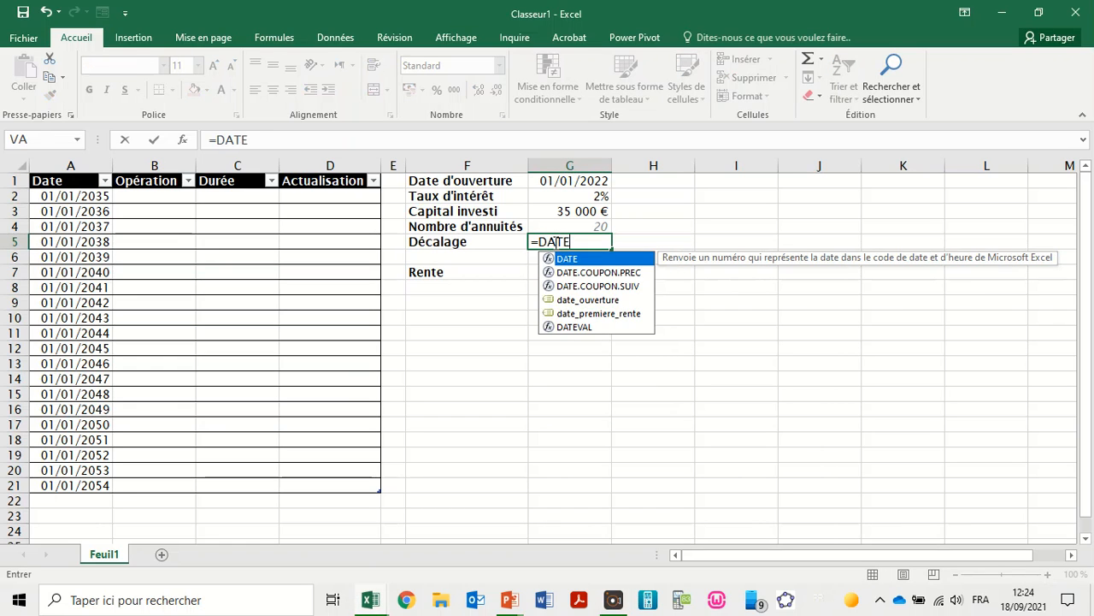
text(DIF()
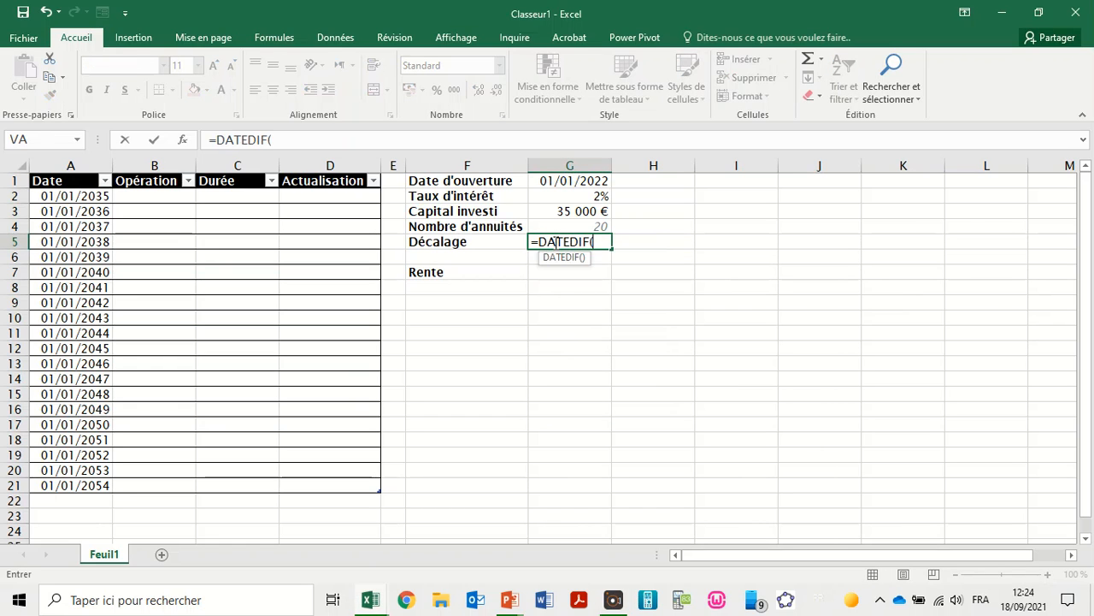
click(554, 181)
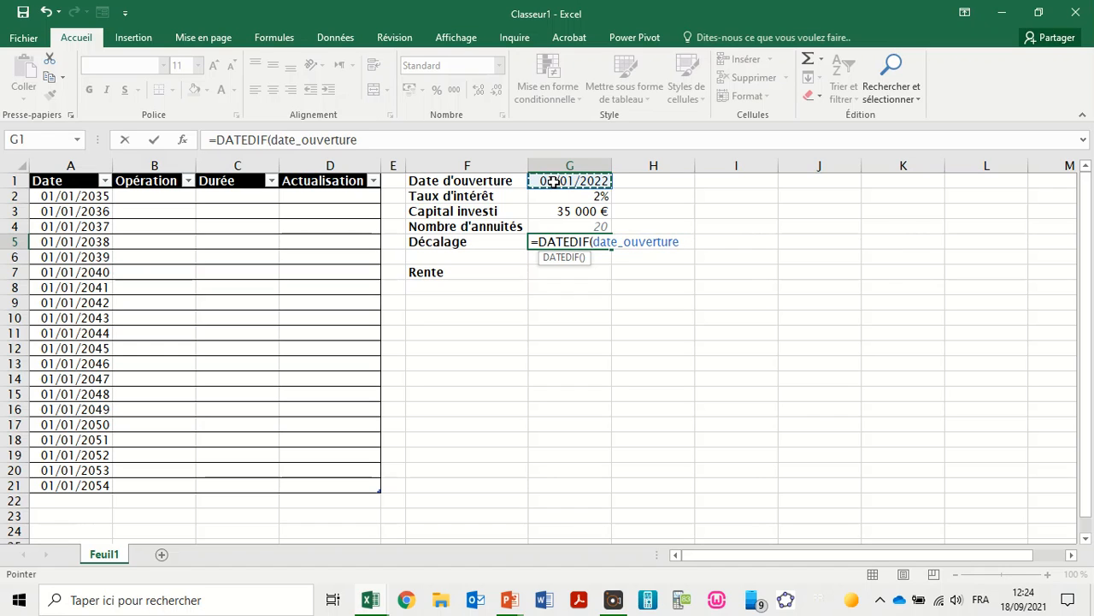
text(;dat)
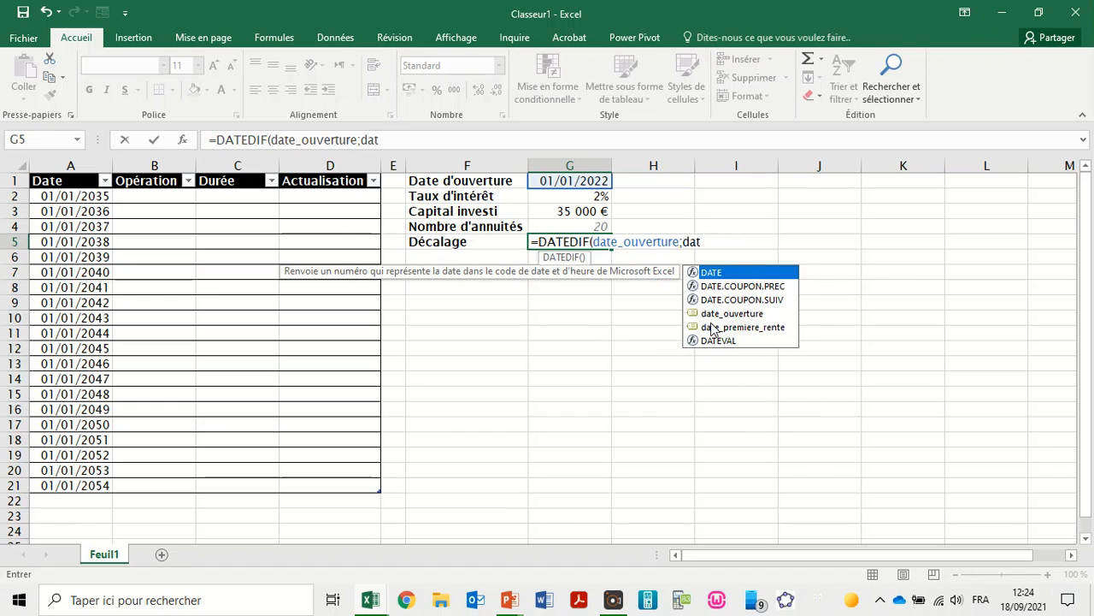
double_click(712, 327)
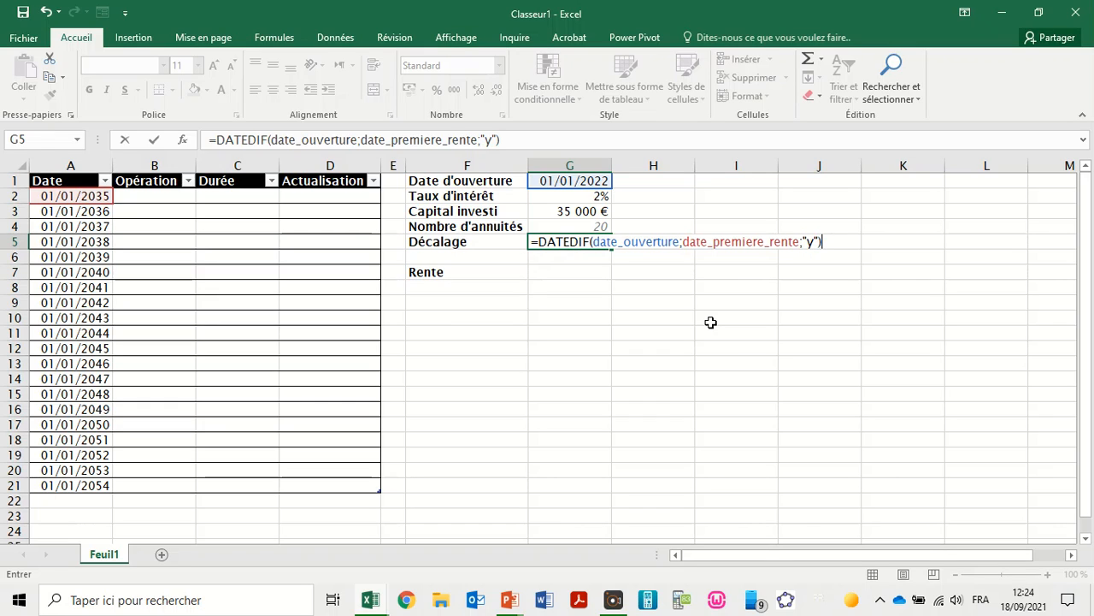
key(Return)
Subtract 1 at the end of the DATEDIF formula in the Décalage cell G5
click(585, 241)
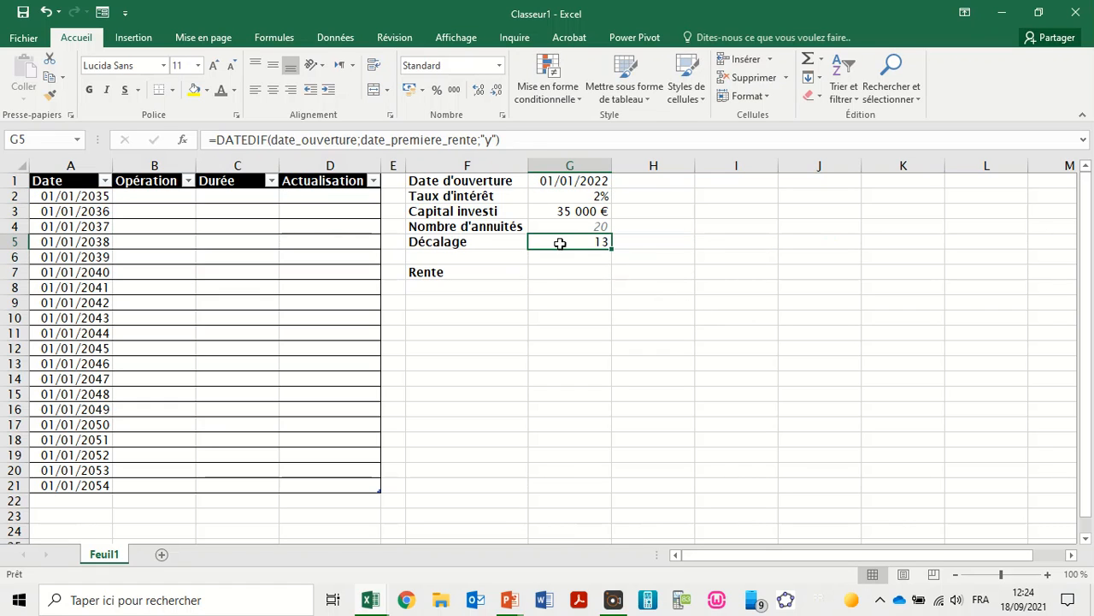
click(527, 139)
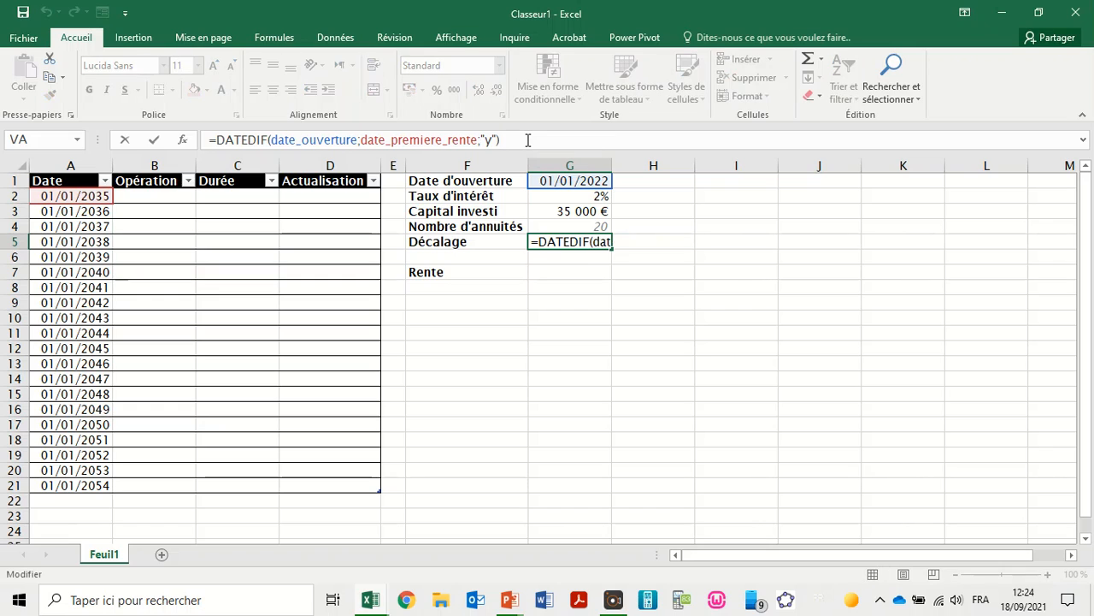
text(-1)
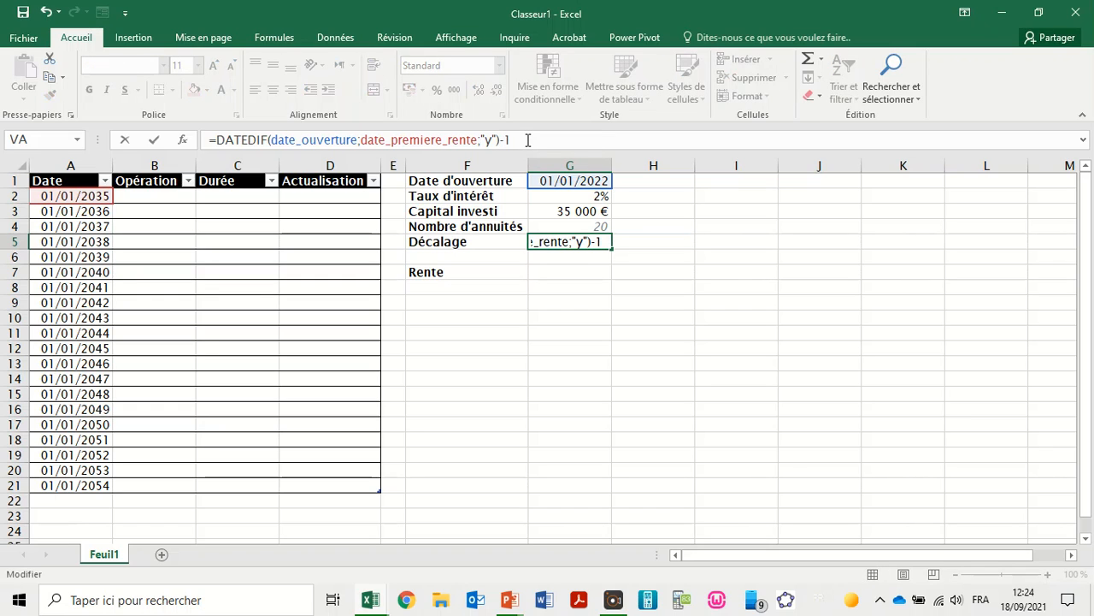
key(Return)
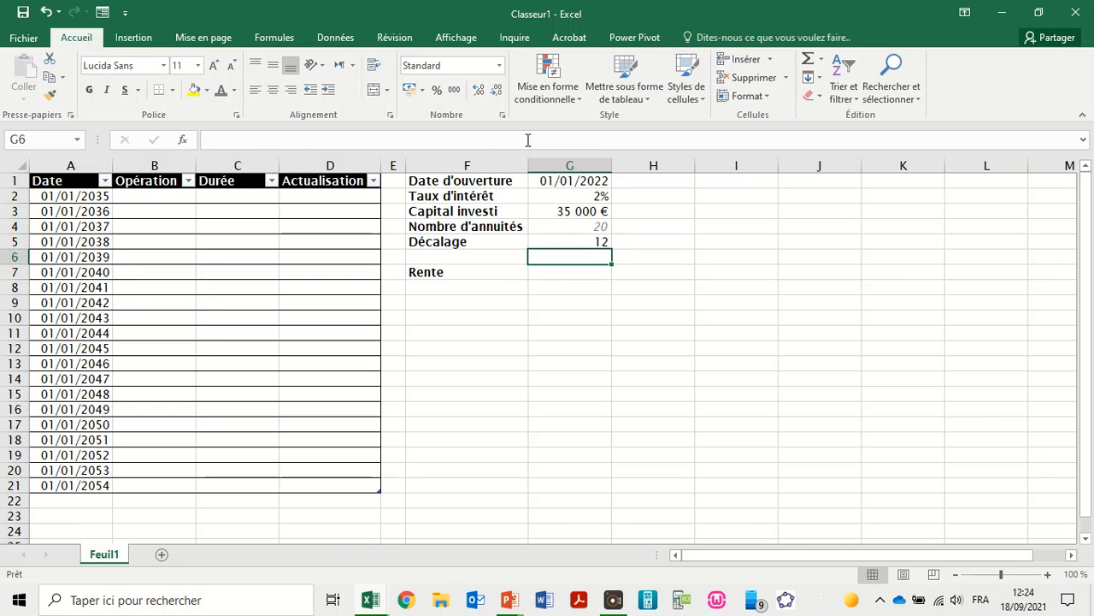
Format the Décalage value in G5 in grey italic and name the cell decalage
click(584, 240)
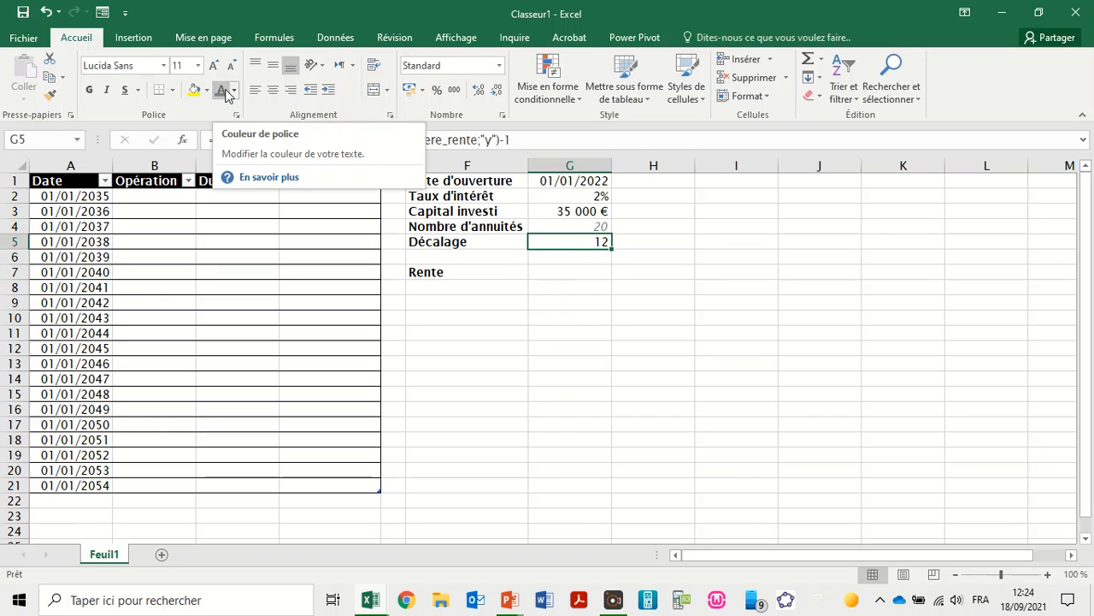
key(ctrl+i)
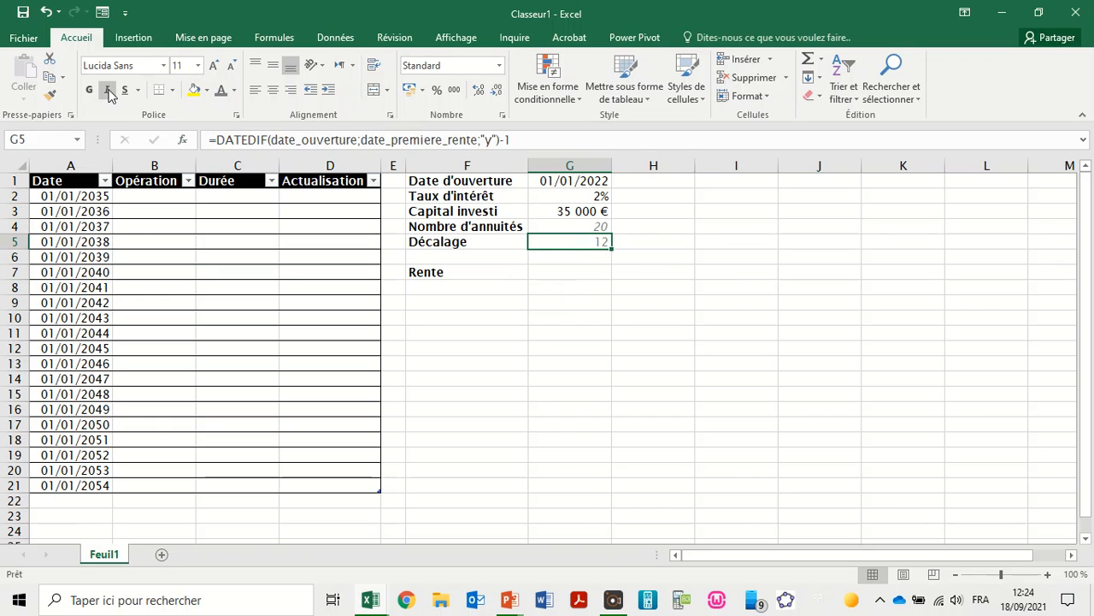
click(42, 142)
text(decalage)
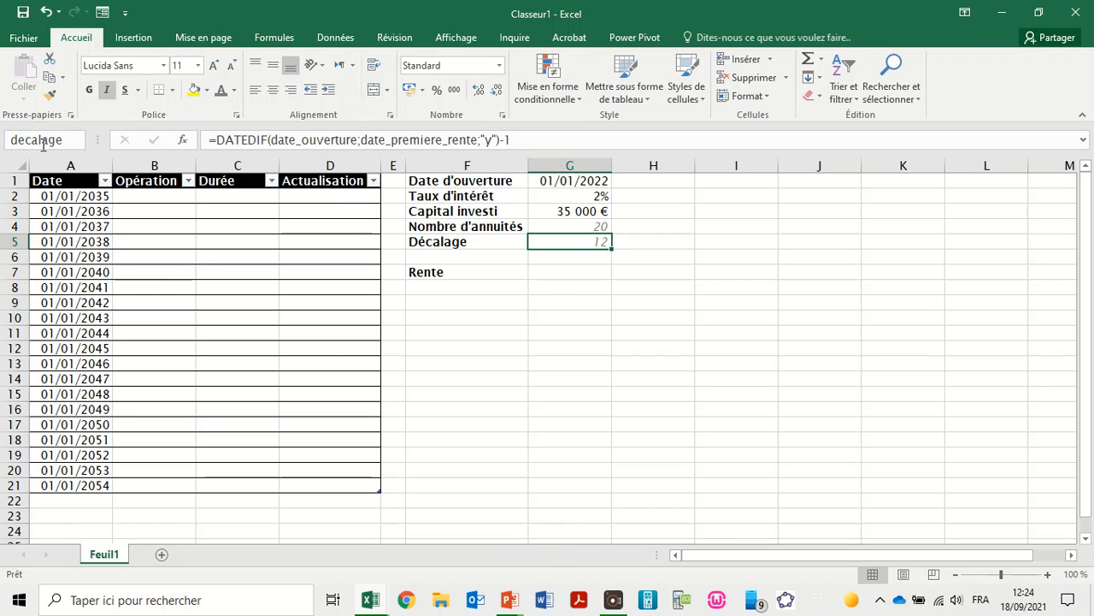
key(Return)
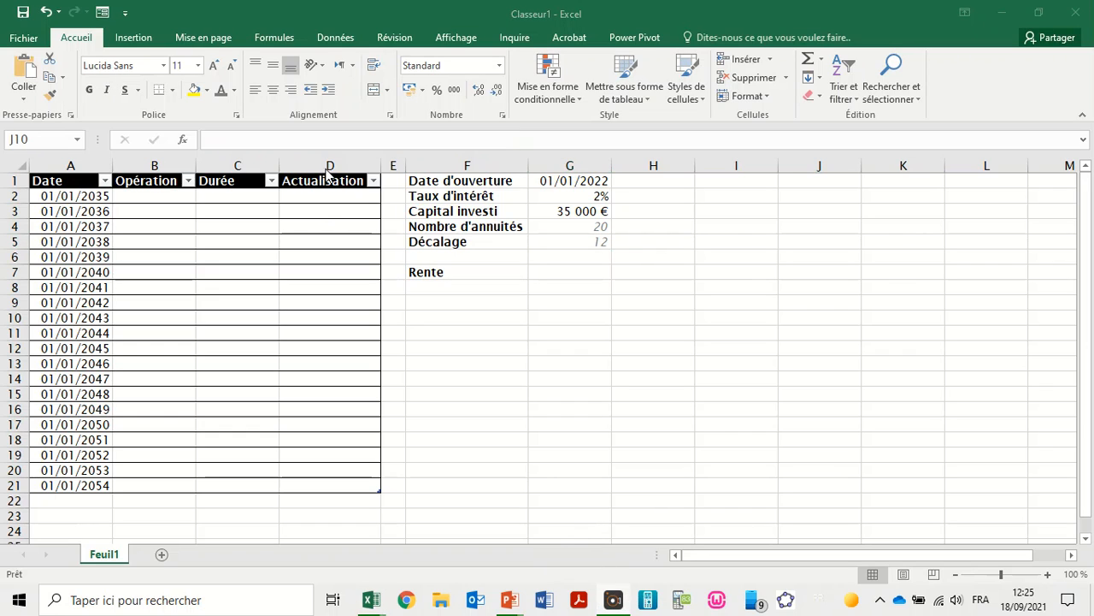
click(231, 196)
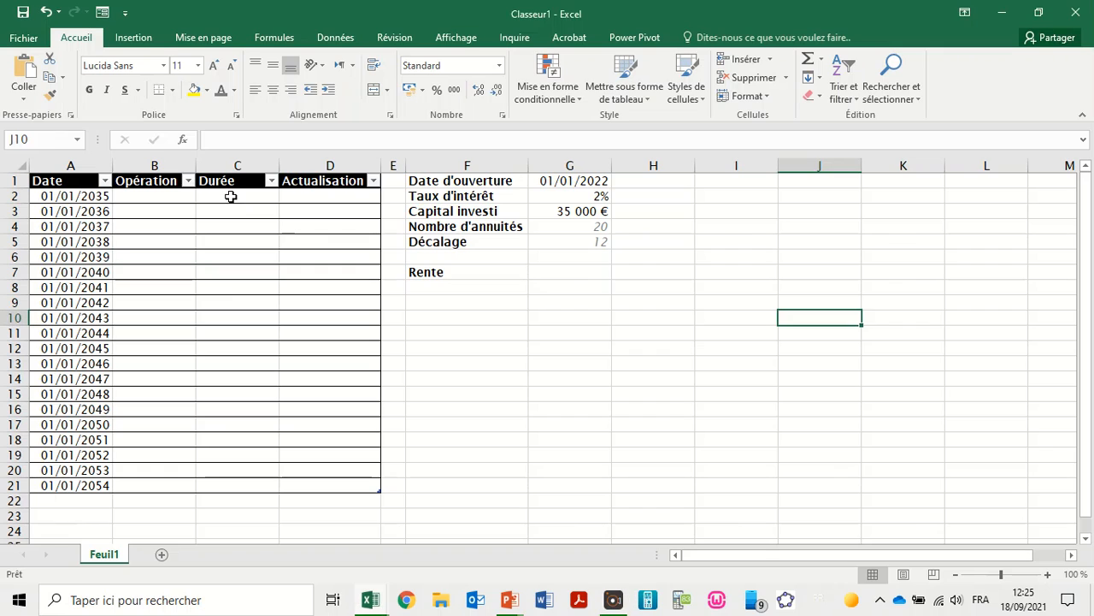
click(231, 197)
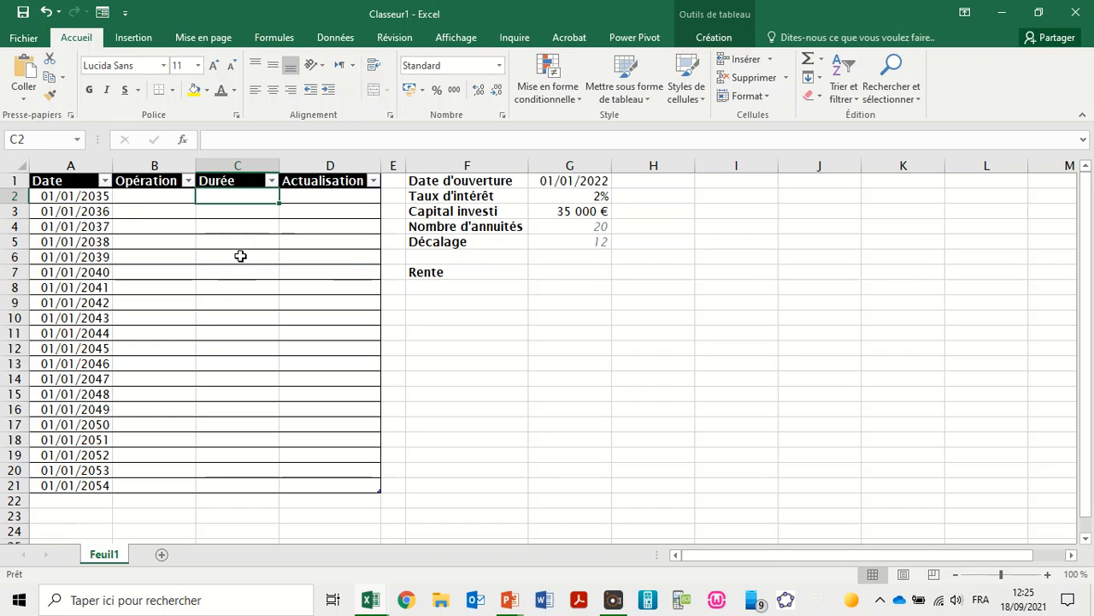
click(549, 545)
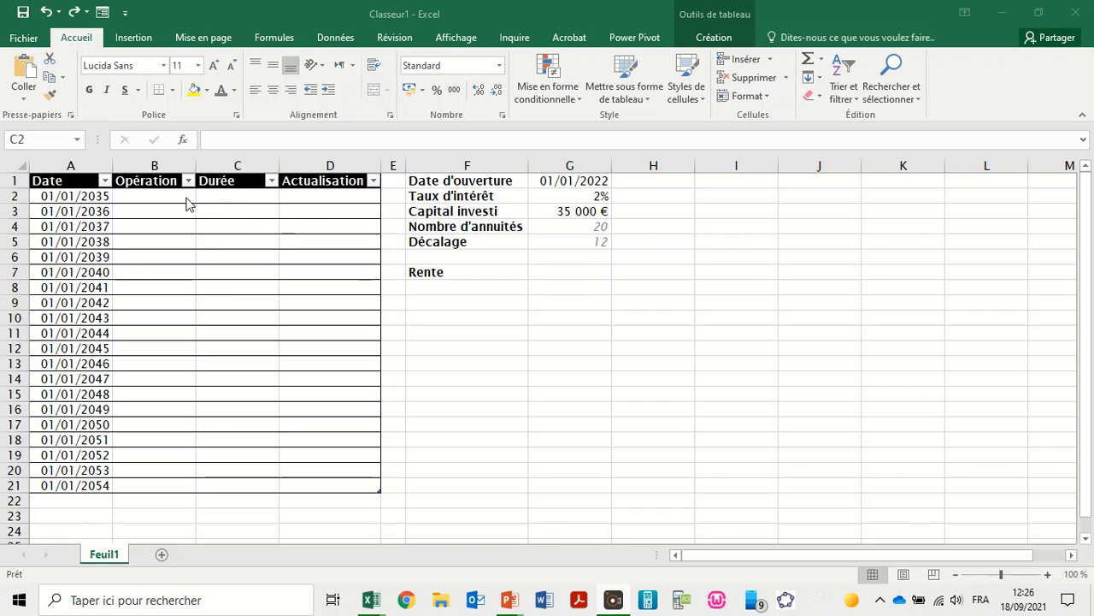
click(212, 199)
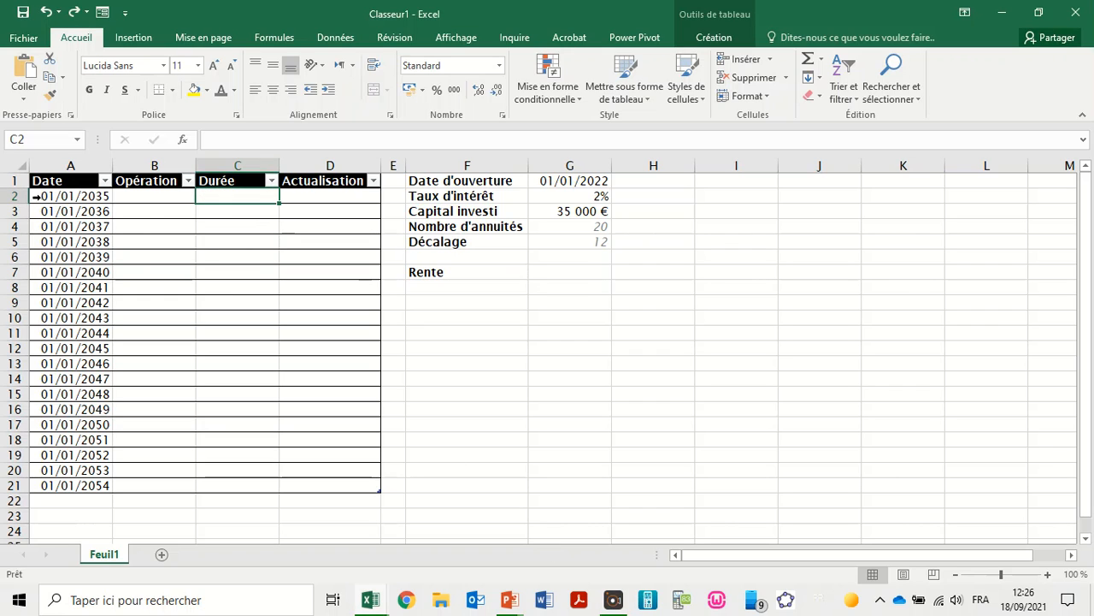
click(70, 199)
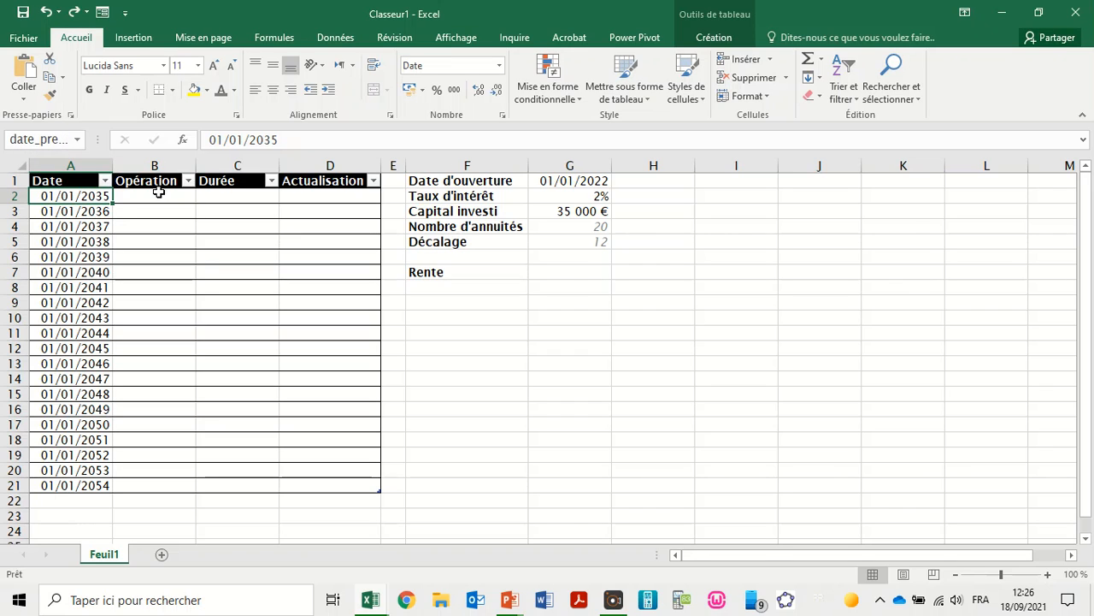
click(237, 199)
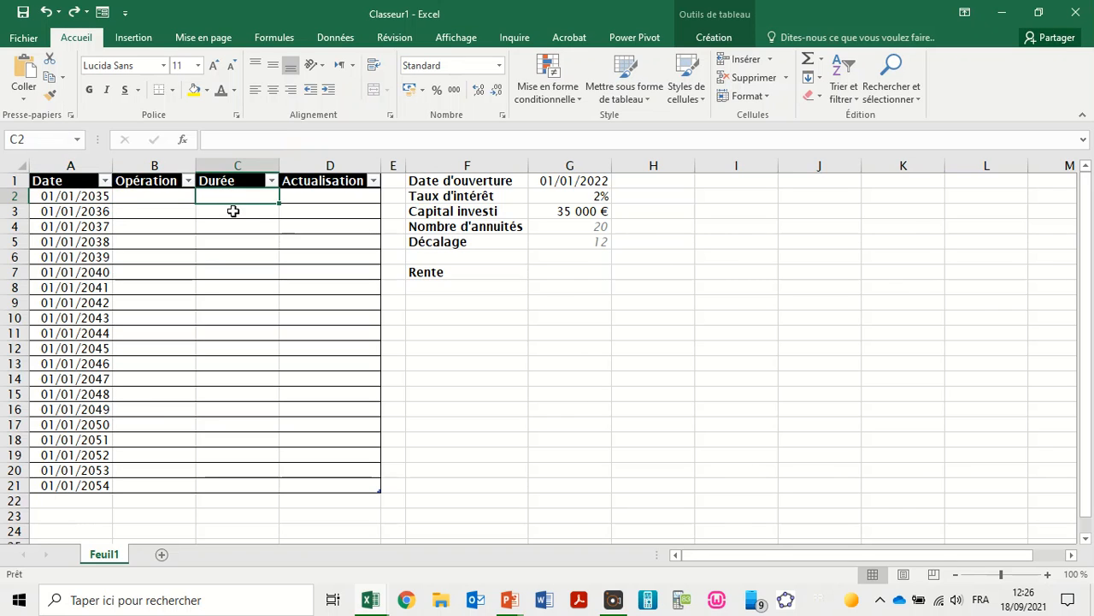
click(56, 196)
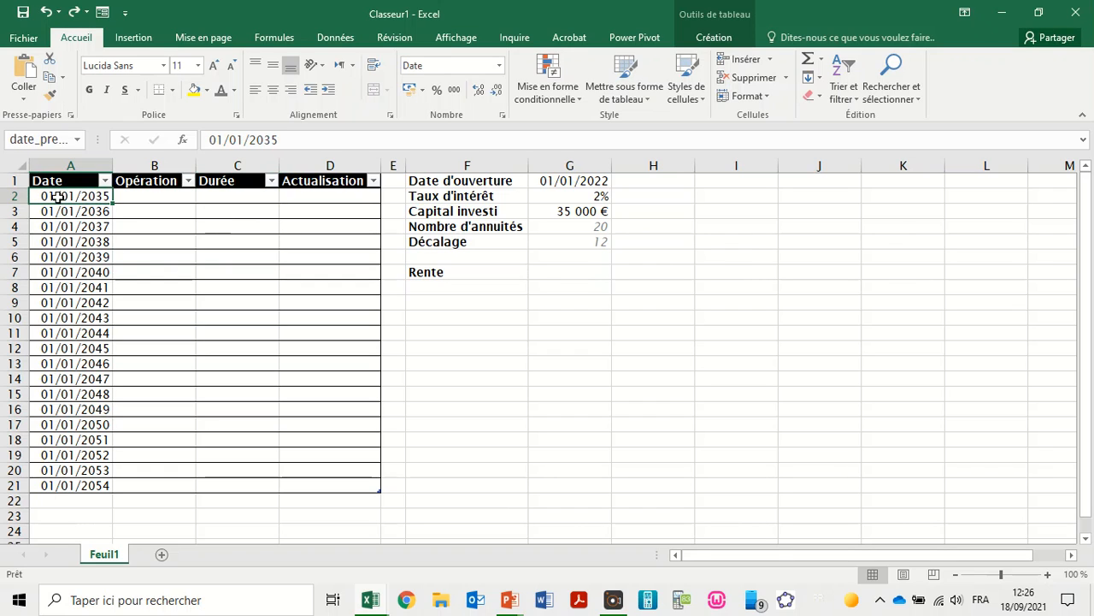
click(240, 213)
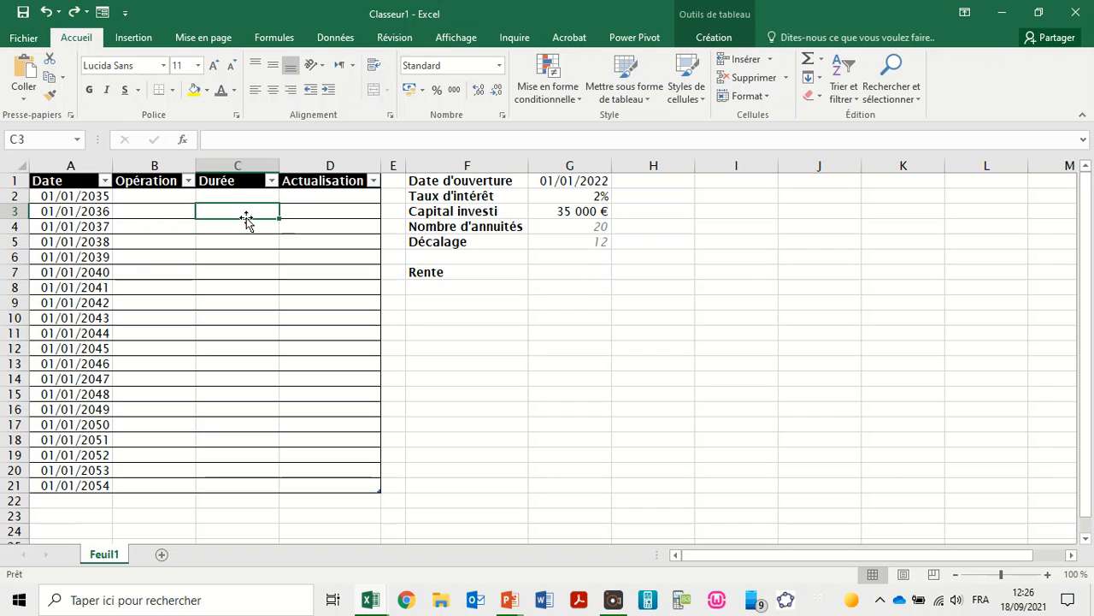
text(=)
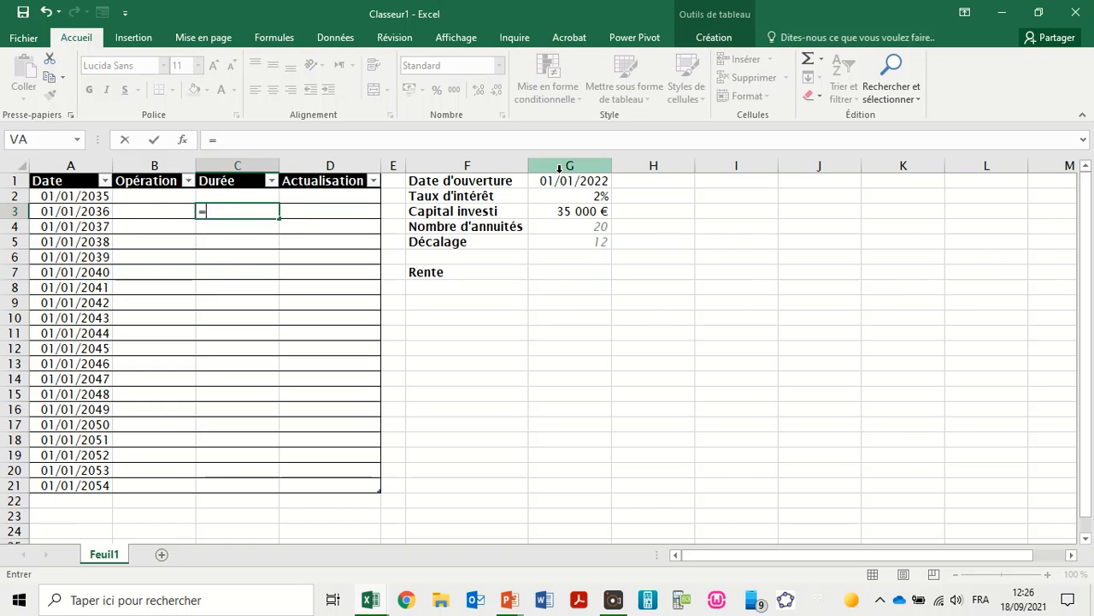
text(DATE)
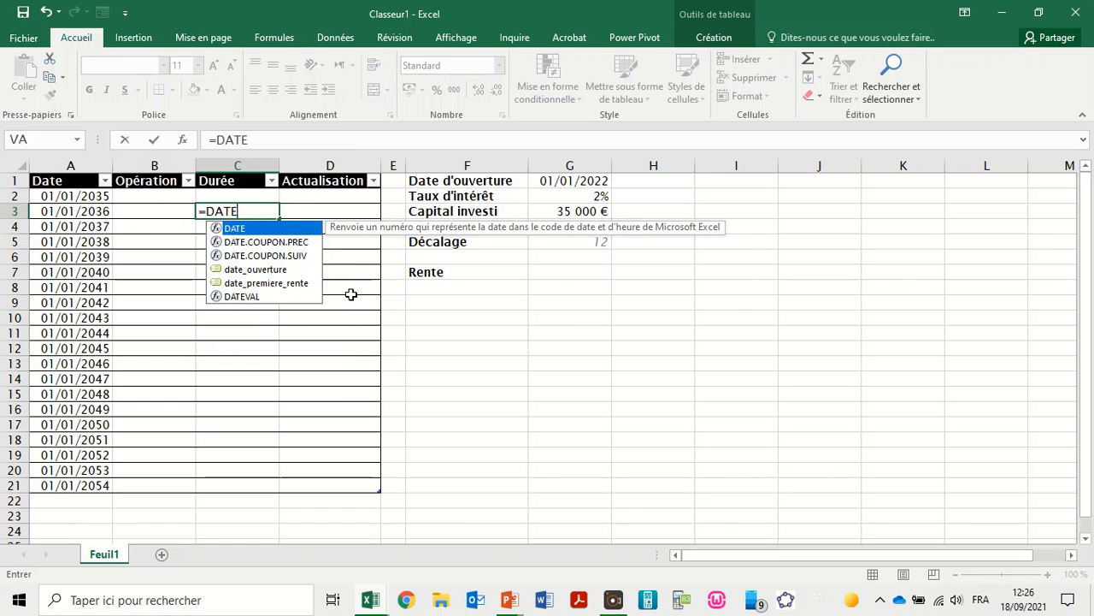
text(F)
key(BackSpace)
text(DIF()
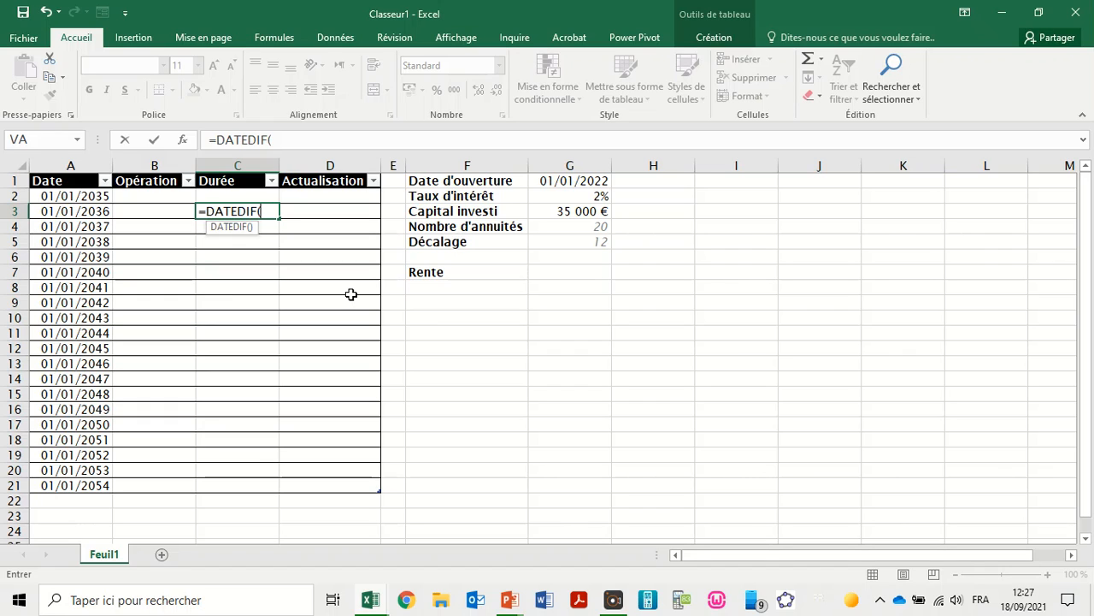
click(72, 215)
text(;)
click(604, 183)
text(;)
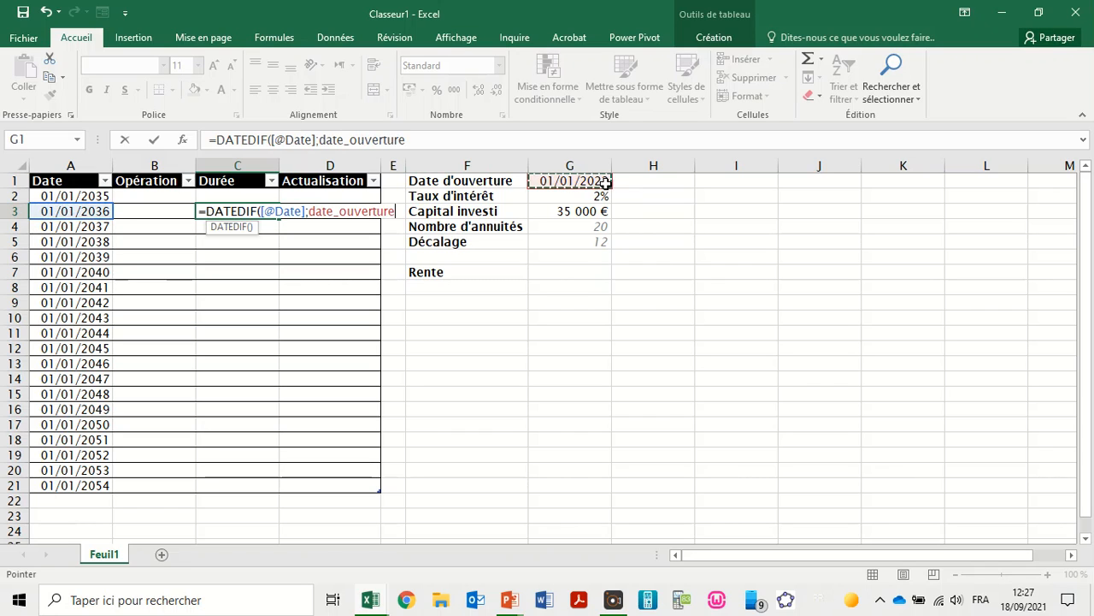
text("y")
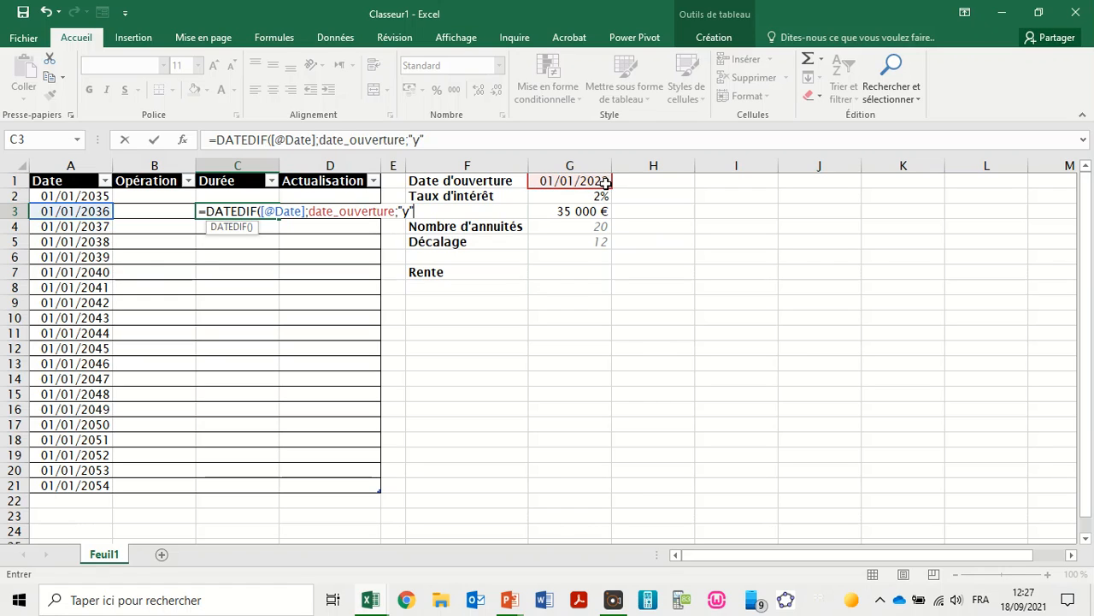
text())
key(Return)
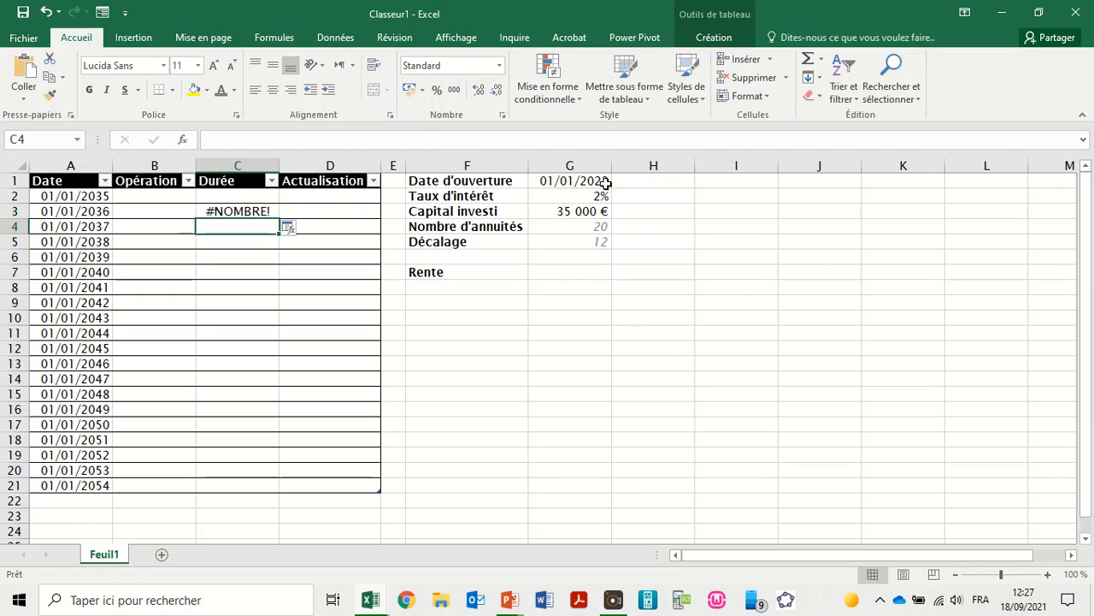
click(246, 212)
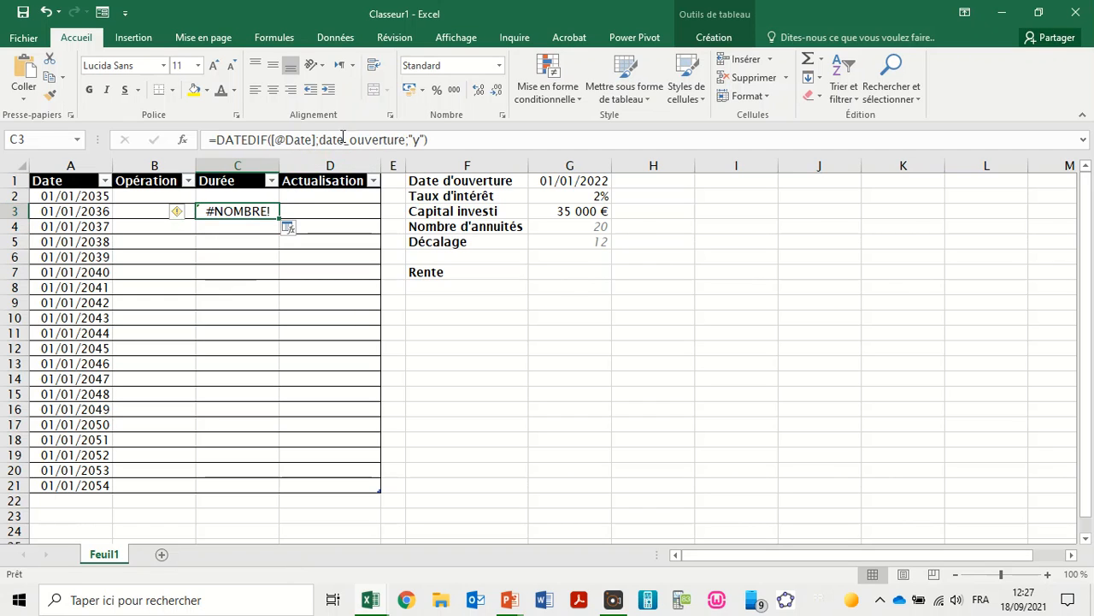
click(440, 138)
drag(440, 138, 218, 142)
text(-)
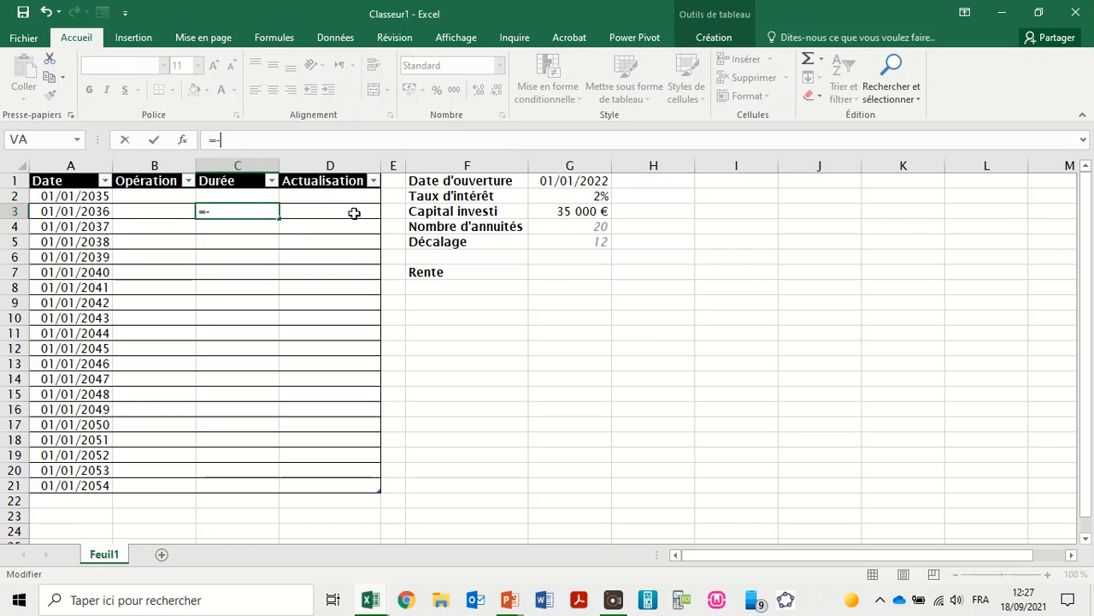
text(DATEDI)
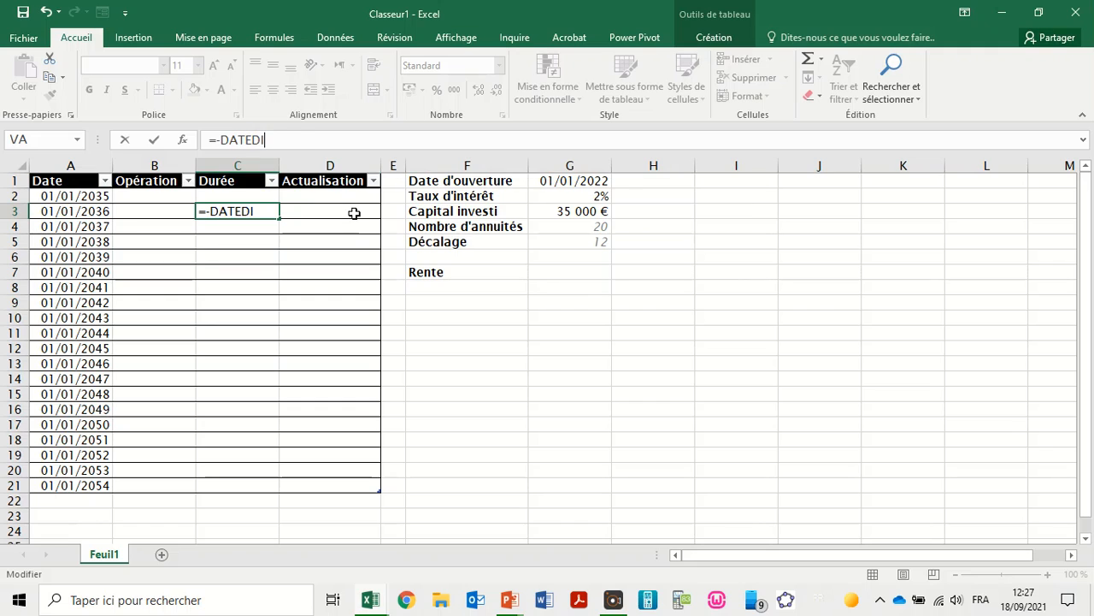
text(F()
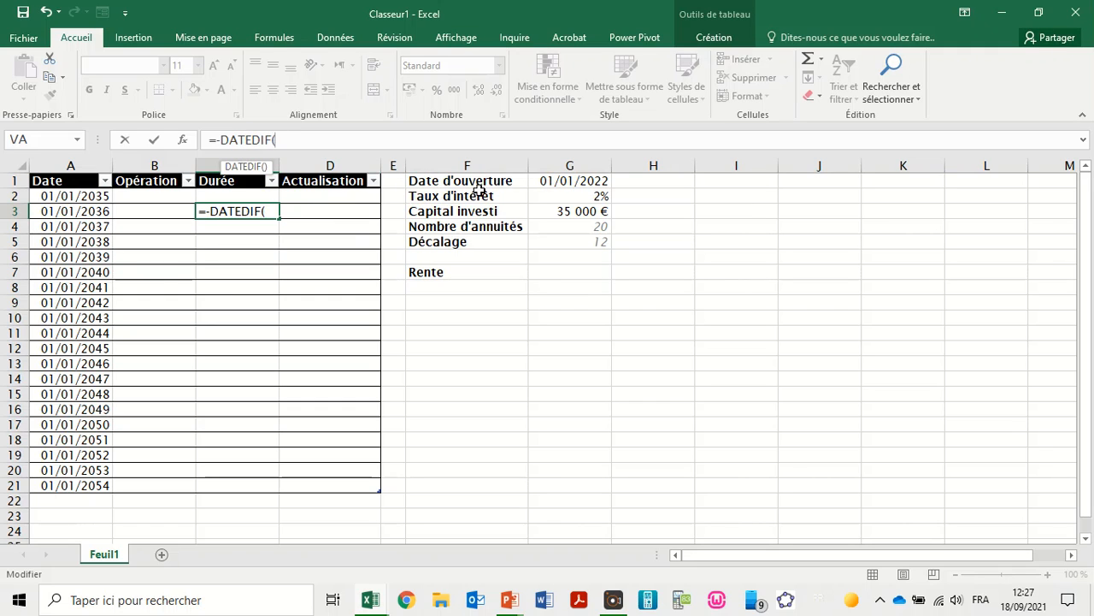
click(547, 182)
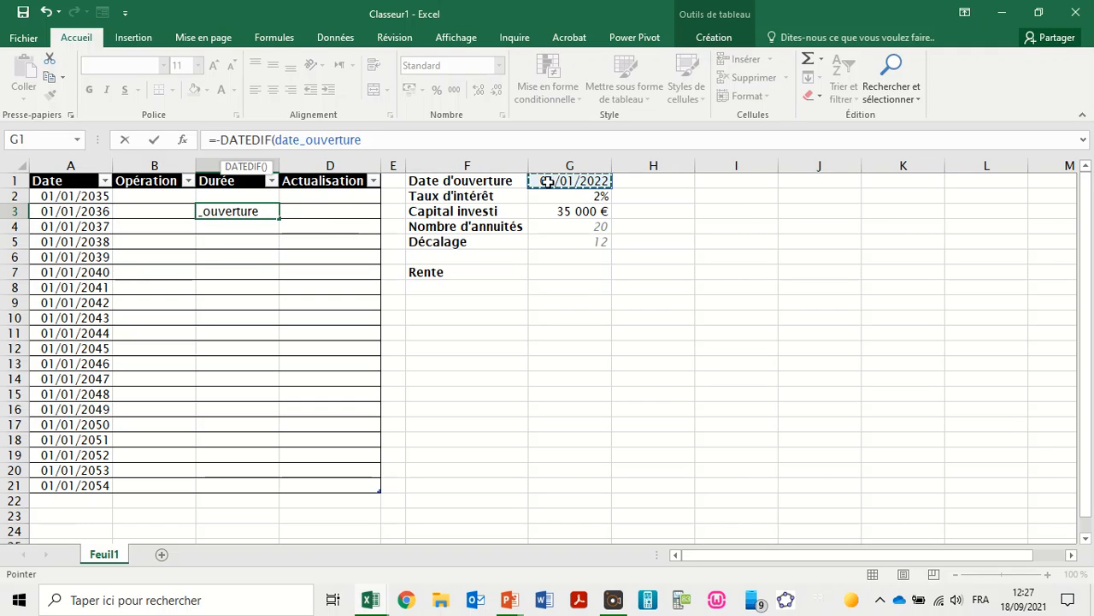
text(;)
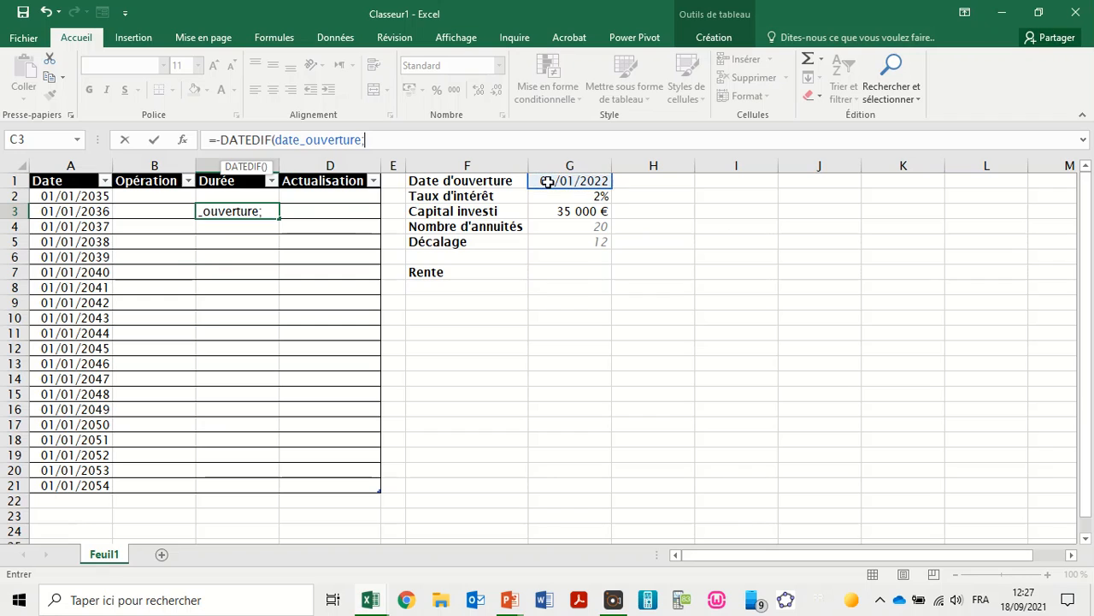
click(53, 211)
text(;)
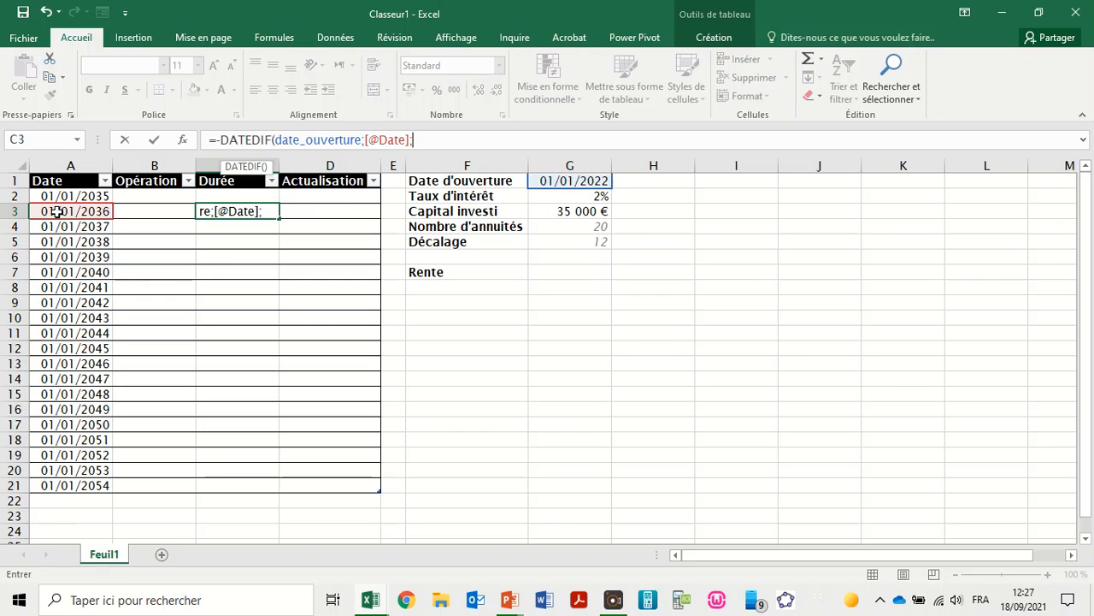
text("y"))
key(Return)
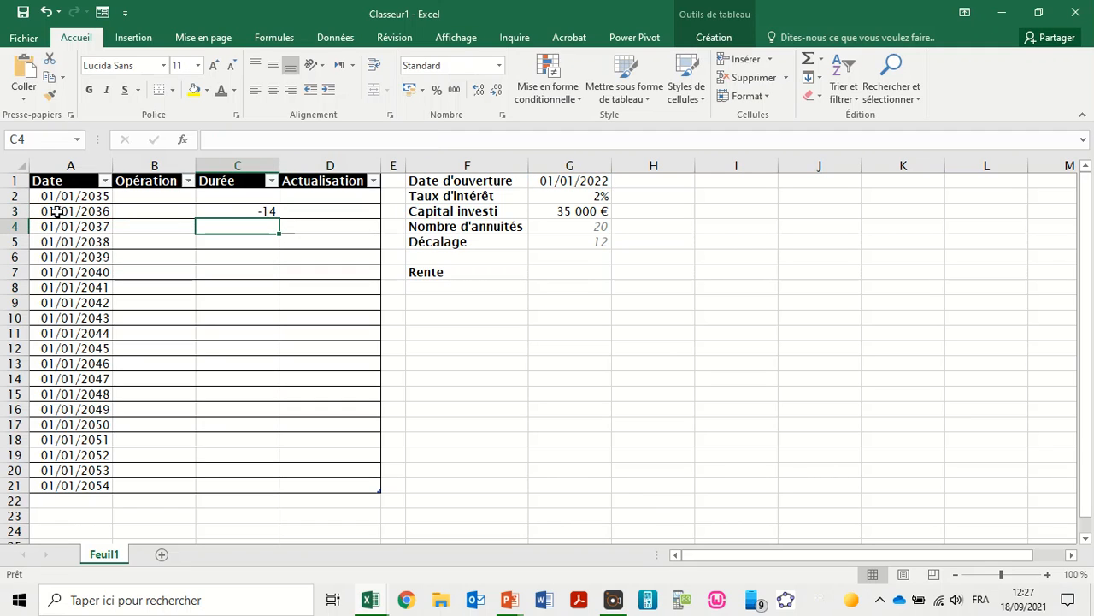
Apply the C3 duration formula to every cell of the Durée column using the automatic correction option
click(227, 212)
key(Return)
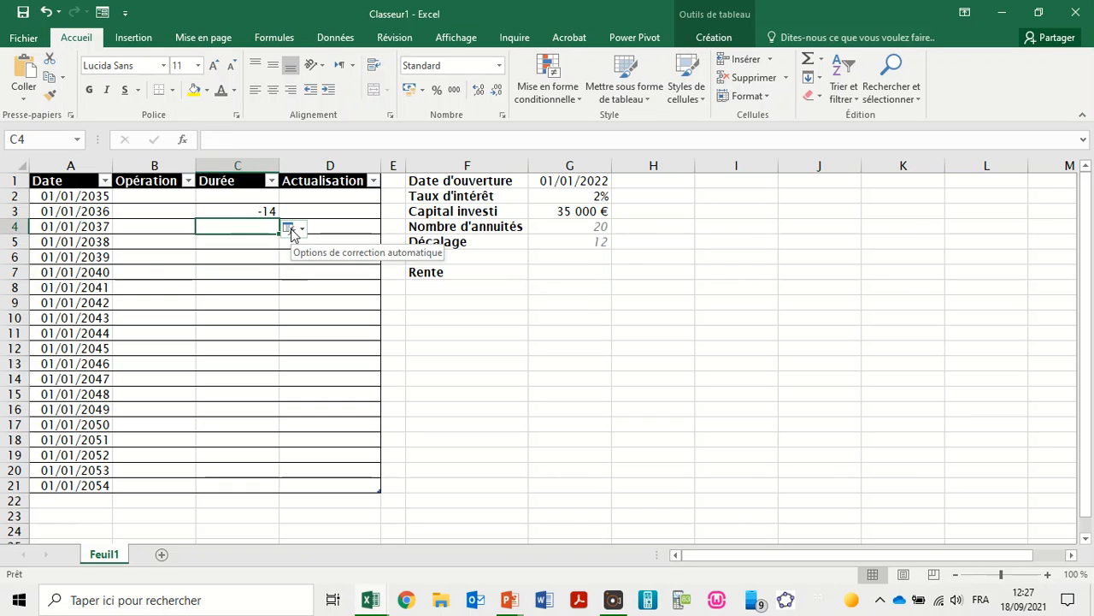
click(297, 233)
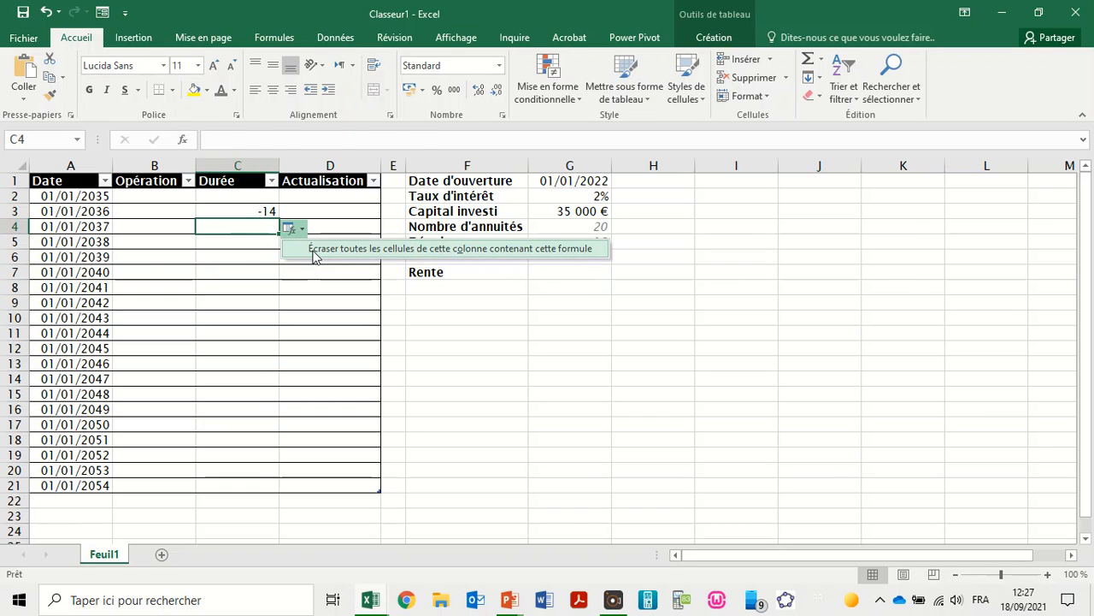
click(313, 251)
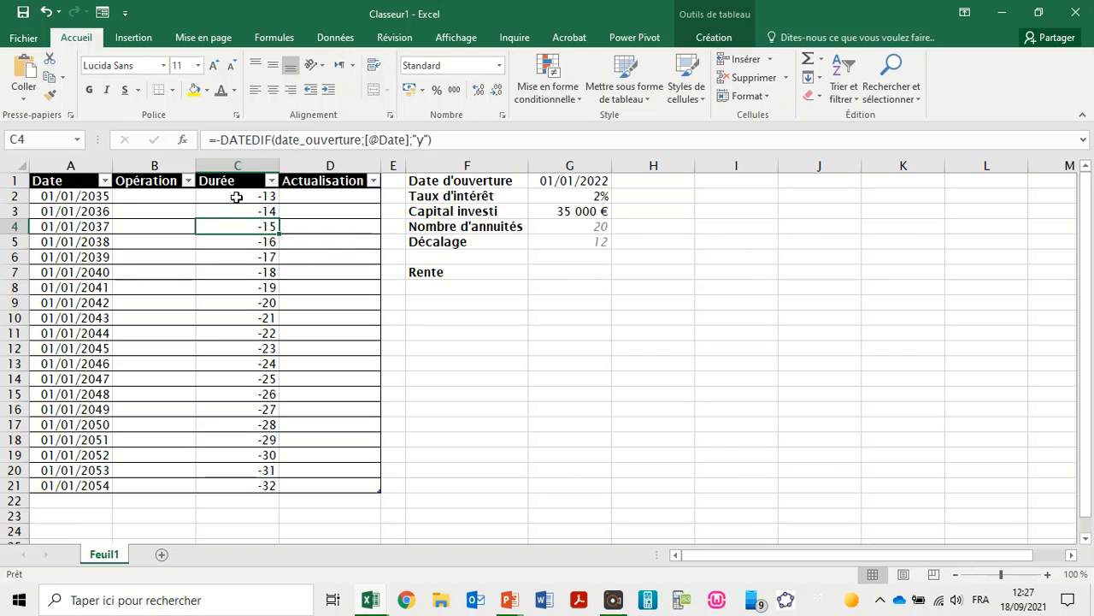
Create the custom number format 0" ans" and apply it to cell C4 in the Durée column
click(499, 65)
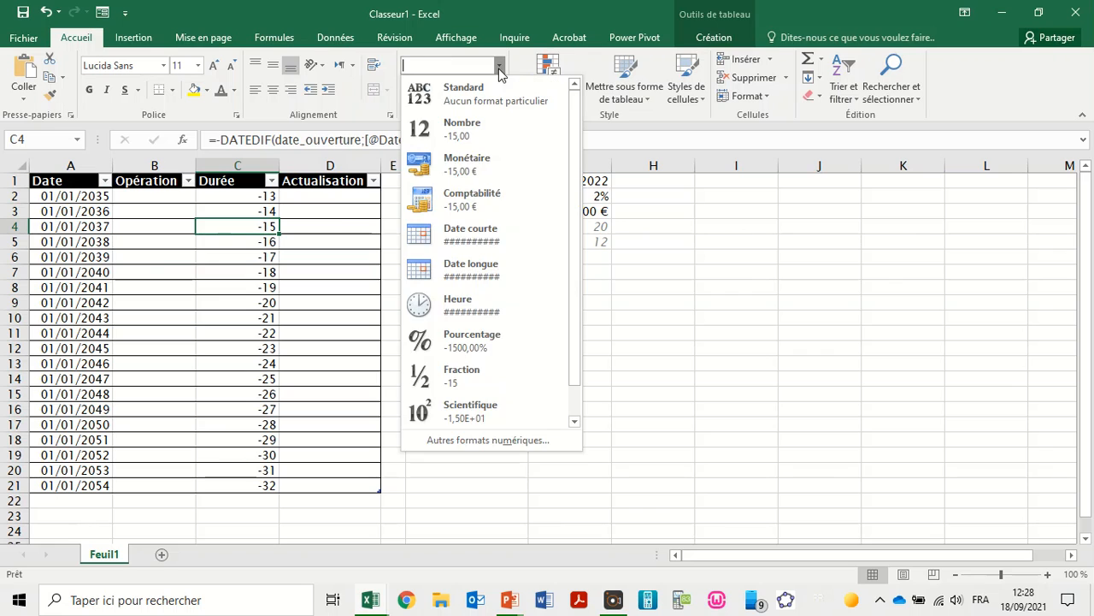
click(487, 440)
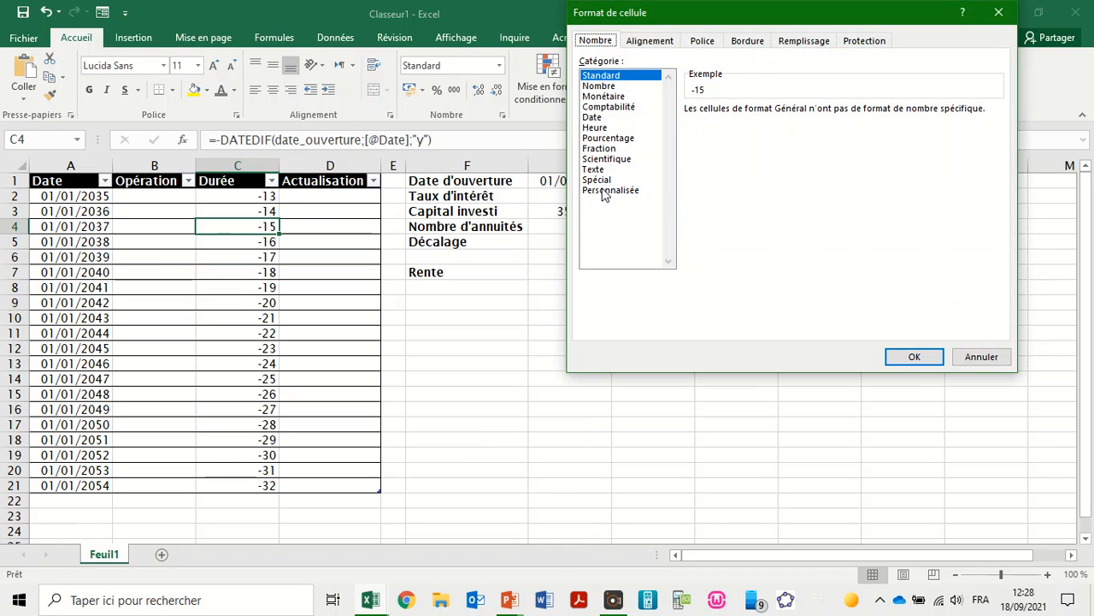
click(604, 191)
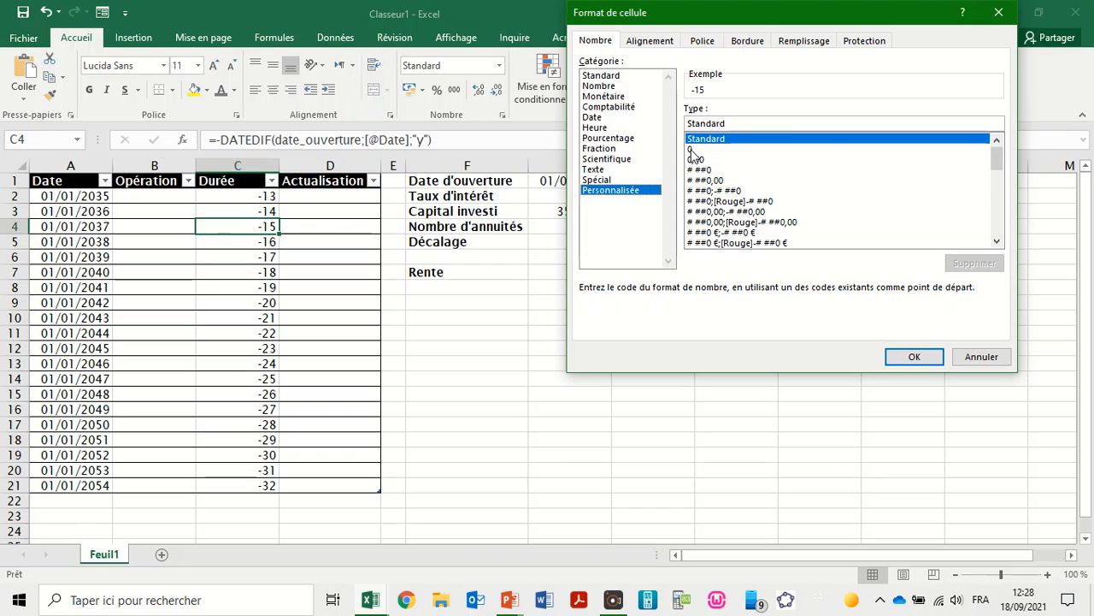
click(690, 149)
click(709, 125)
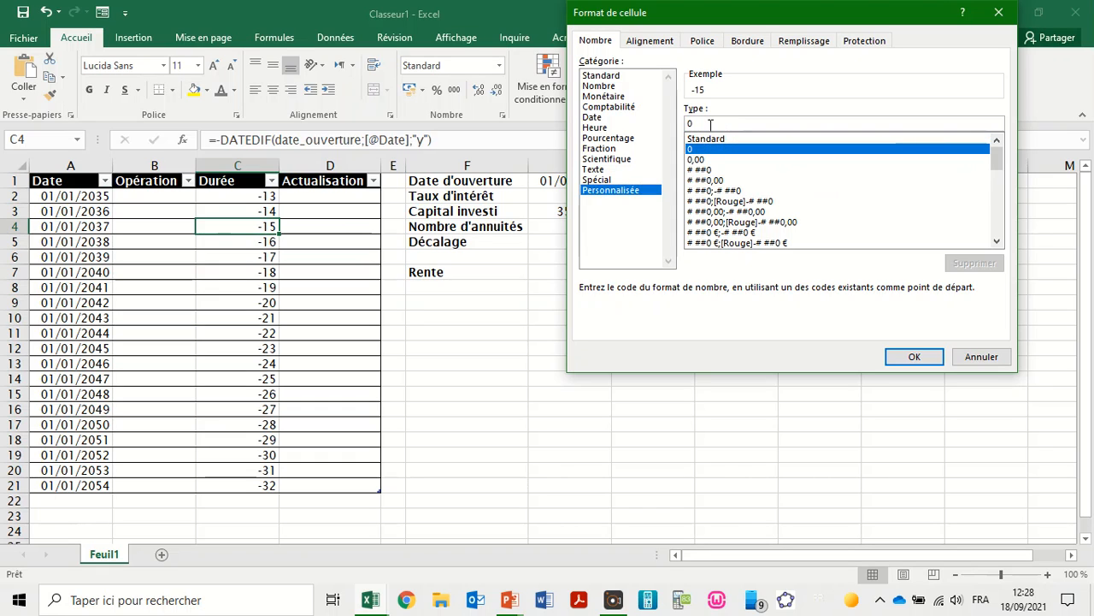
text(" ans")
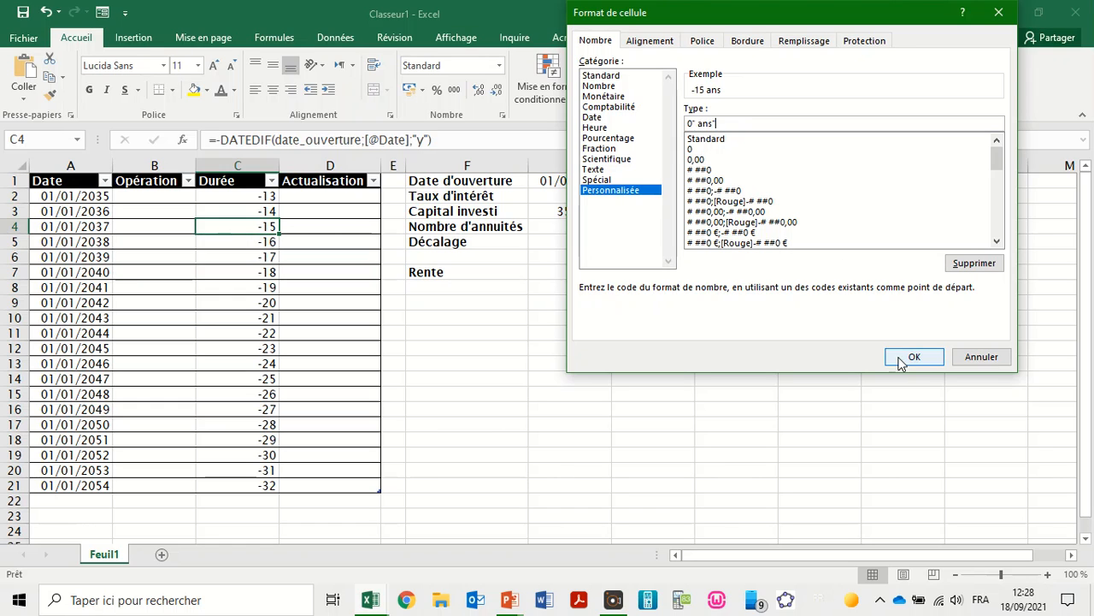
click(912, 358)
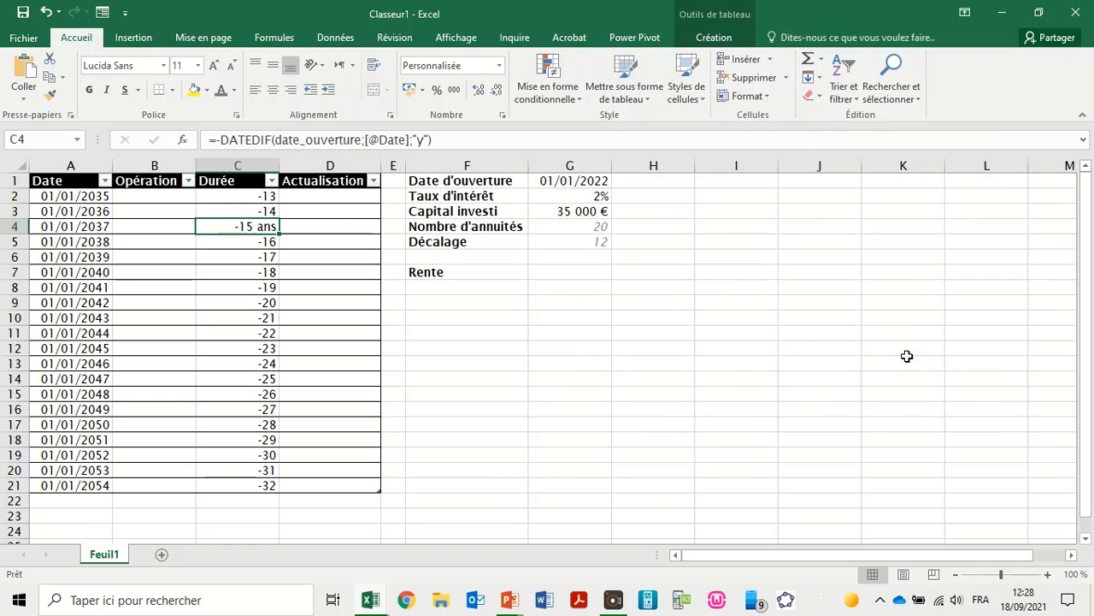
Apply the existing custom format 0" ans" to all the Durée values in C2:C21
drag(243, 198, 242, 483)
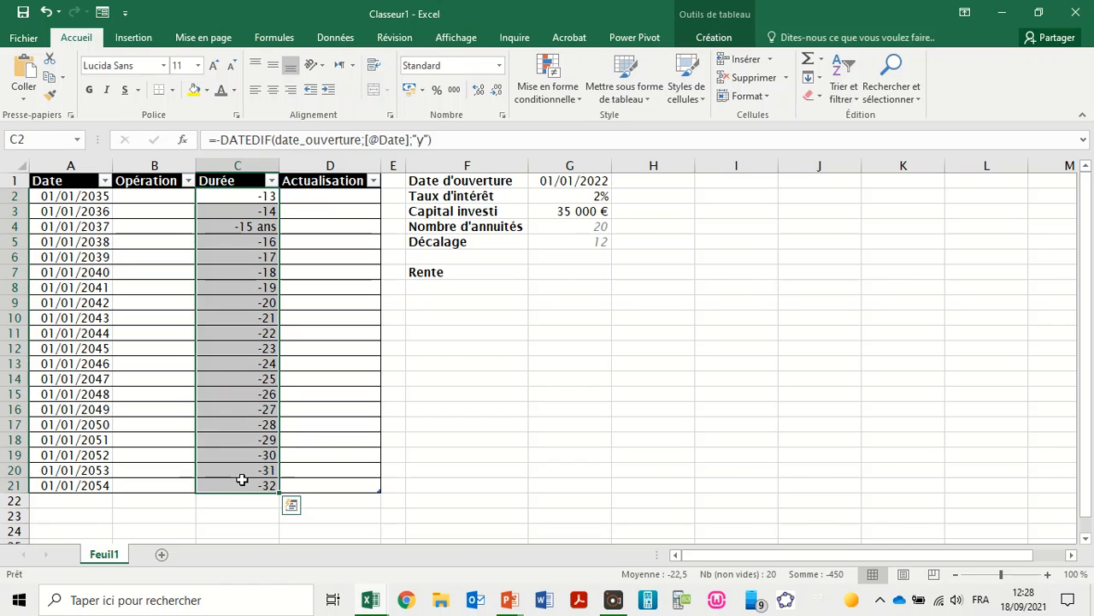
click(498, 65)
click(494, 444)
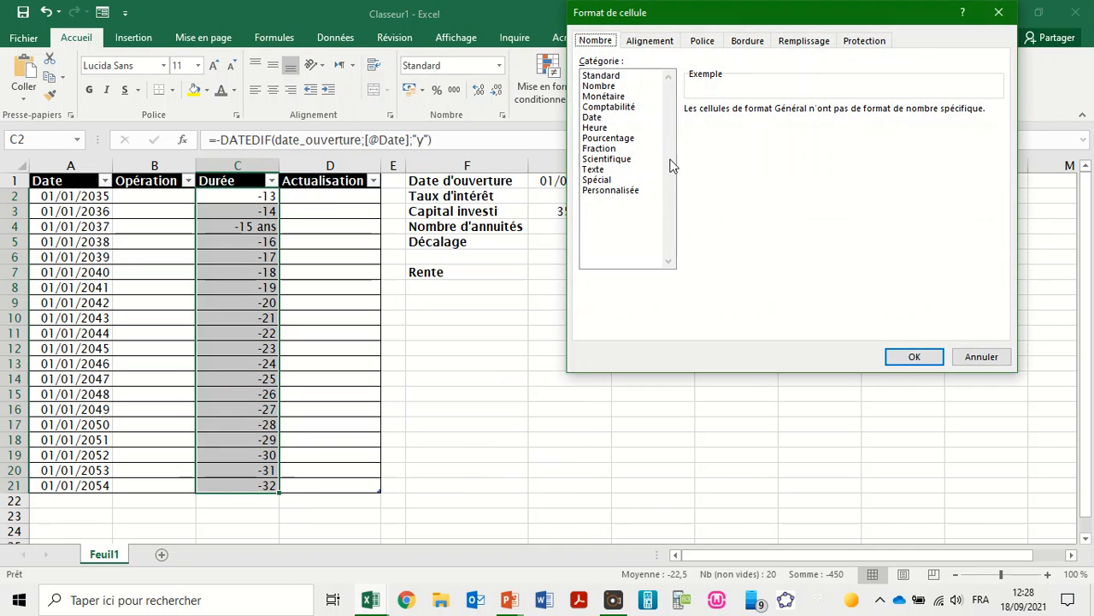
click(634, 190)
click(714, 150)
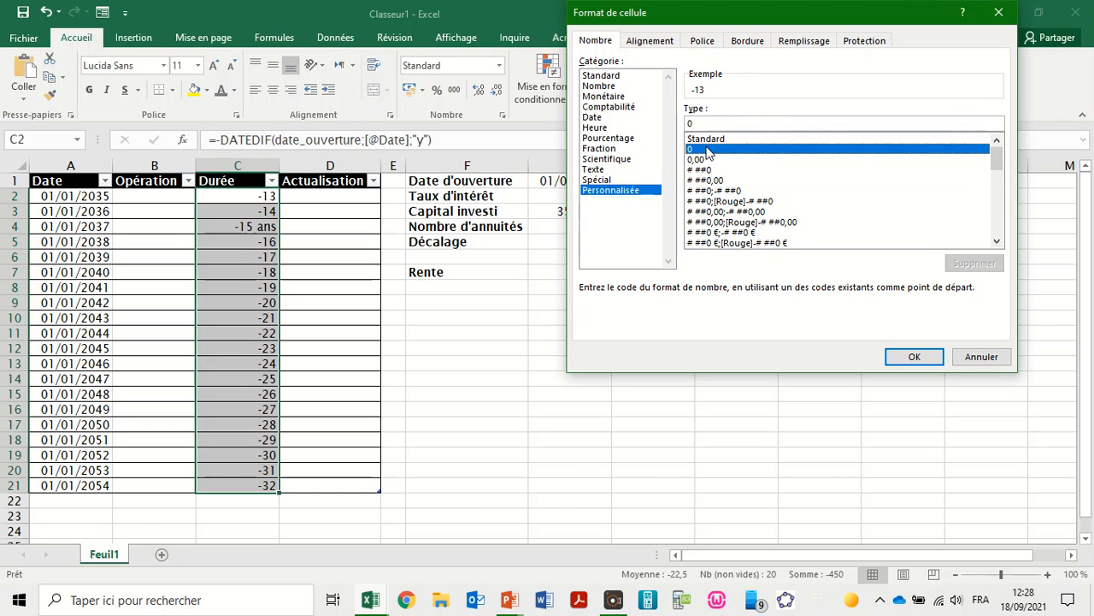
click(707, 121)
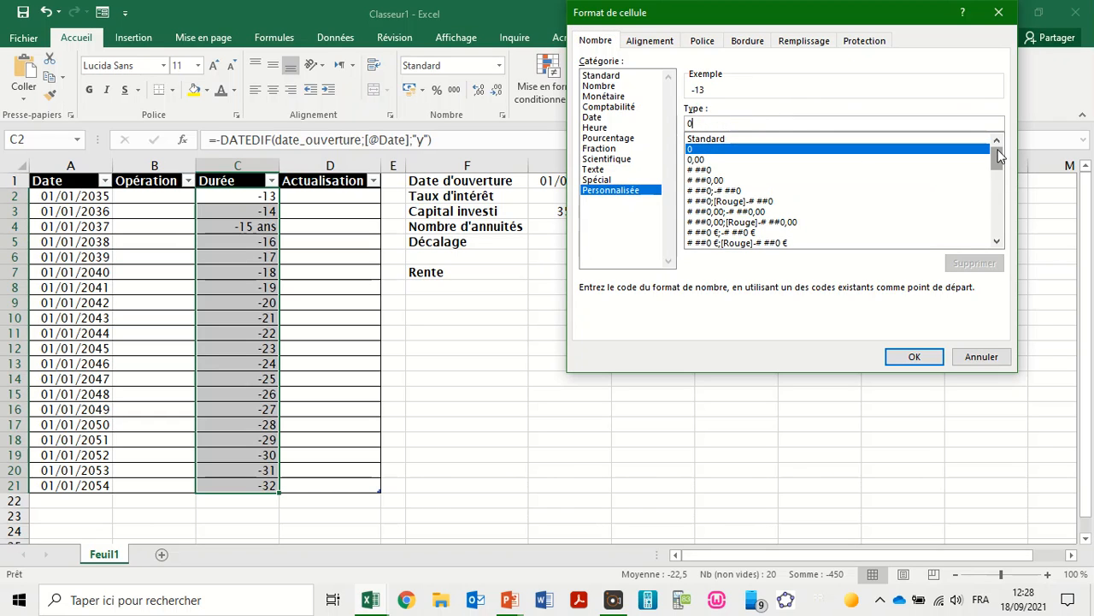
drag(997, 156, 1004, 269)
click(701, 242)
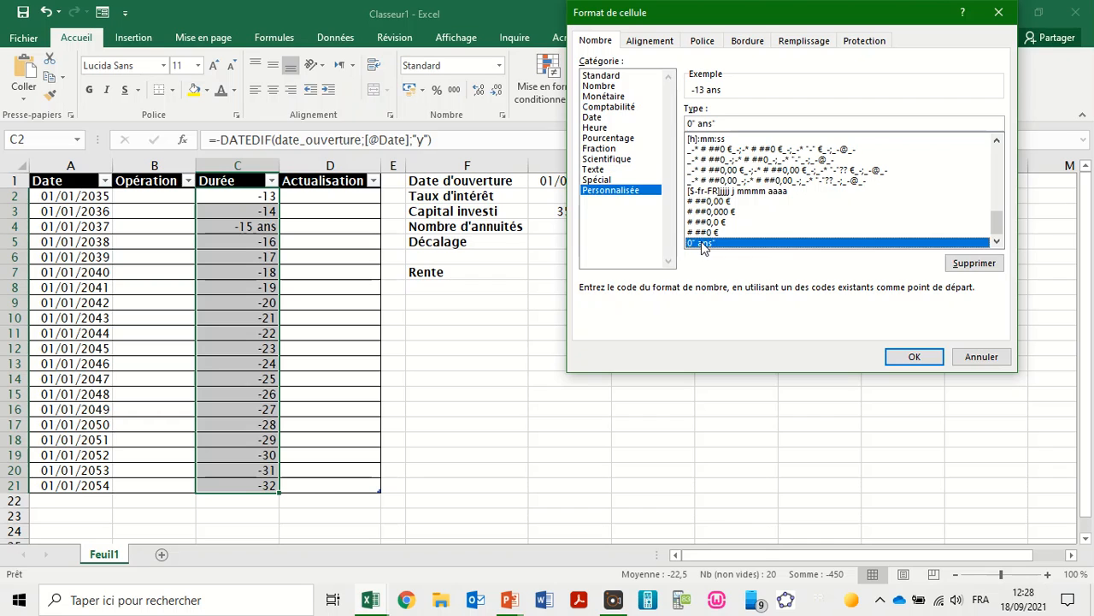
click(911, 357)
Paste the red text box containing the formula for the rente amount below the parameters
click(364, 377)
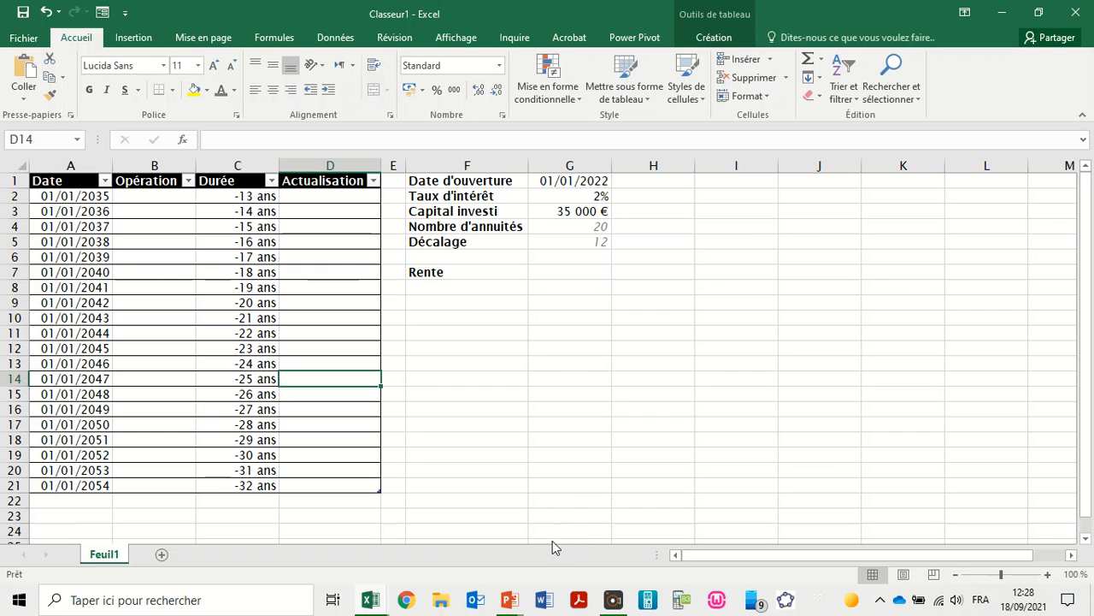
key(ctrl+v)
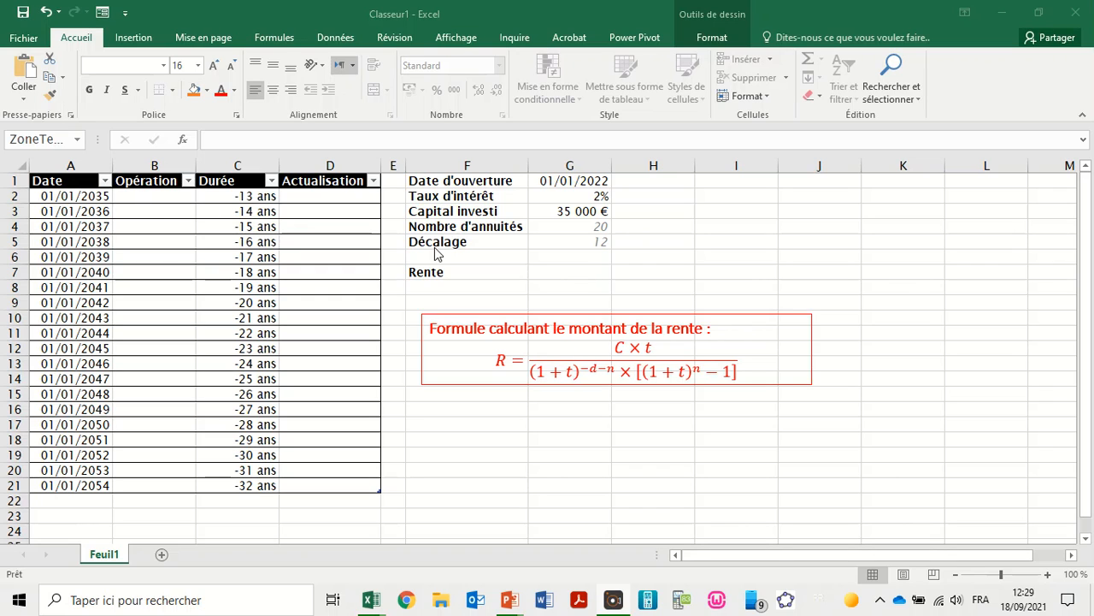
Start the Rente formula in G7 with the numerator and an empty denominator: =(capital*taux)/()
click(595, 271)
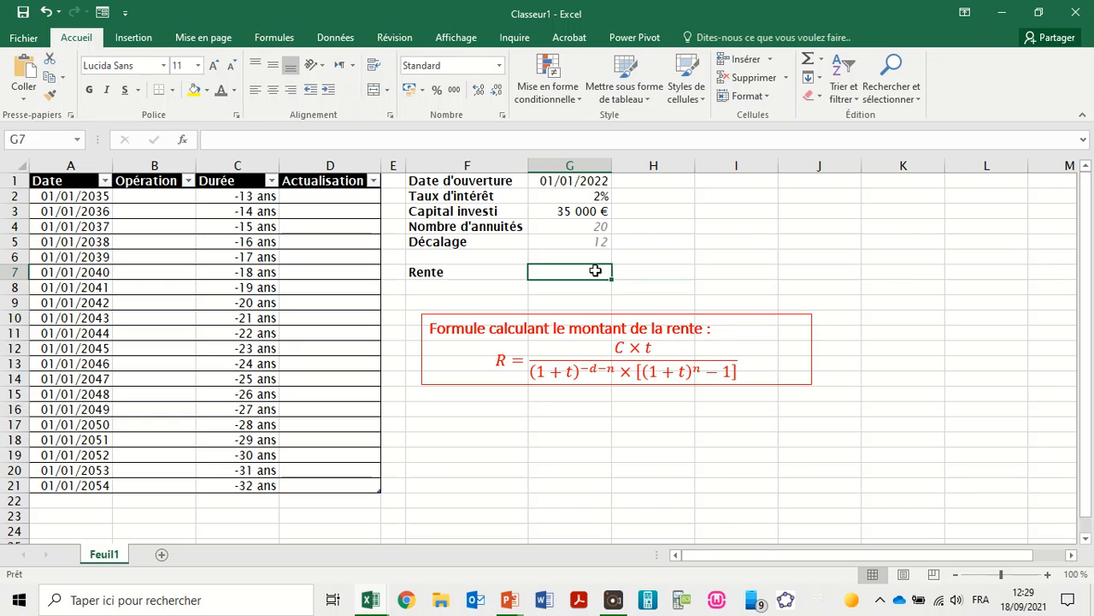
text(=)
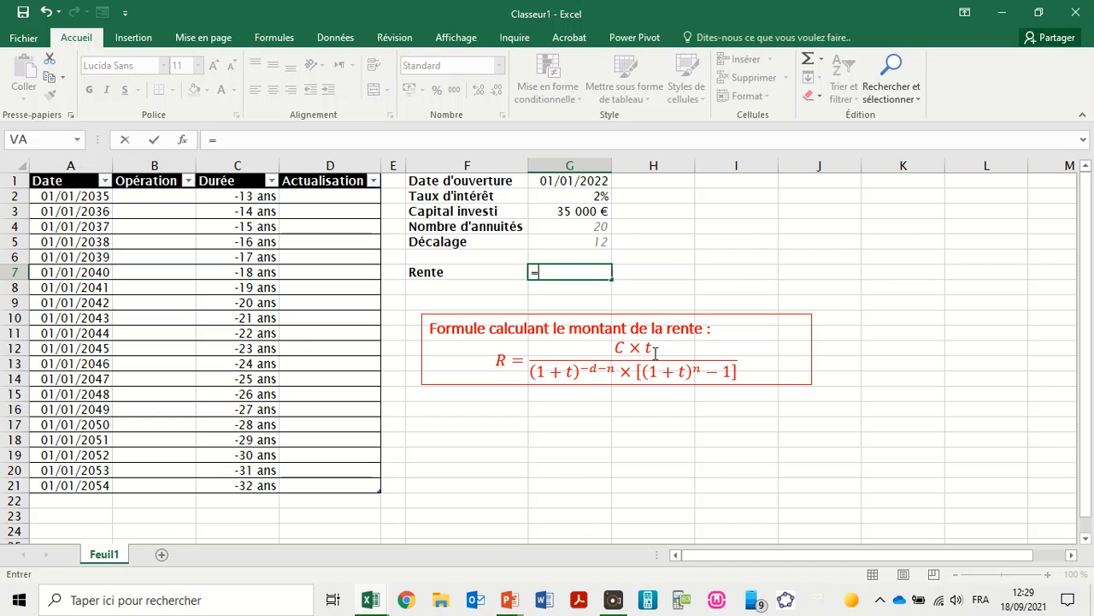
text((ca)
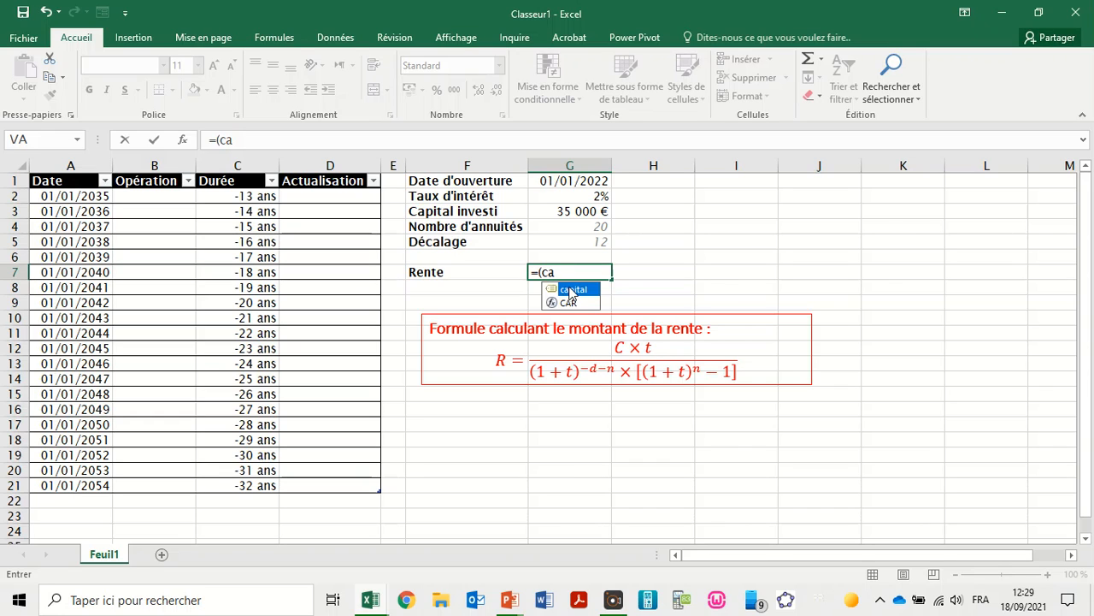
double_click(571, 291)
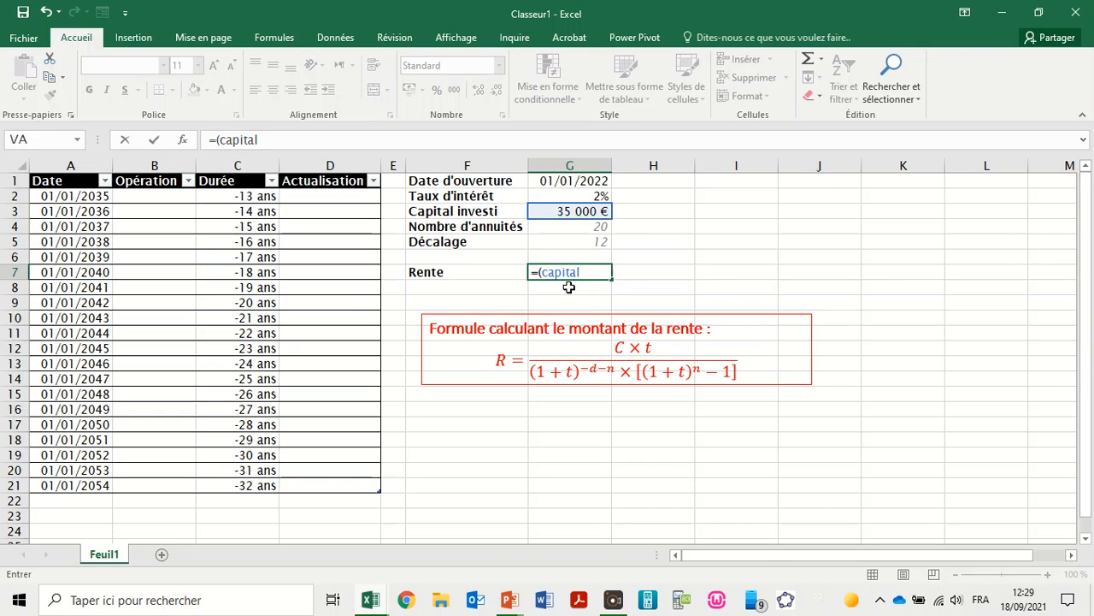
text(*t)
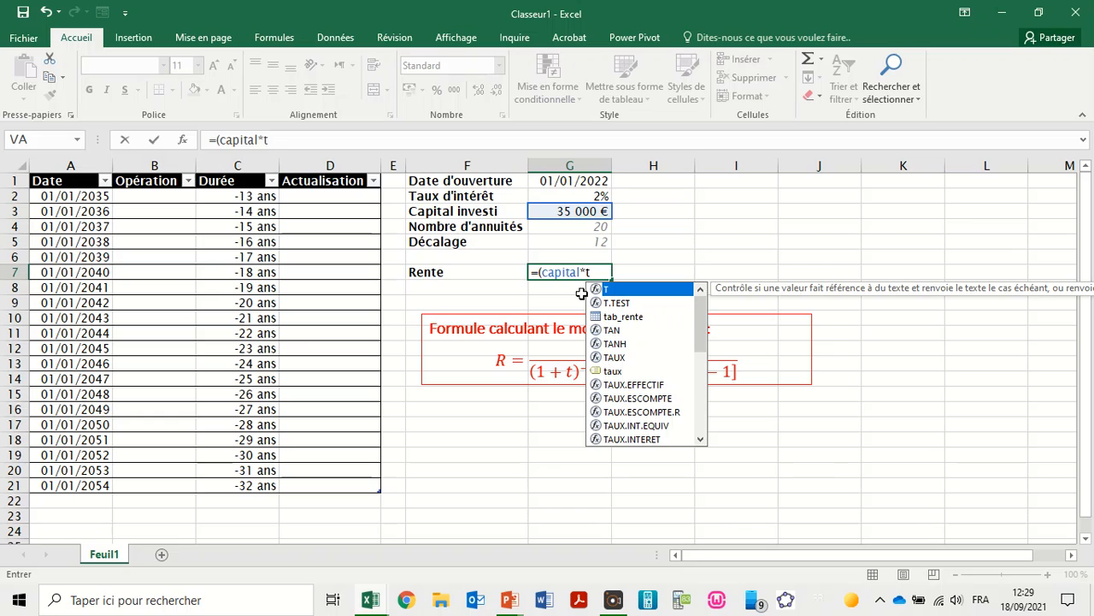
text(a)
double_click(613, 344)
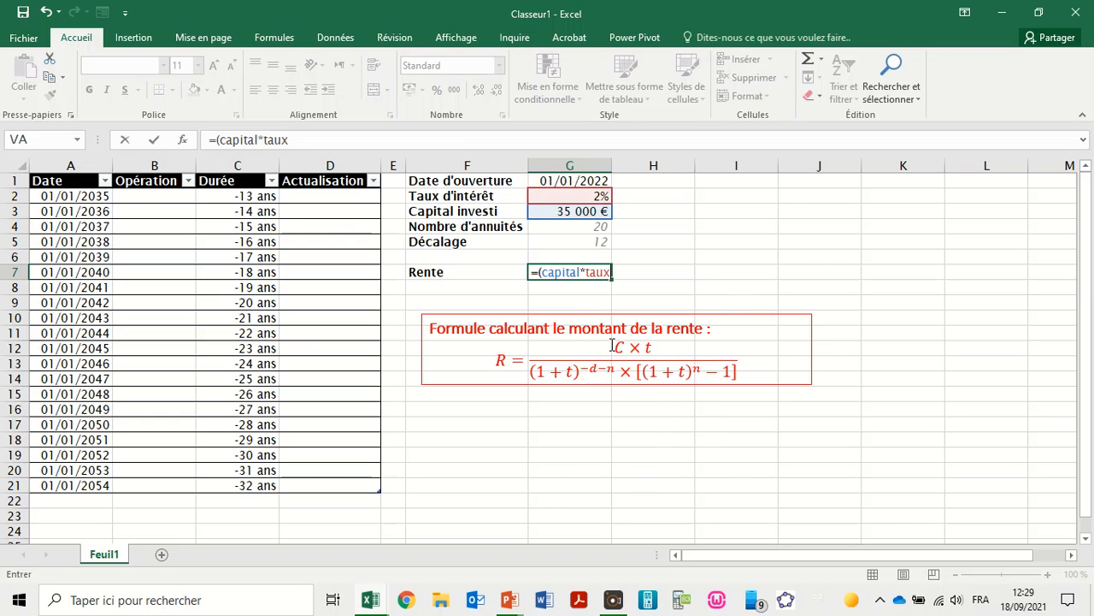
text()/())
Fill the denominator of the Rente formula in G7 with its first factor, (1+taux)^(-decalage-G4), followed by a multiplication sign
click(300, 141)
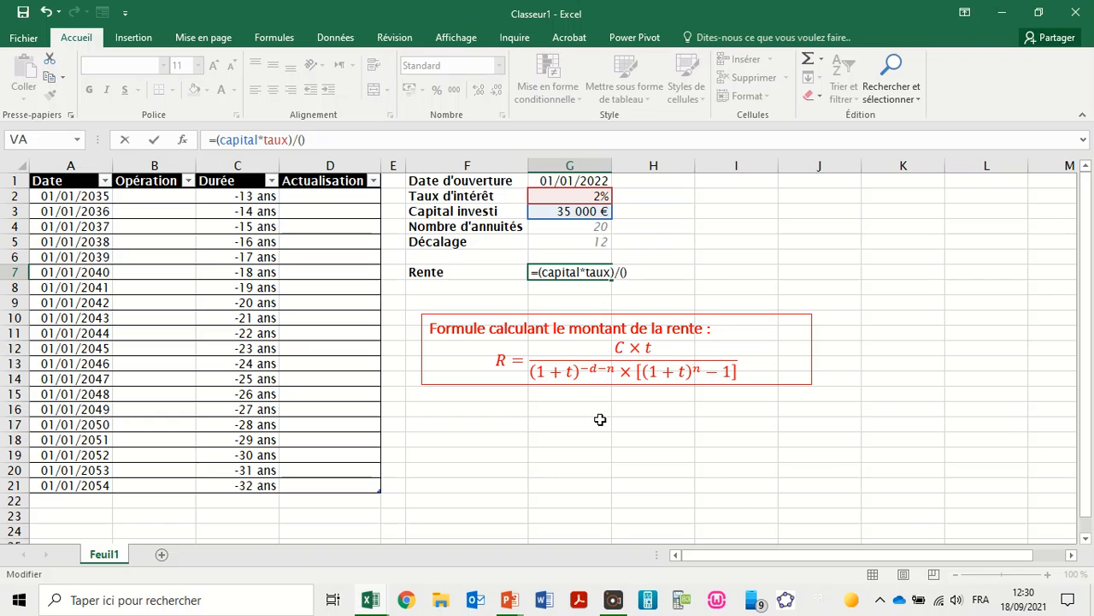
text((1+tau)
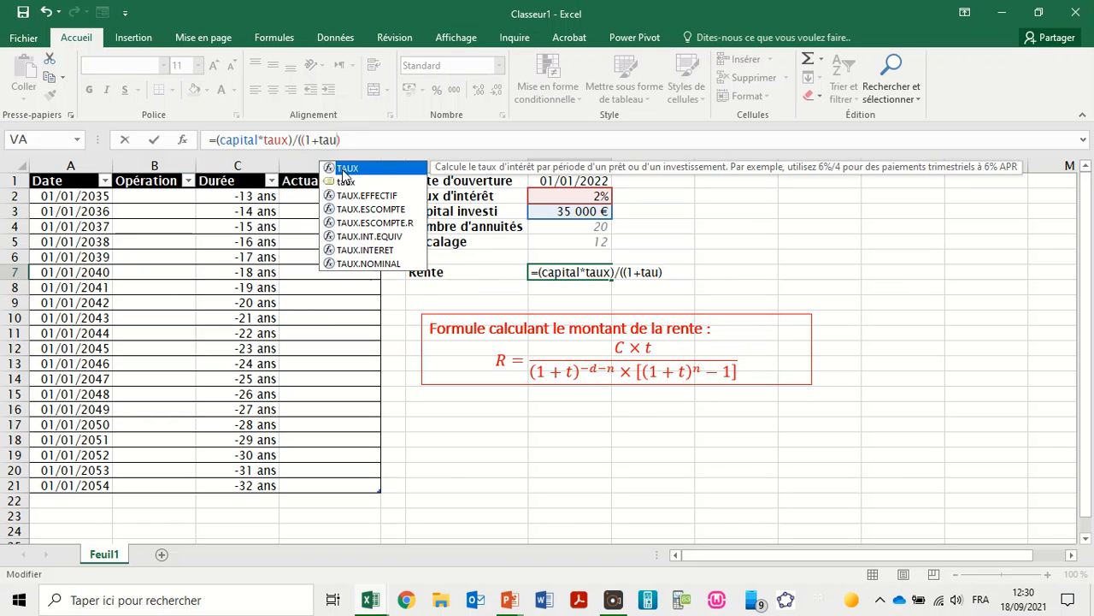
double_click(347, 183)
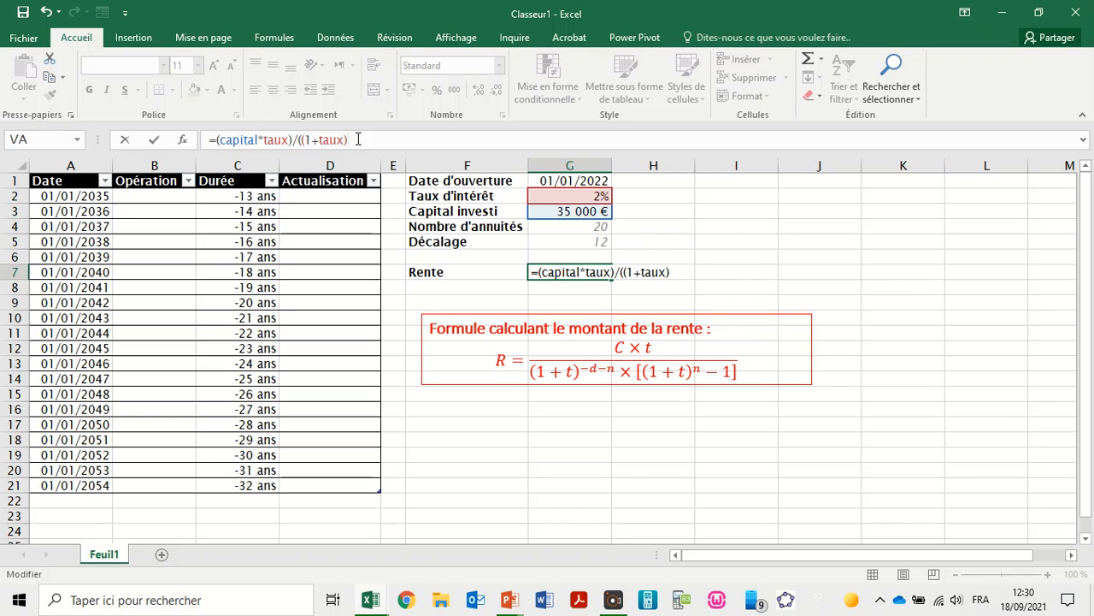
text(^(-de)
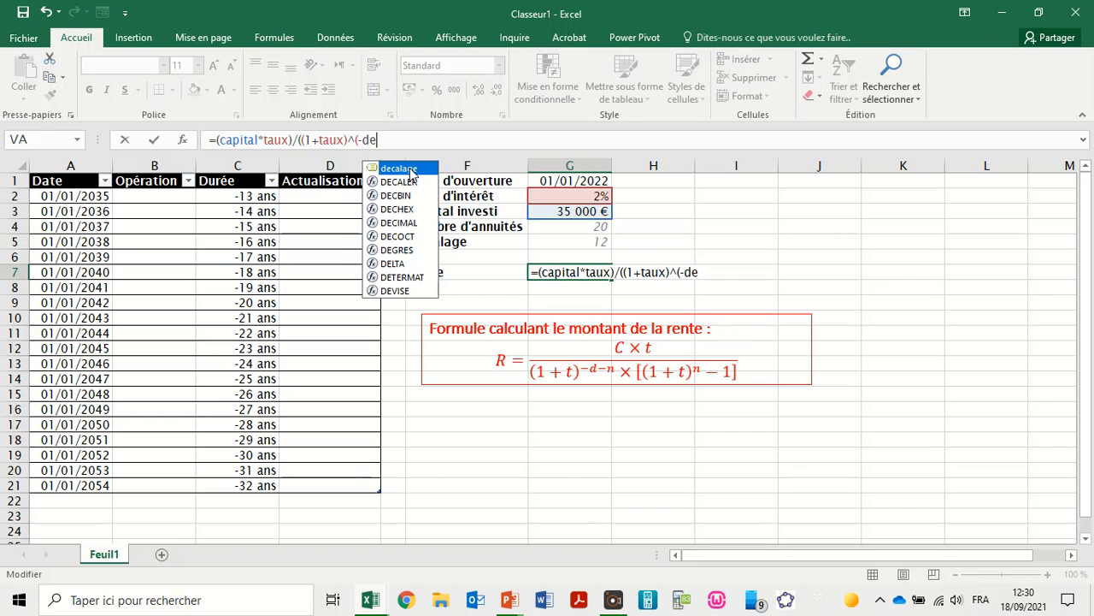
double_click(411, 169)
text(-)
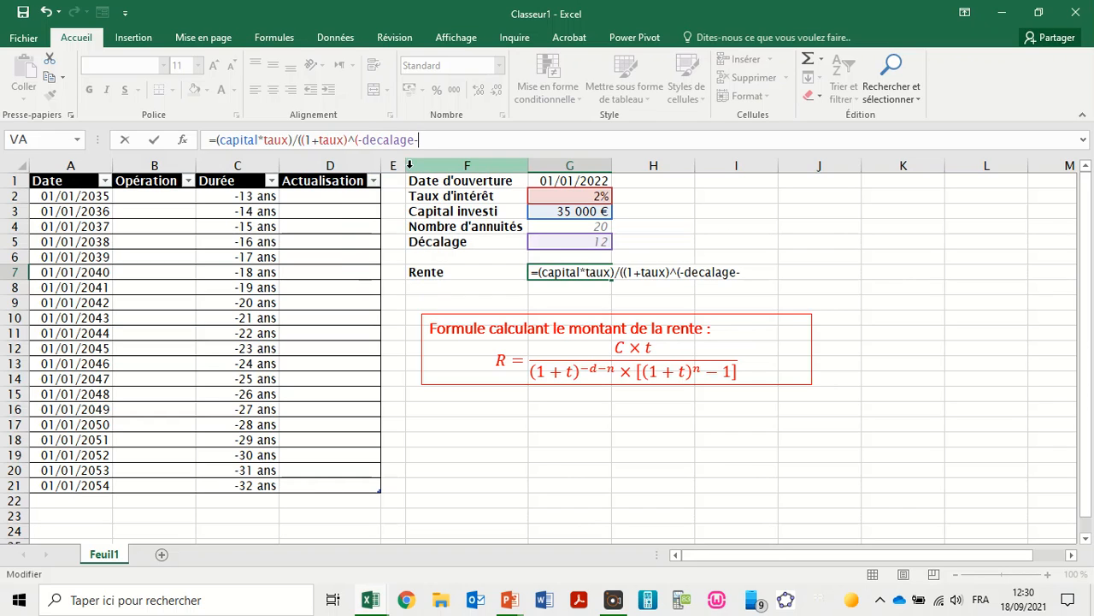
click(578, 226)
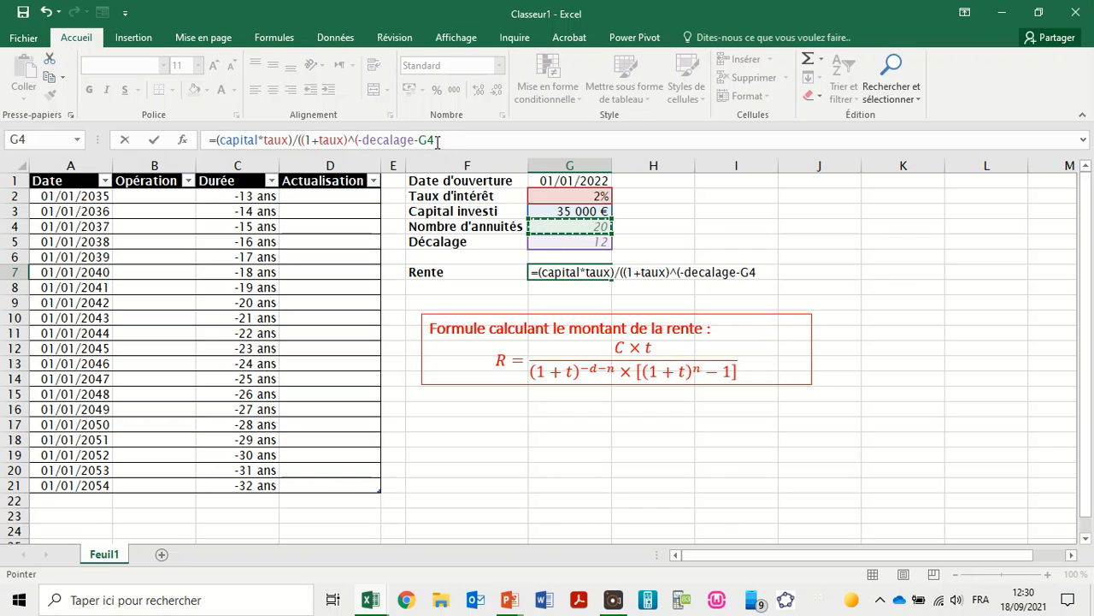
text()*)
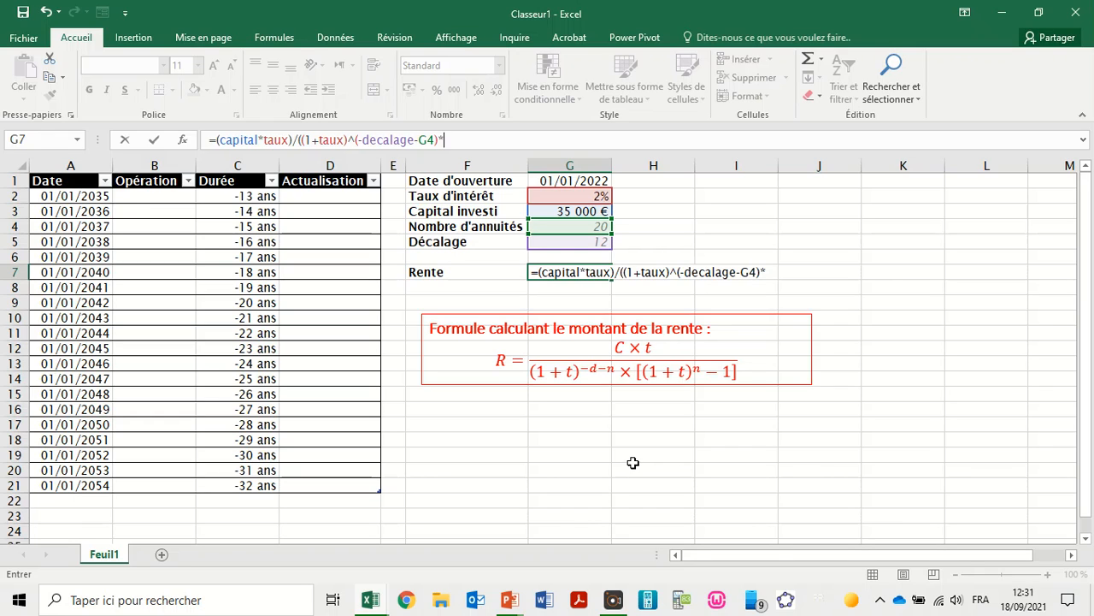
Complete the denominator of the Rente formula with the second factor ((1+taux)^G4-1) and validate the formula
text(((1+ta)
double_click(498, 224)
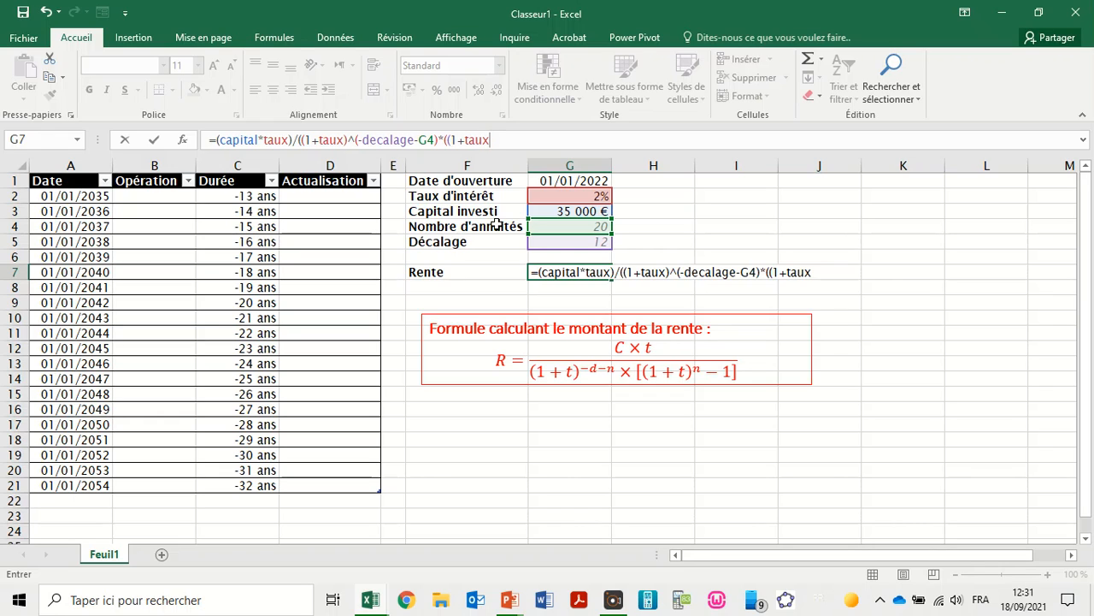
text()^)
click(553, 226)
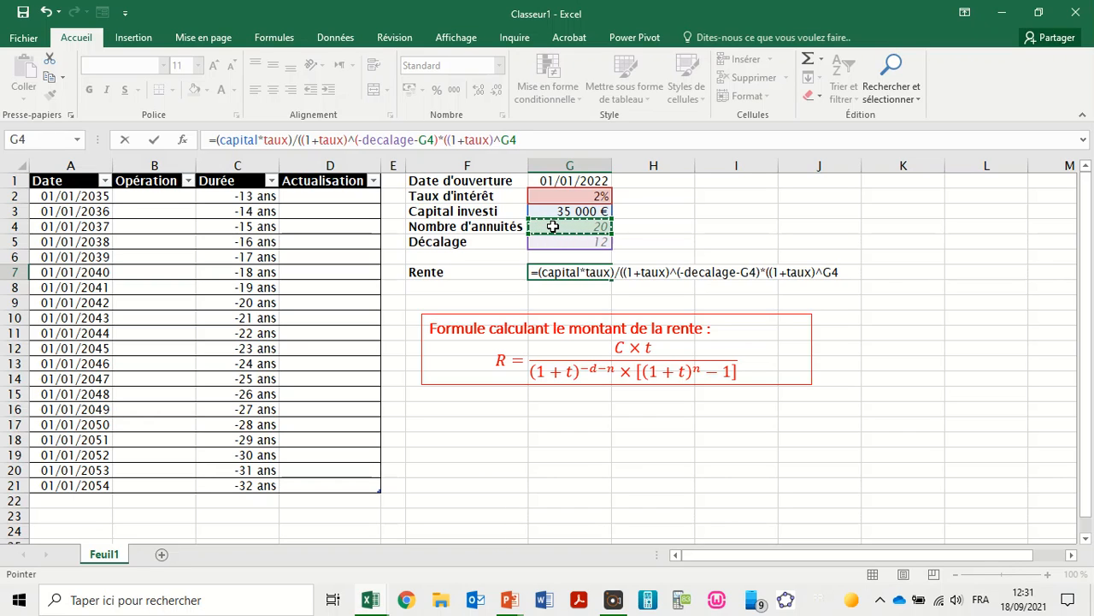
text(-)
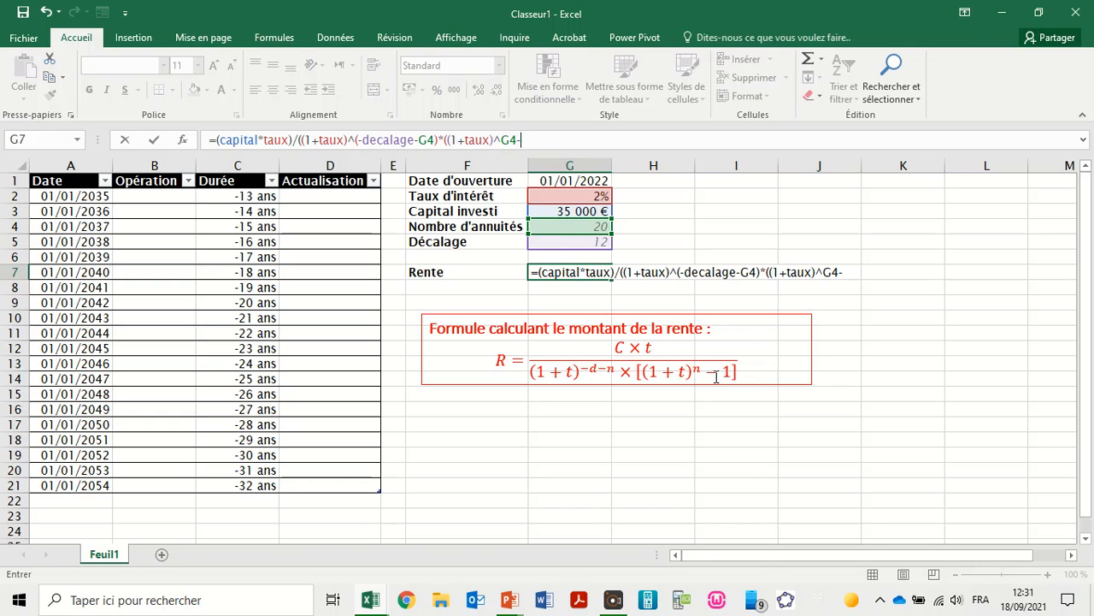
text(1)
click(552, 139)
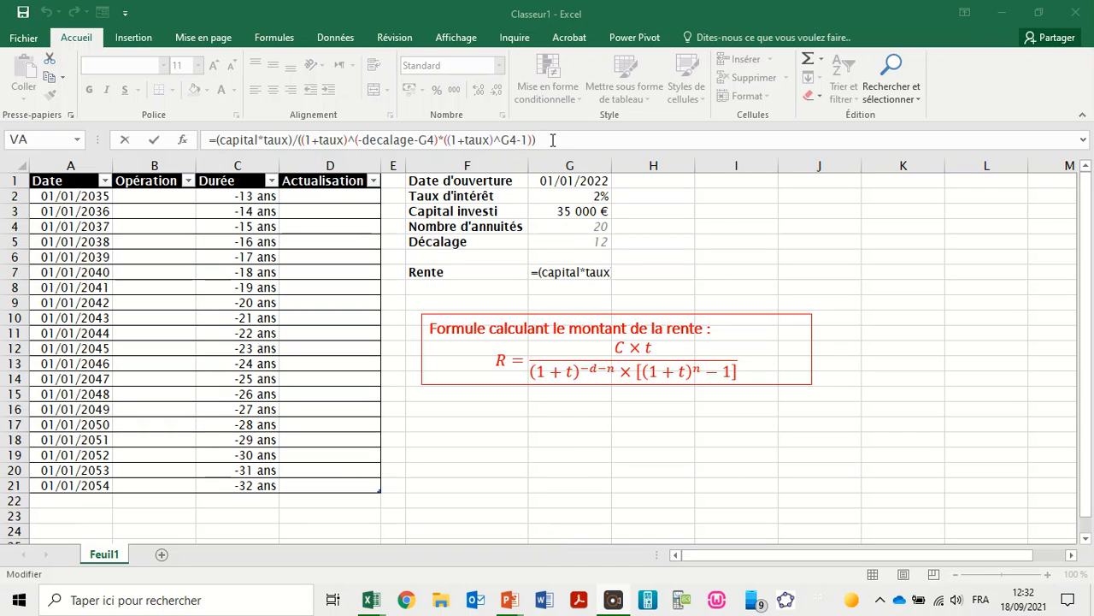
key(Return)
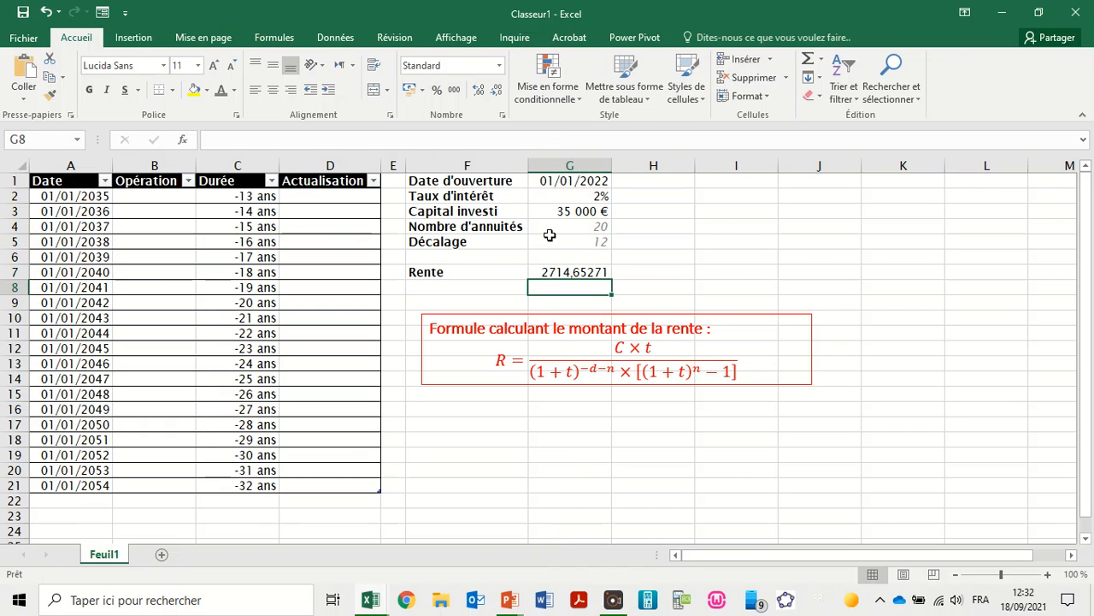
Wrap the whole Rente formula in G7 in the ARRONDI function to round it to 2 decimals
click(590, 272)
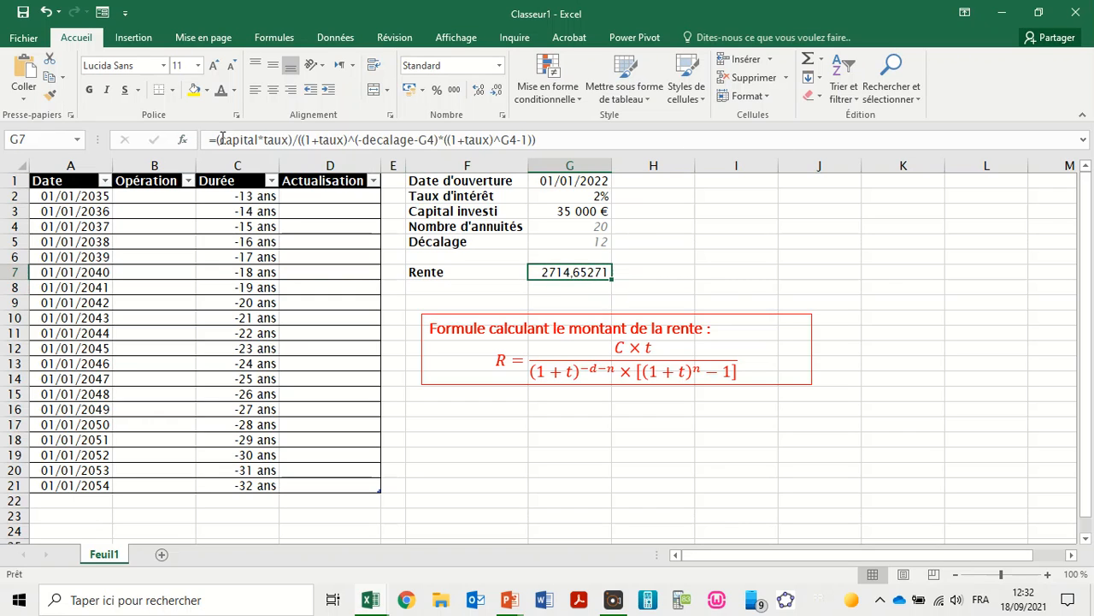
click(219, 139)
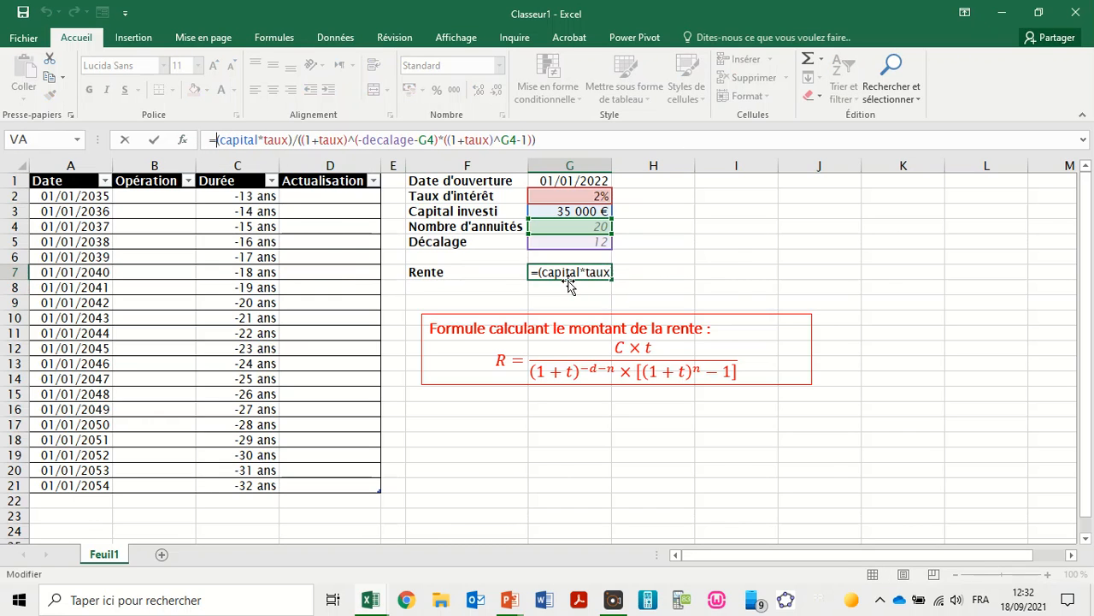
text(ARRONDI)
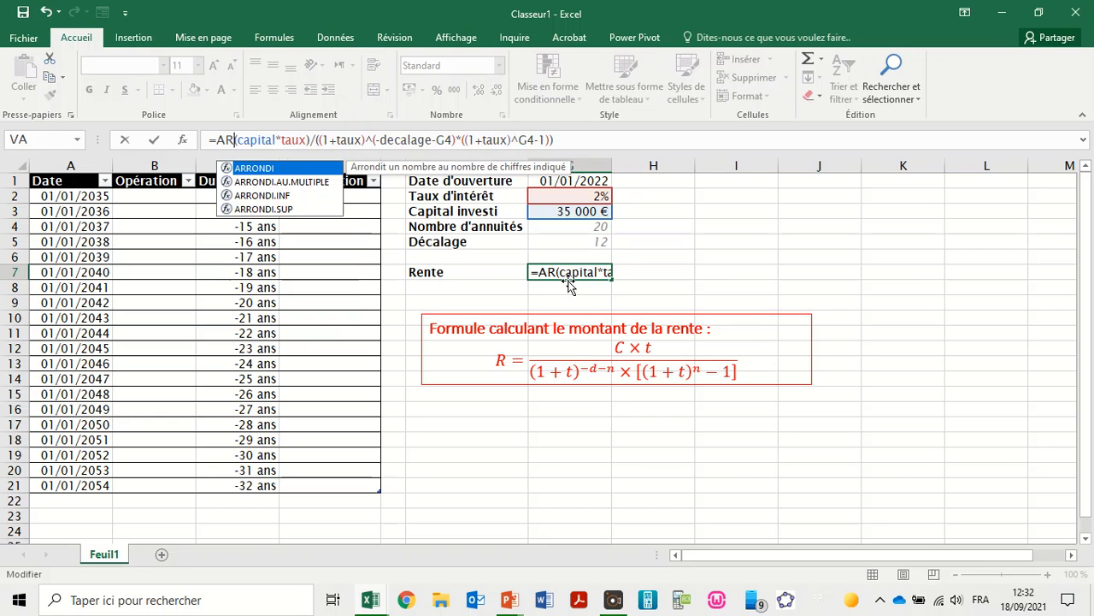
text(()
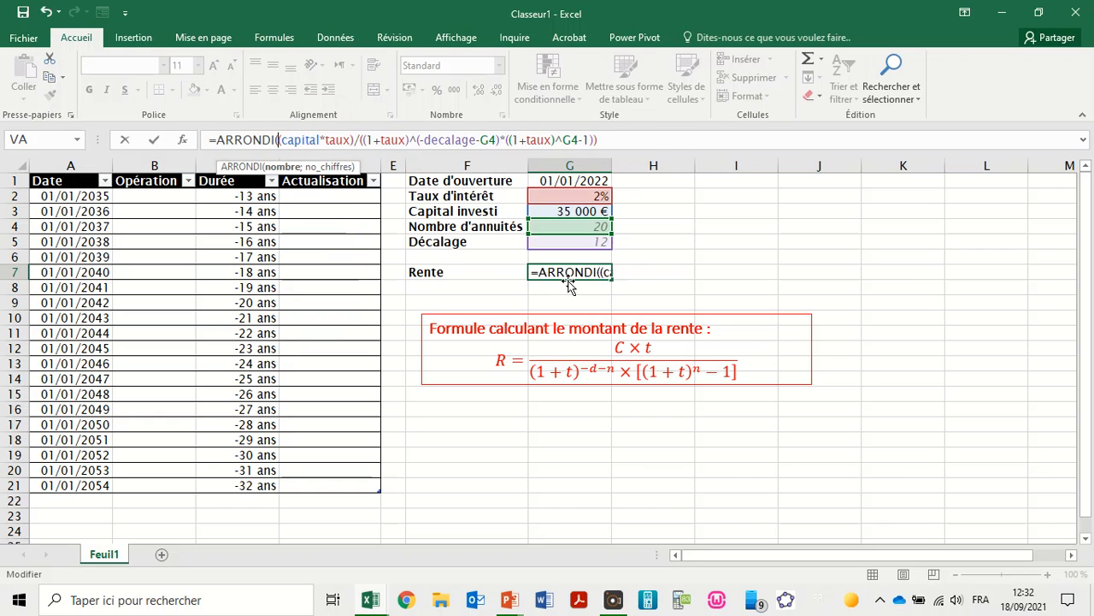
text();2)
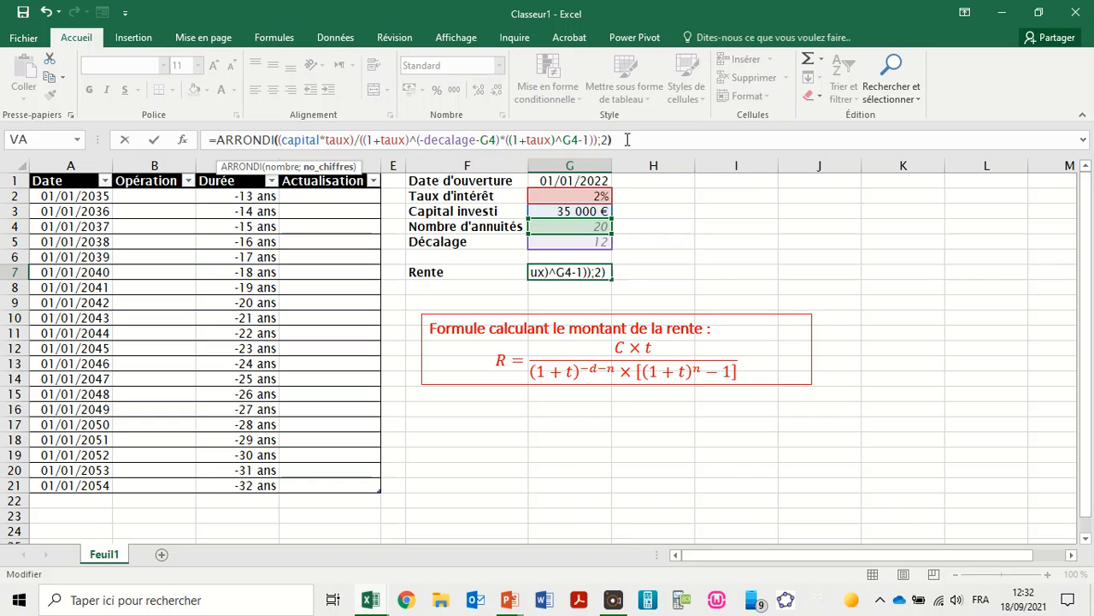
key(Return)
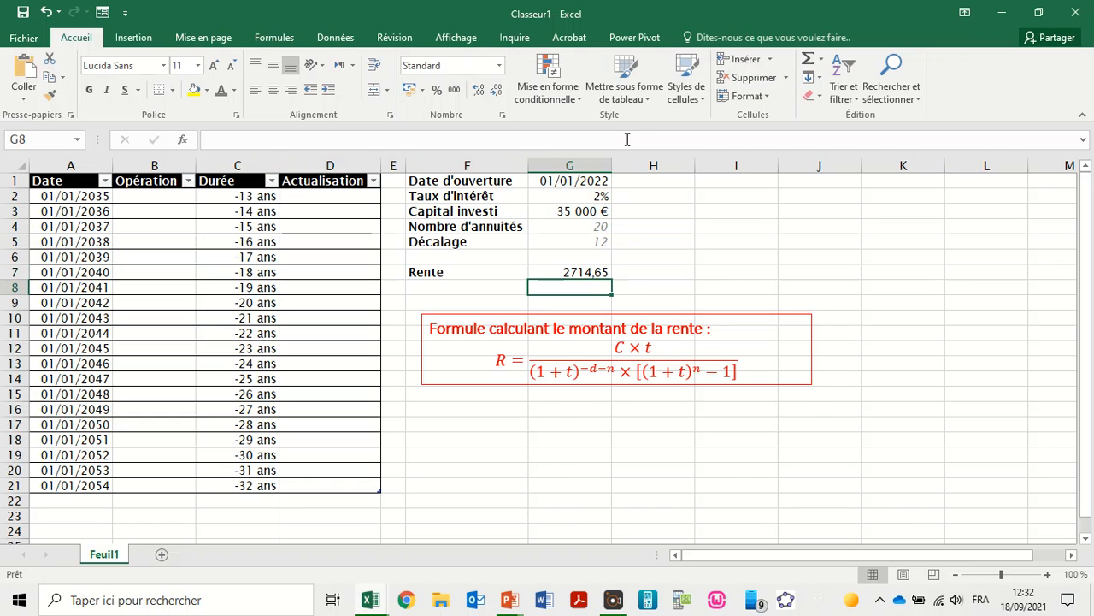
Apply the Monétaire number format to the Rente amount in G7
click(571, 272)
click(500, 66)
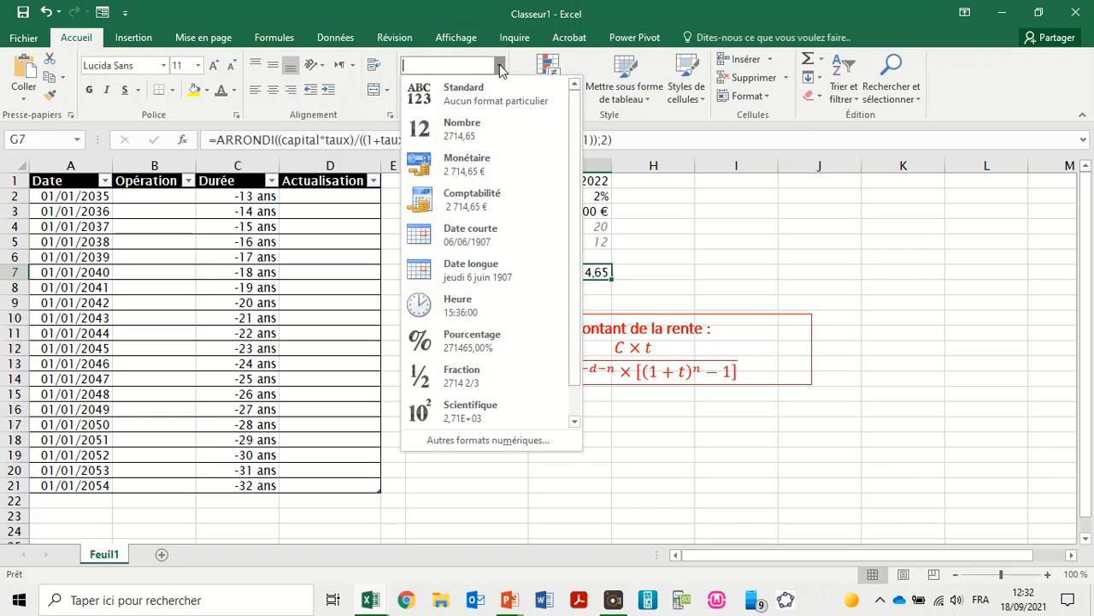
click(463, 171)
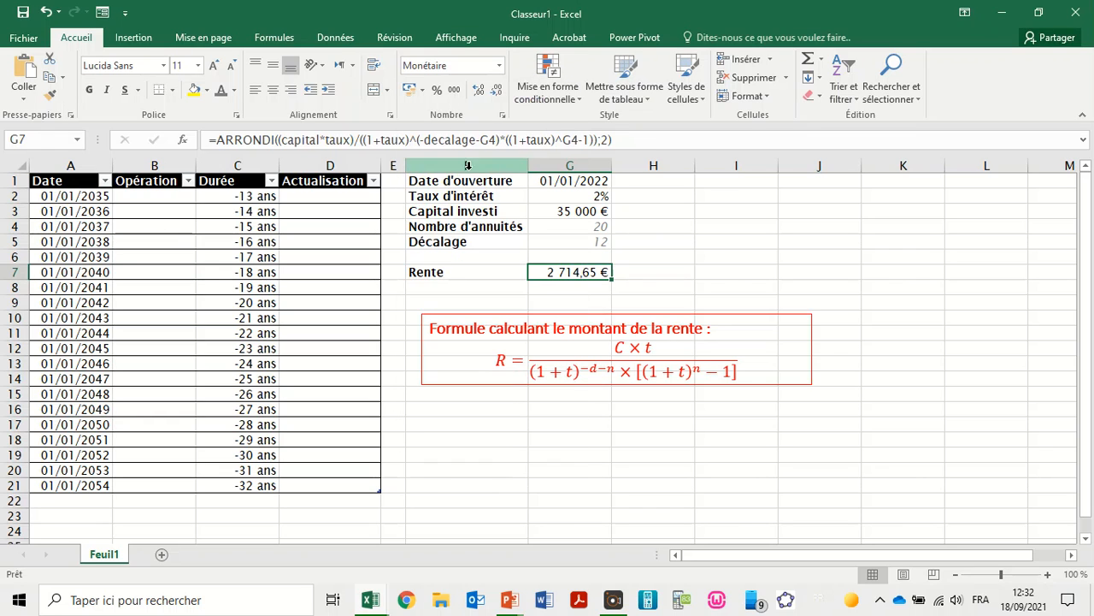
click(730, 255)
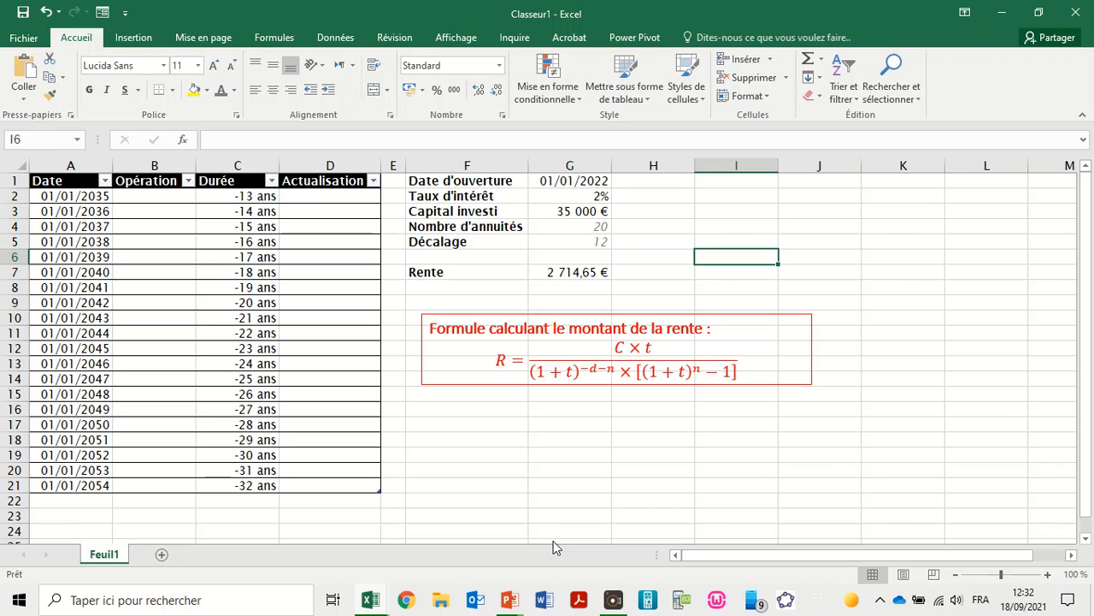
Name the Rente amount cell G7 "rente"
click(554, 271)
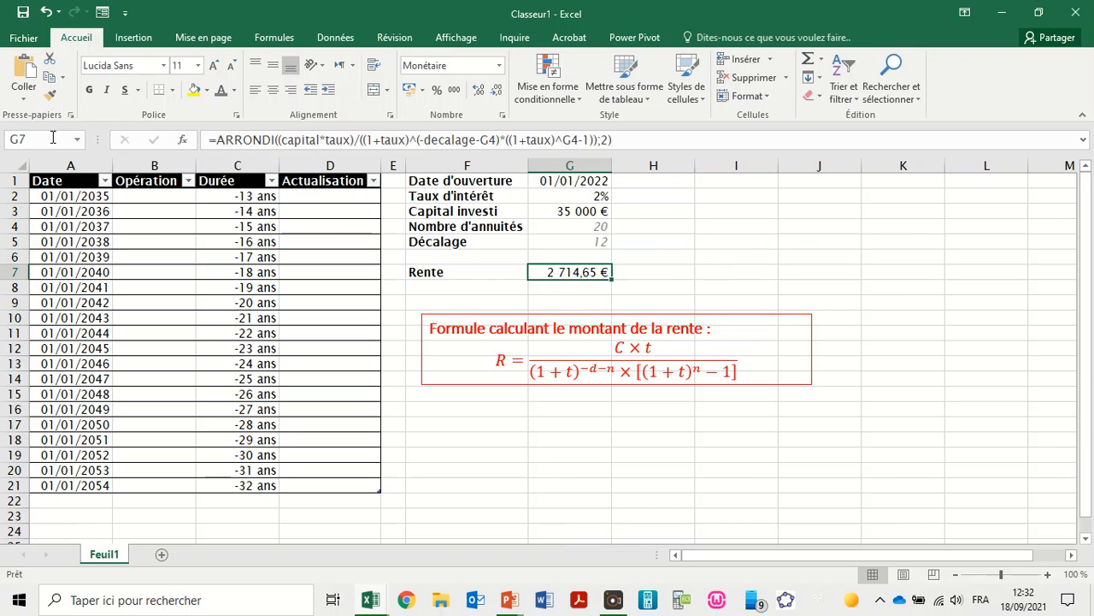
click(49, 138)
text(rente)
key(Return)
Enter =rente in B2 and extend the formula to the whole Opération column of the table
click(155, 198)
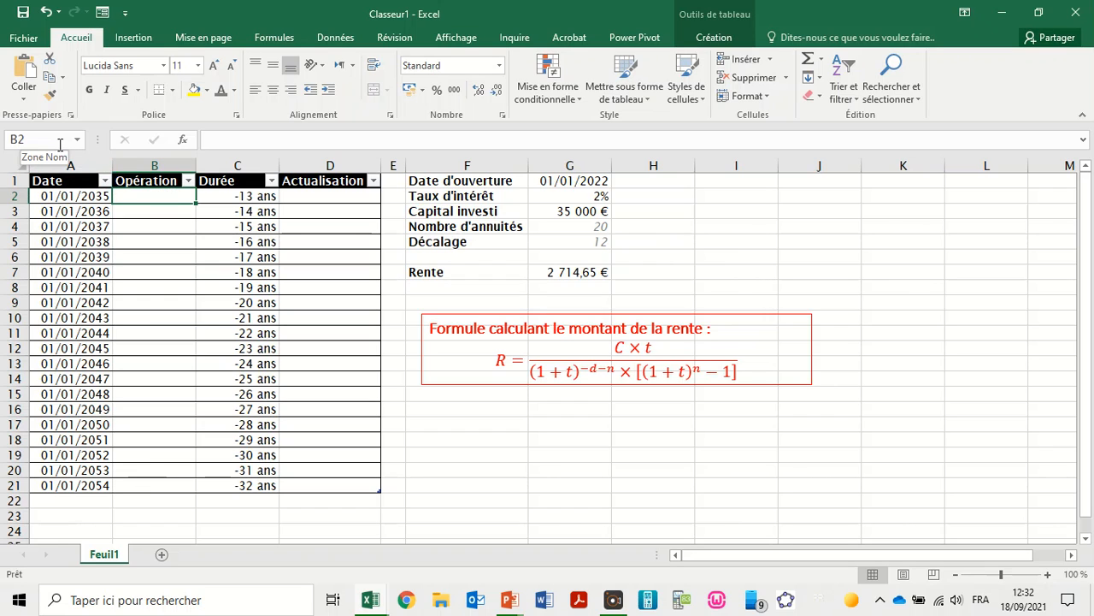
text(=)
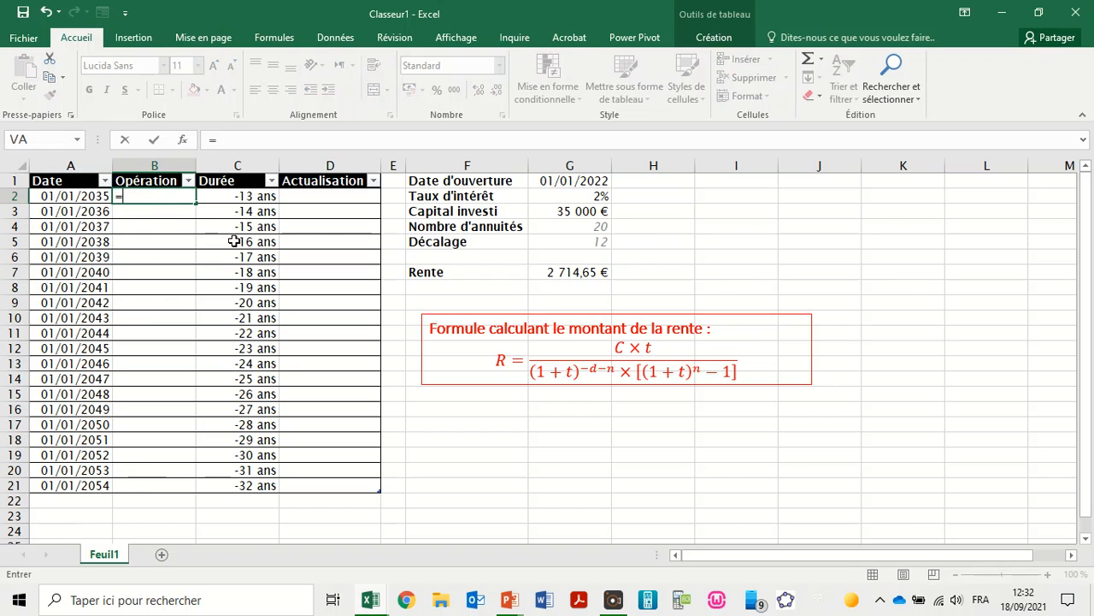
text(ren)
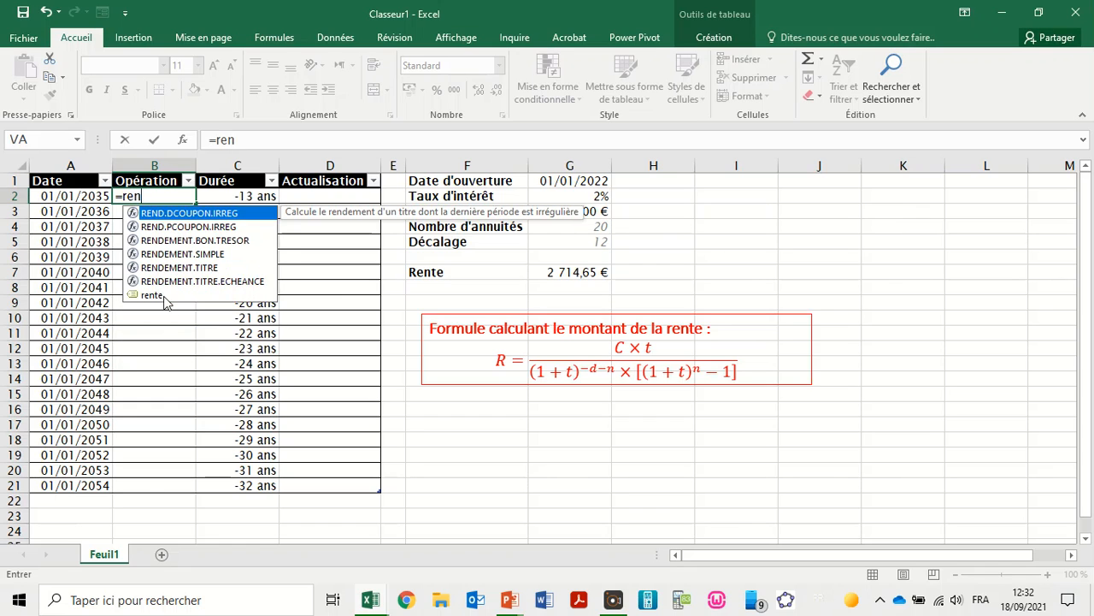
double_click(162, 296)
key(Return)
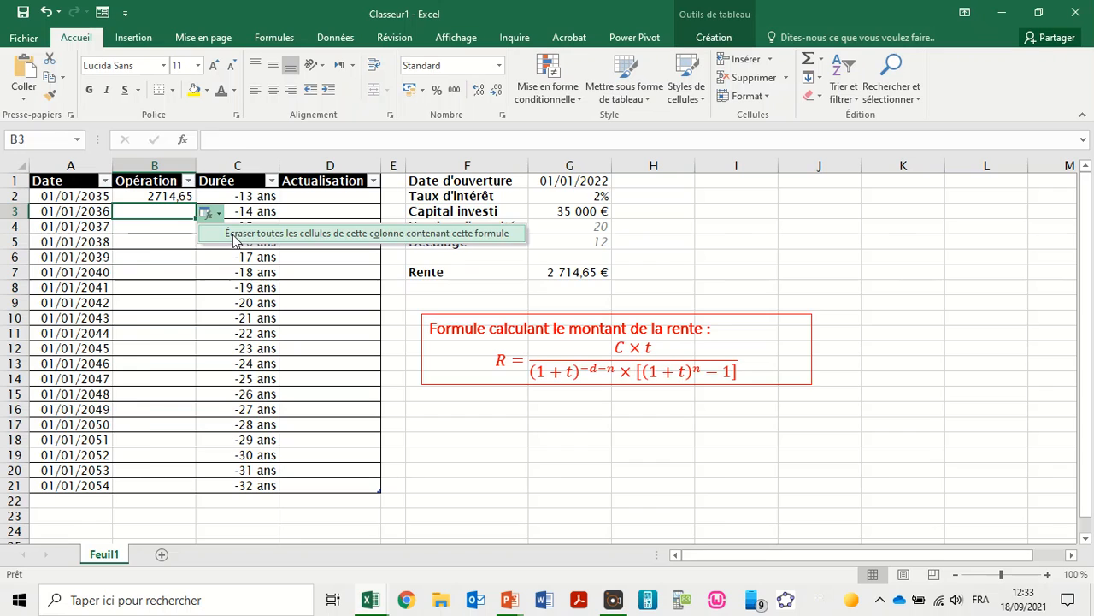
click(231, 232)
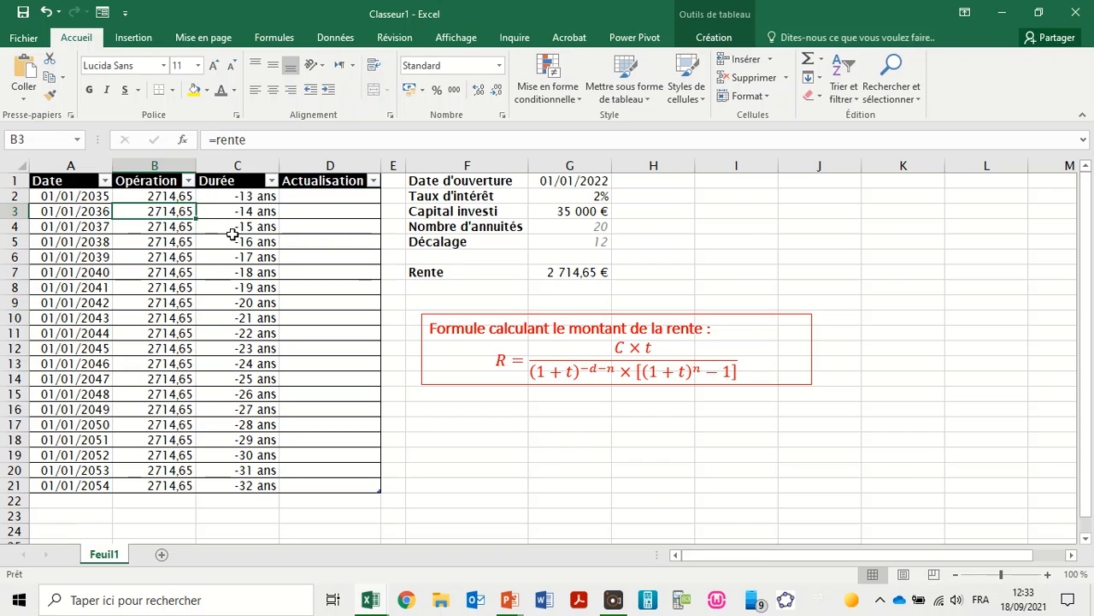
Apply the Monétaire number format to all the Opération values in B2:B21
click(154, 171)
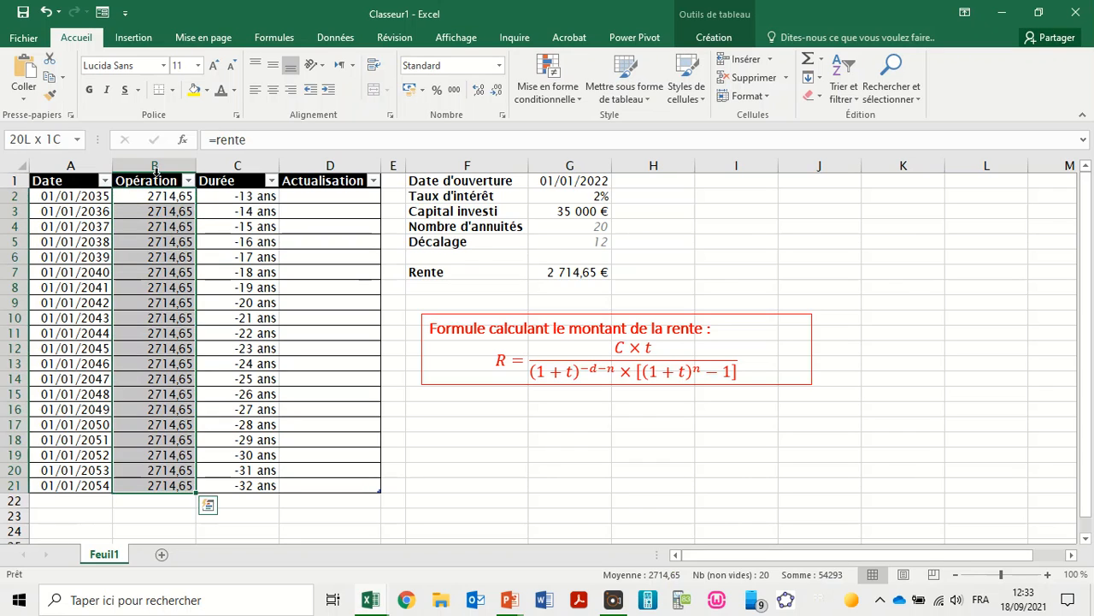
click(499, 70)
click(458, 163)
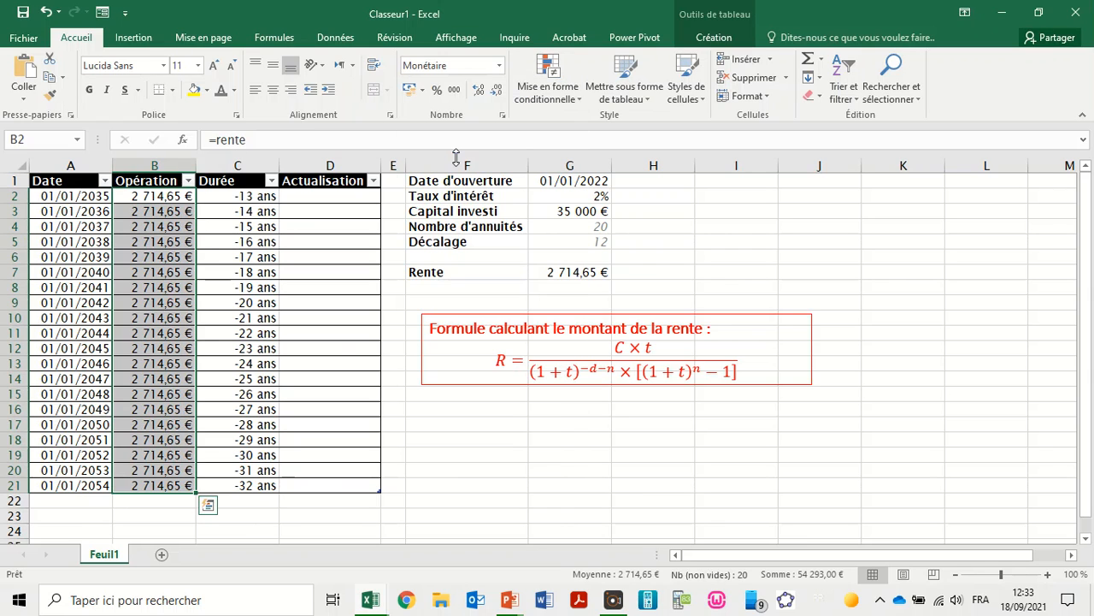
click(353, 336)
click(321, 195)
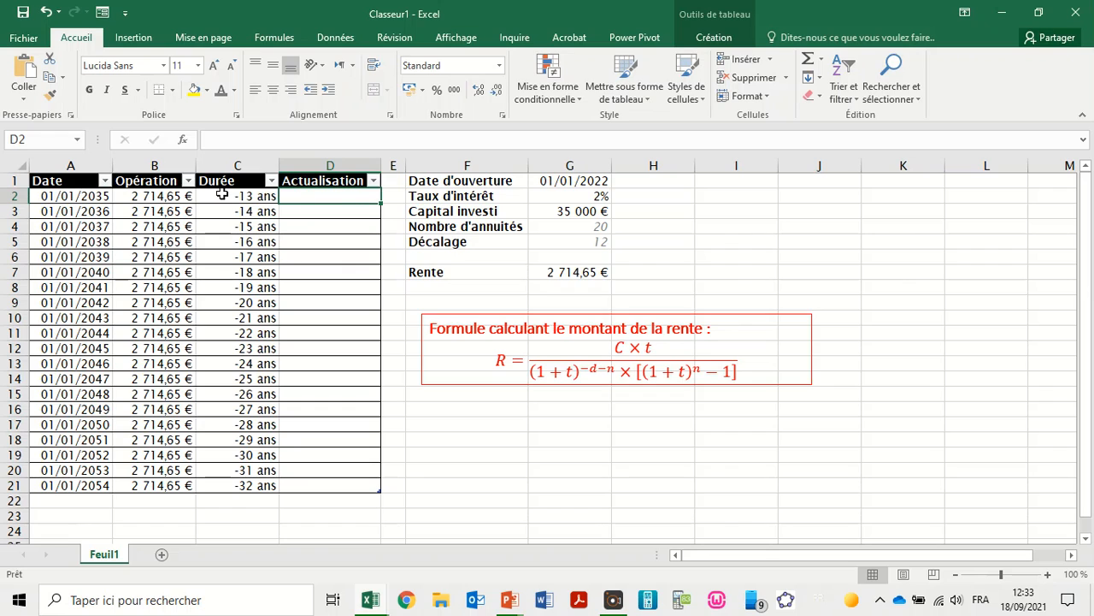
text(=)
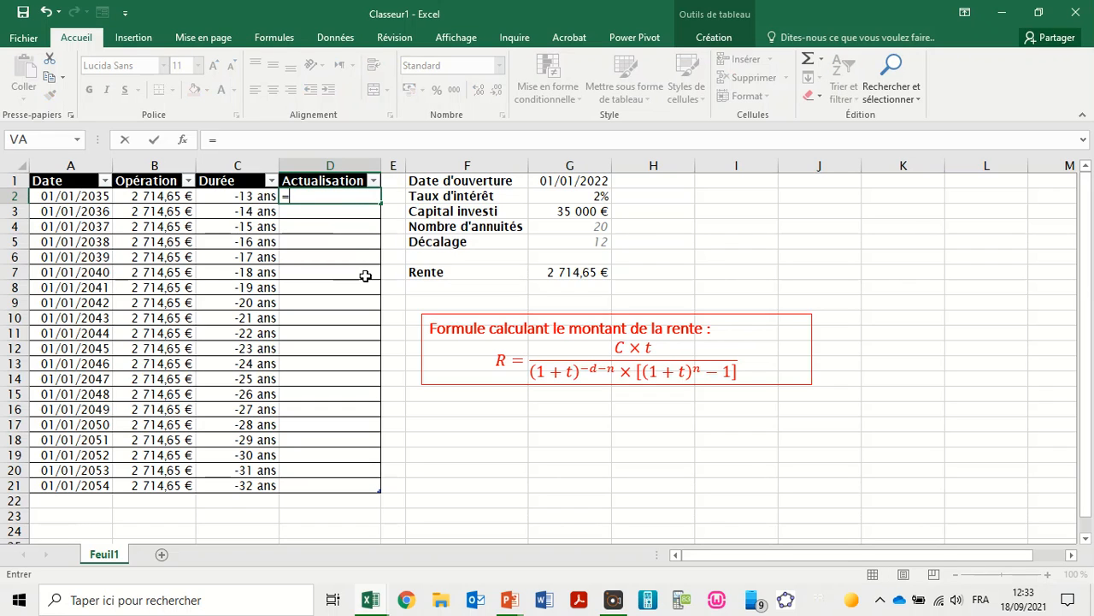
click(147, 195)
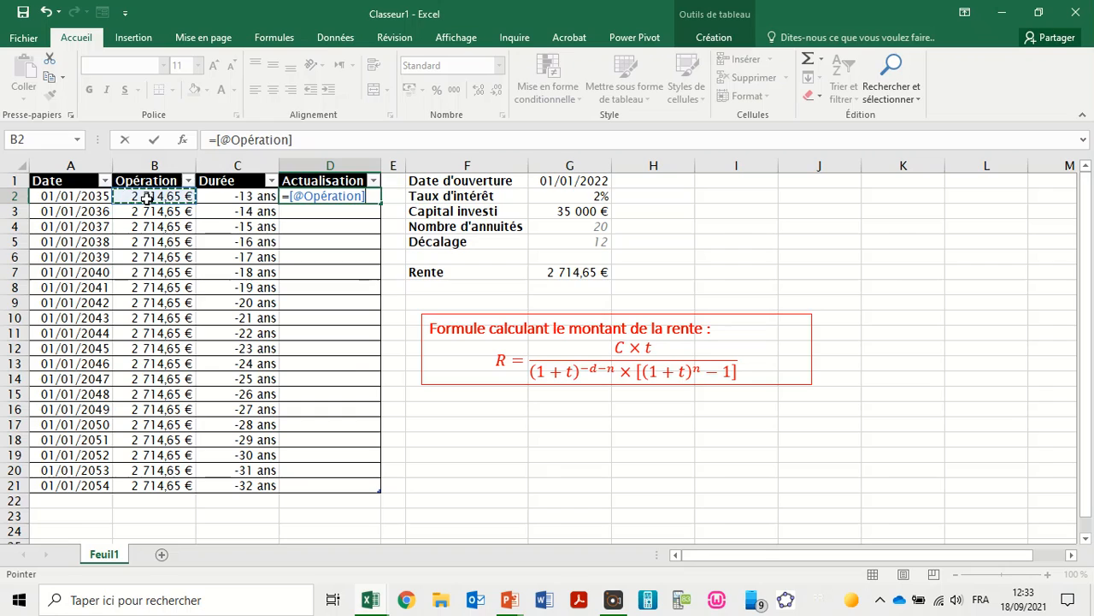
text(*)
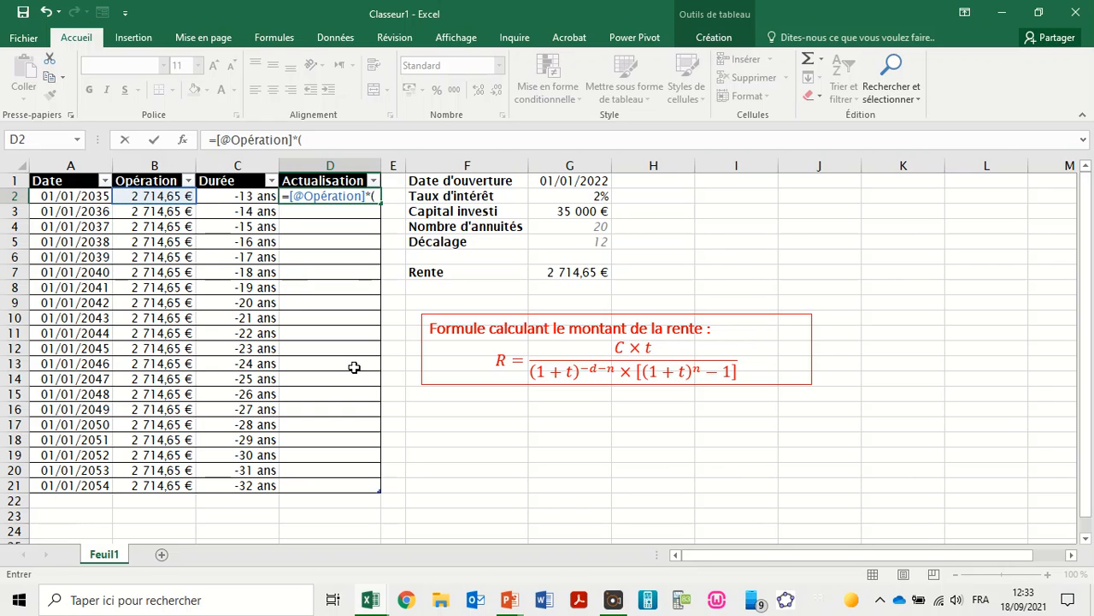
text((1+tau)
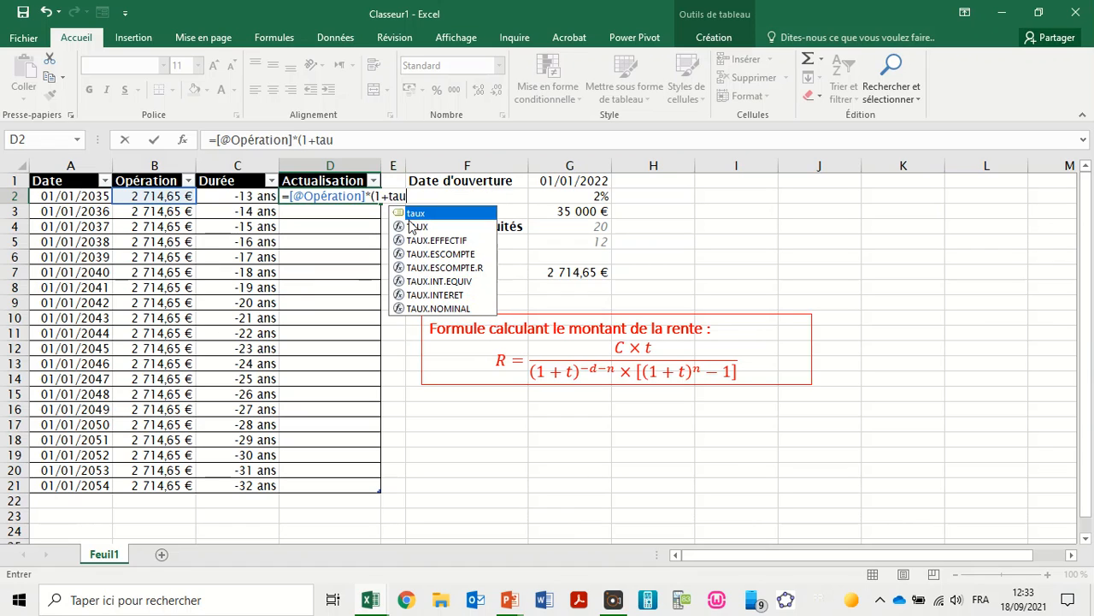
double_click(412, 213)
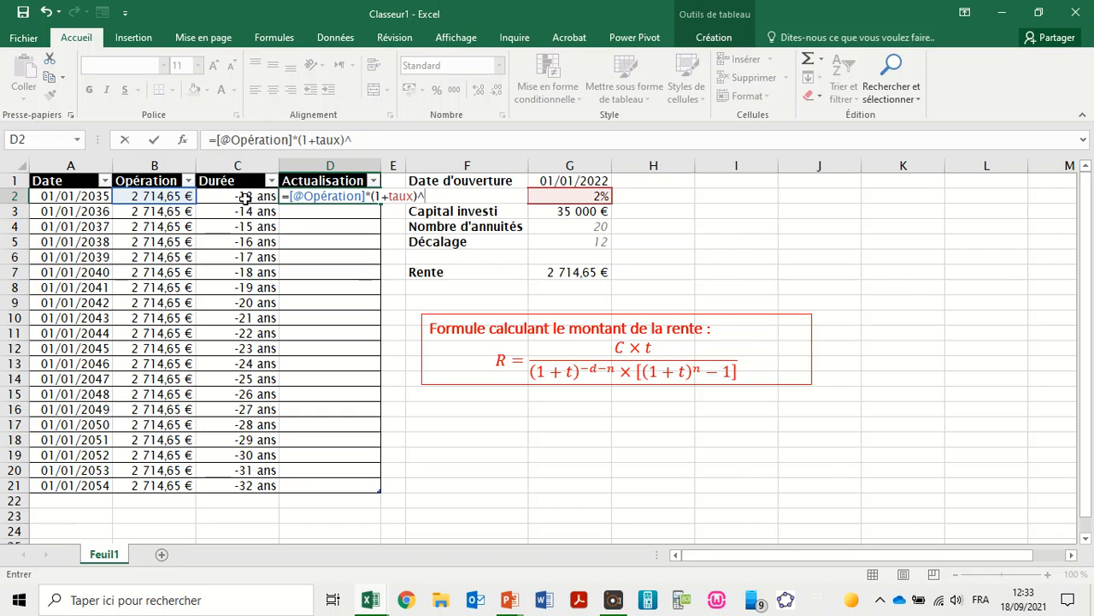
click(244, 196)
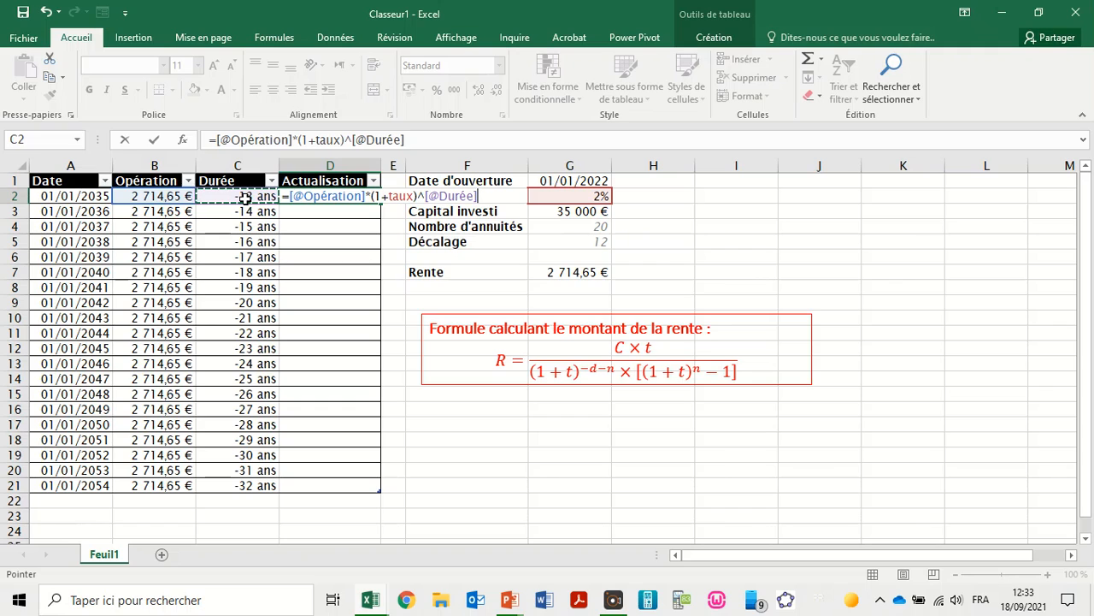
key(Return)
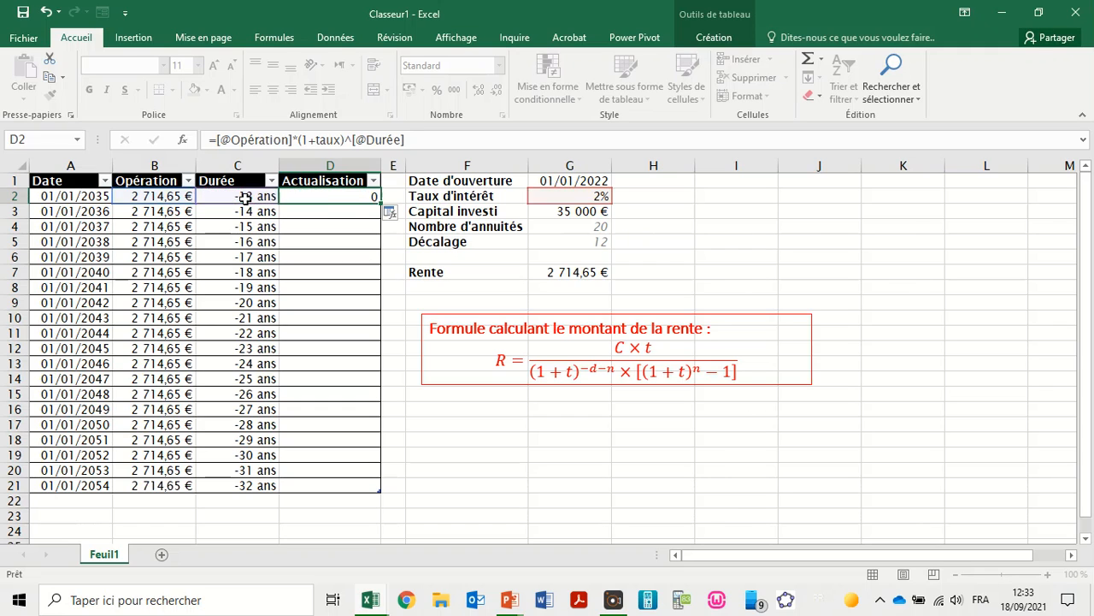
Wrap the Actualisation formula in D2 in ARRONDI, rounding to 2 decimals
click(315, 196)
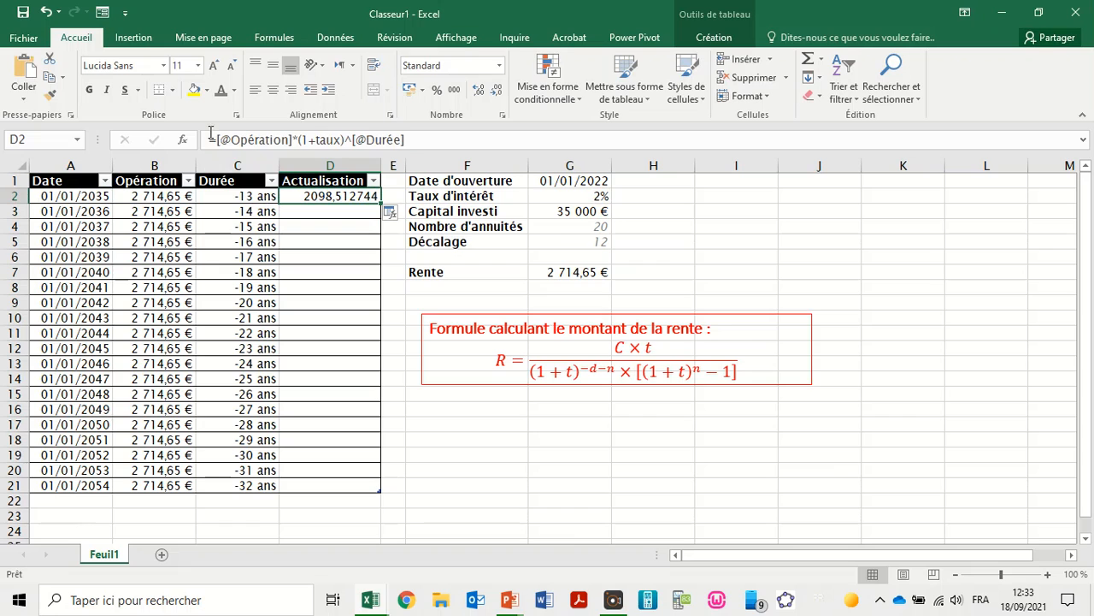
click(216, 141)
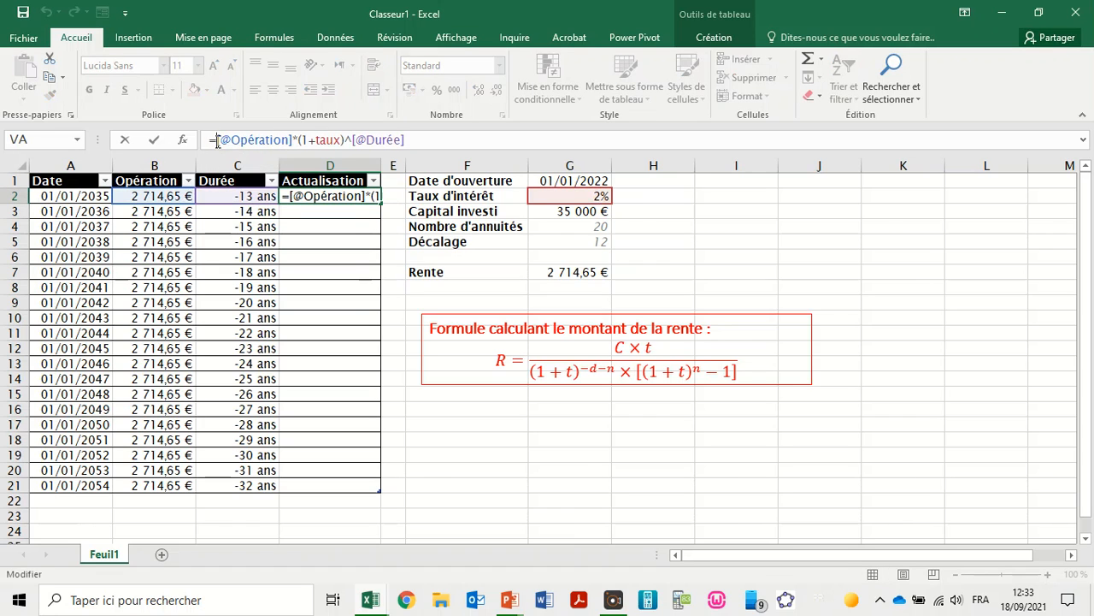
text(ARRONDI()
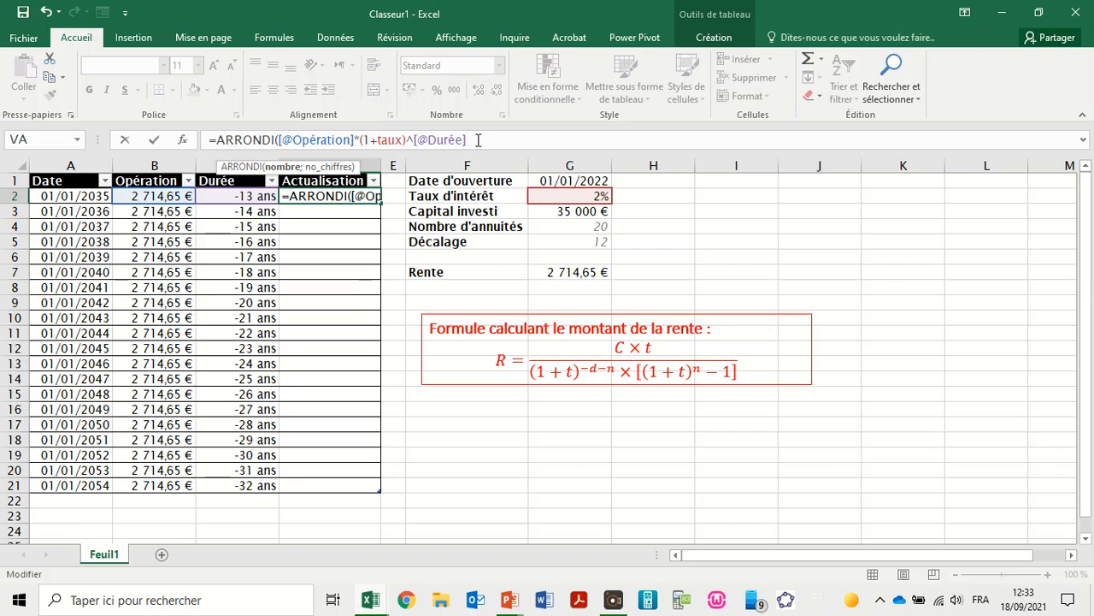
click(479, 140)
text(;2)
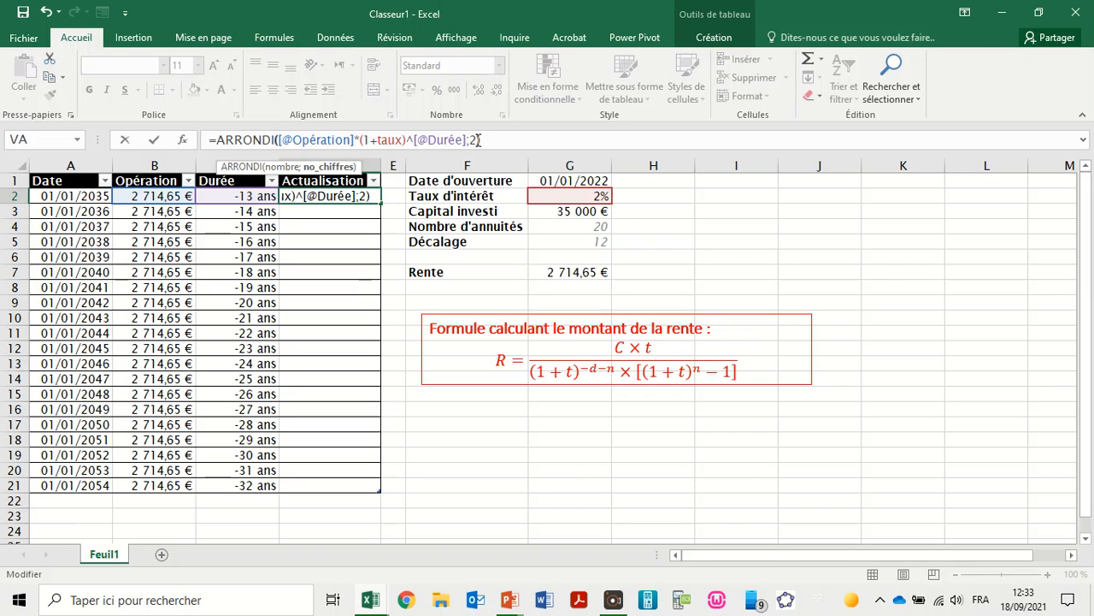
text())
key(Return)
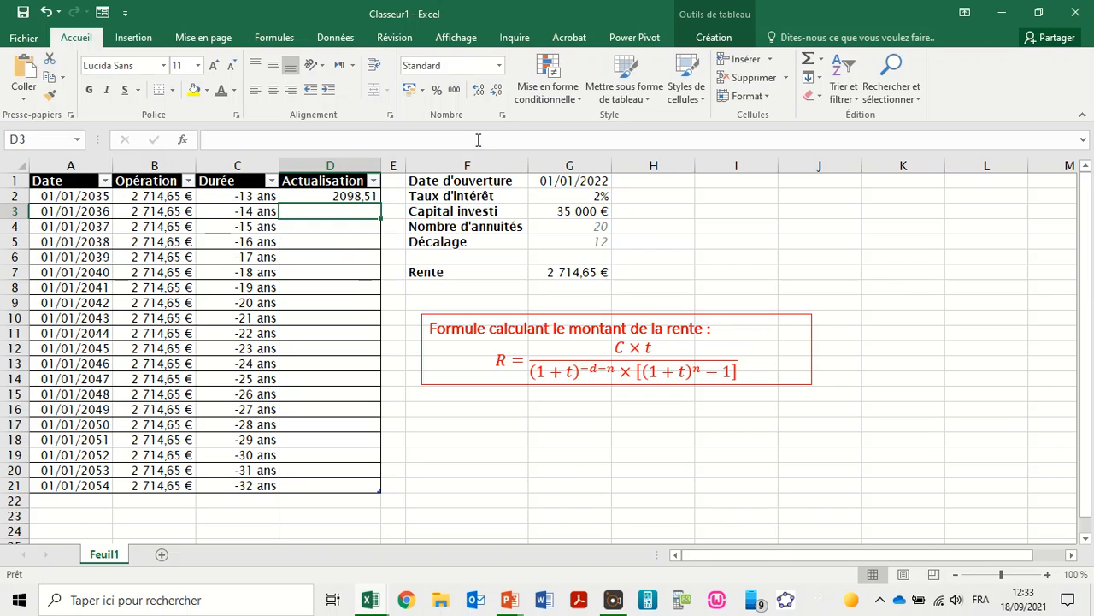
Re-enter the rounded formula in D2 and overwrite the whole Actualisation column with it
click(358, 196)
click(492, 138)
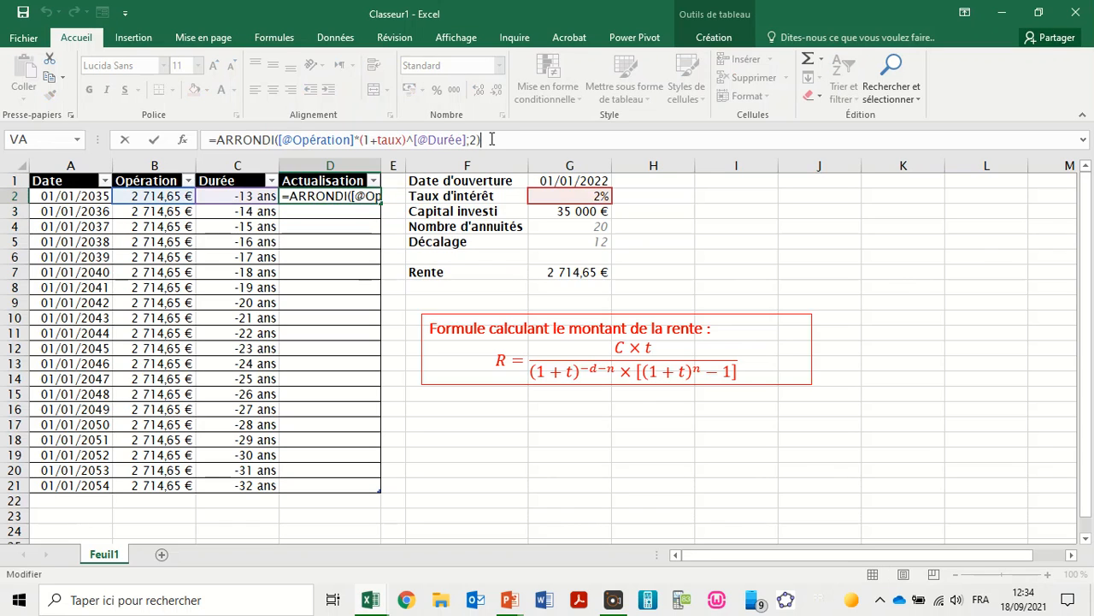
key(Return)
click(392, 213)
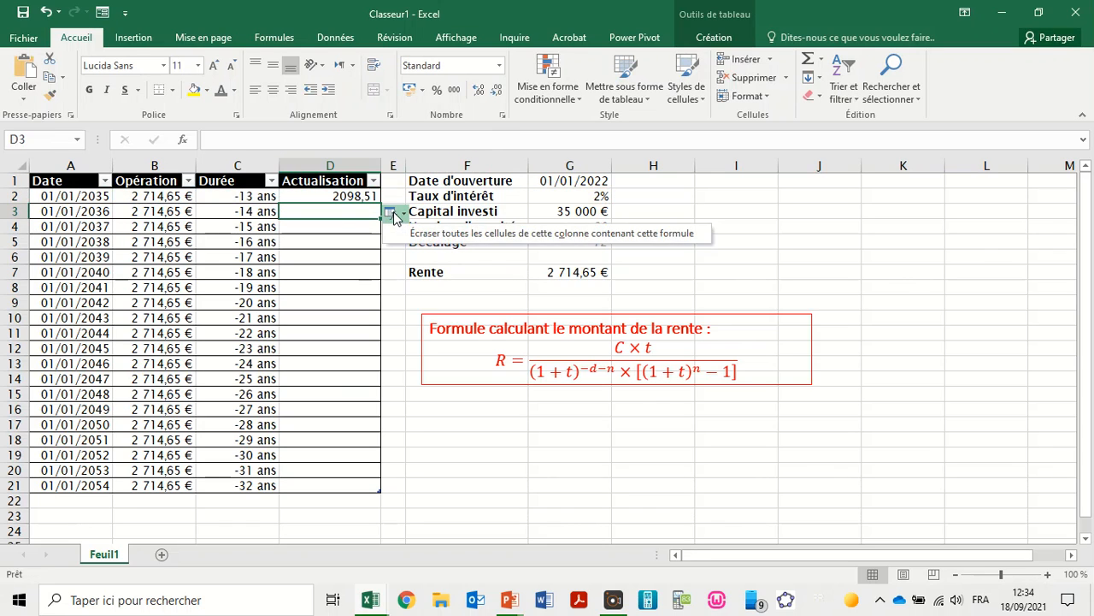
click(415, 236)
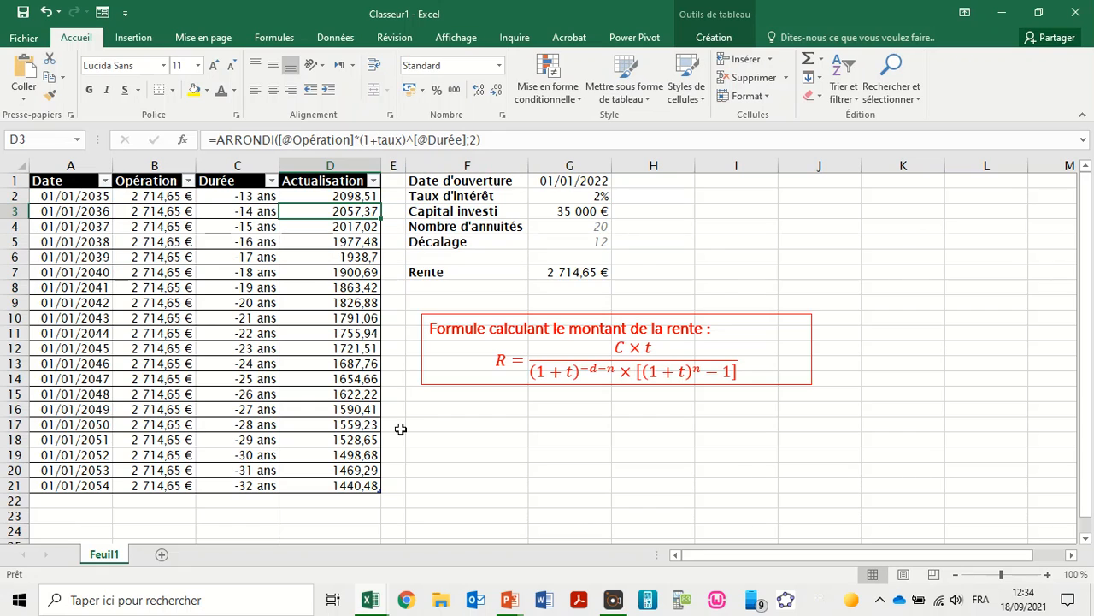
Apply the Monétaire number format to the Actualisation values in D2:D21 and add a totals row to the table
drag(351, 197, 354, 483)
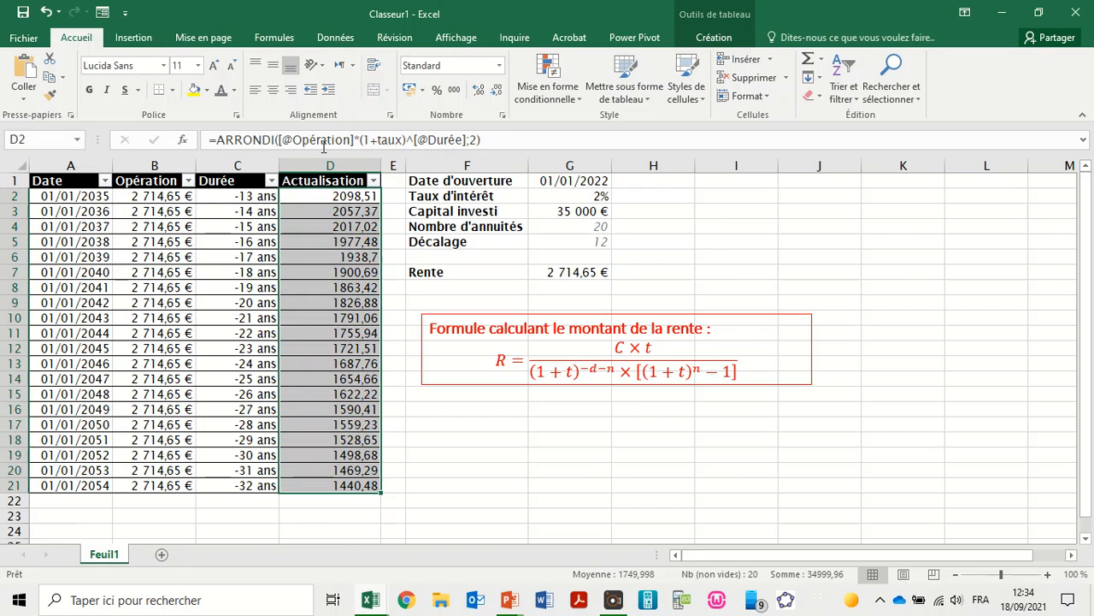
click(498, 72)
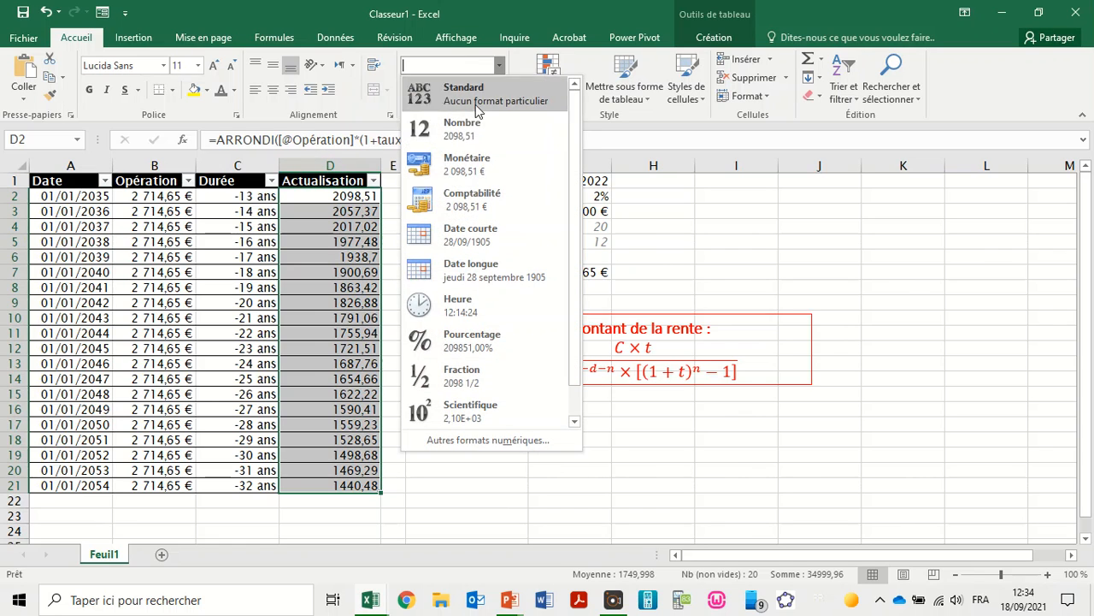
click(453, 173)
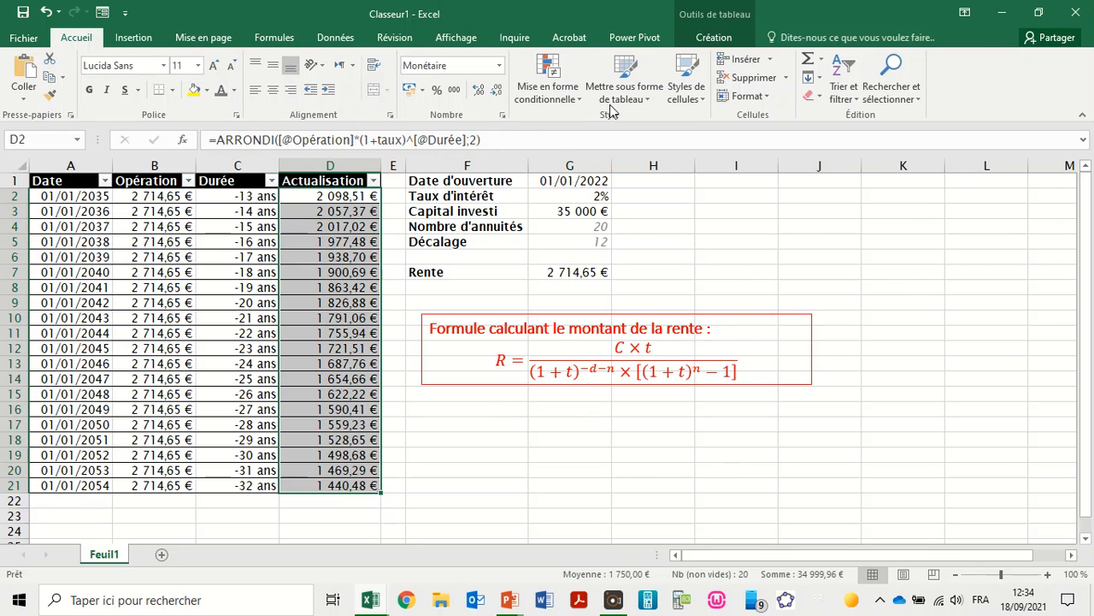
click(704, 44)
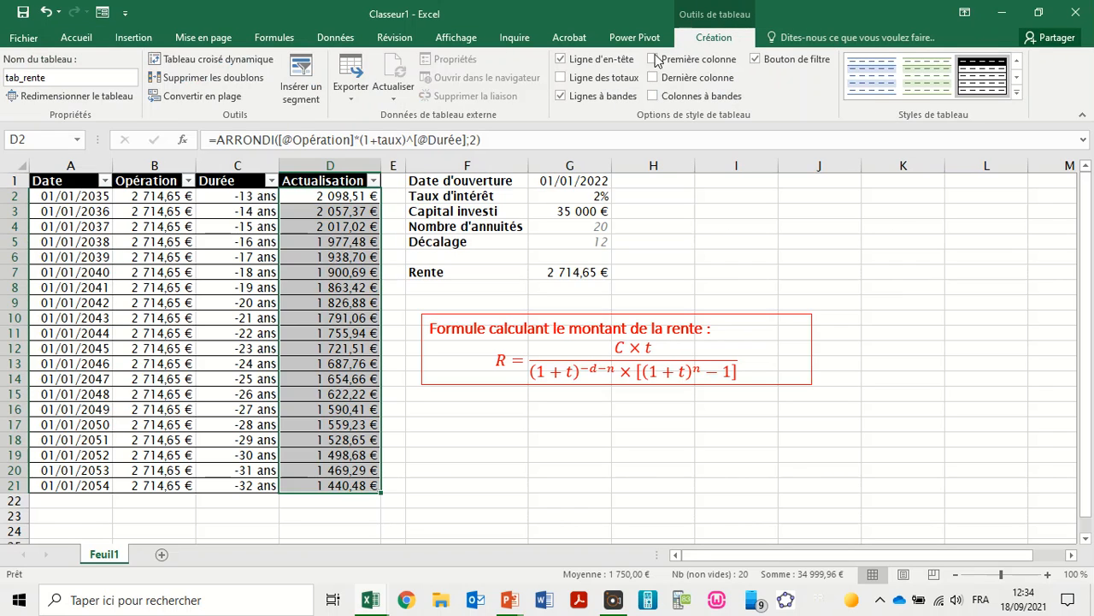
click(560, 78)
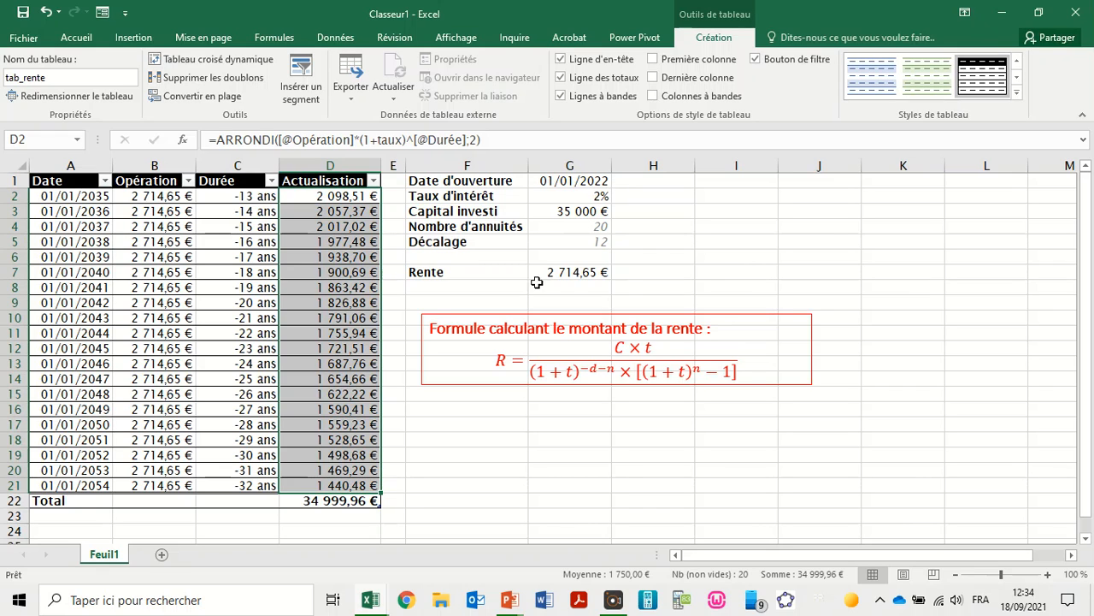
Enter the label "Intérêts acquis" in F8, under Rente
click(435, 291)
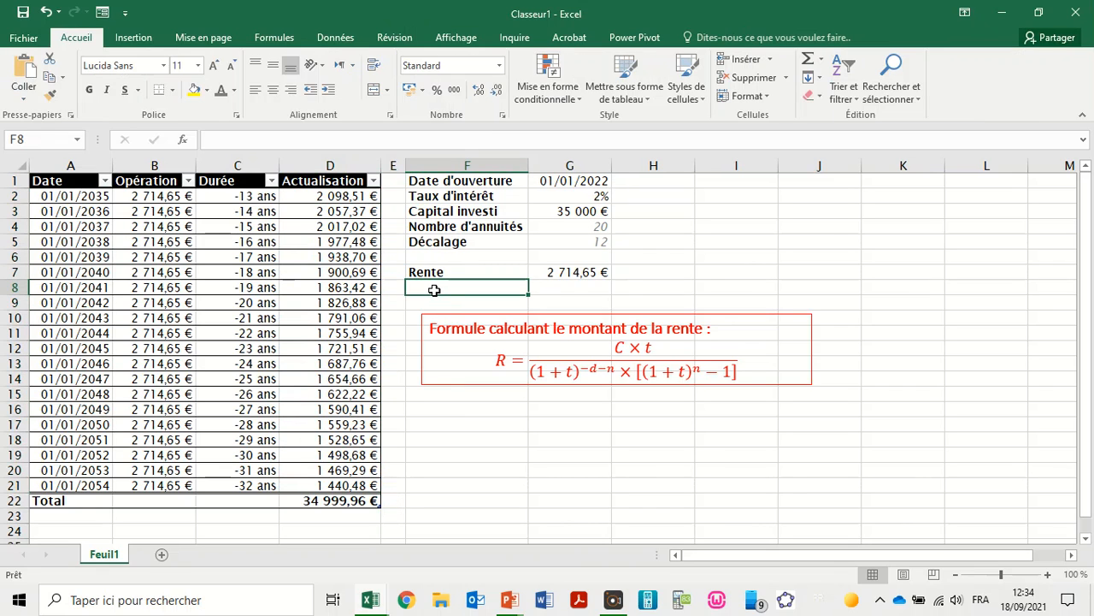
text(Intérêts)
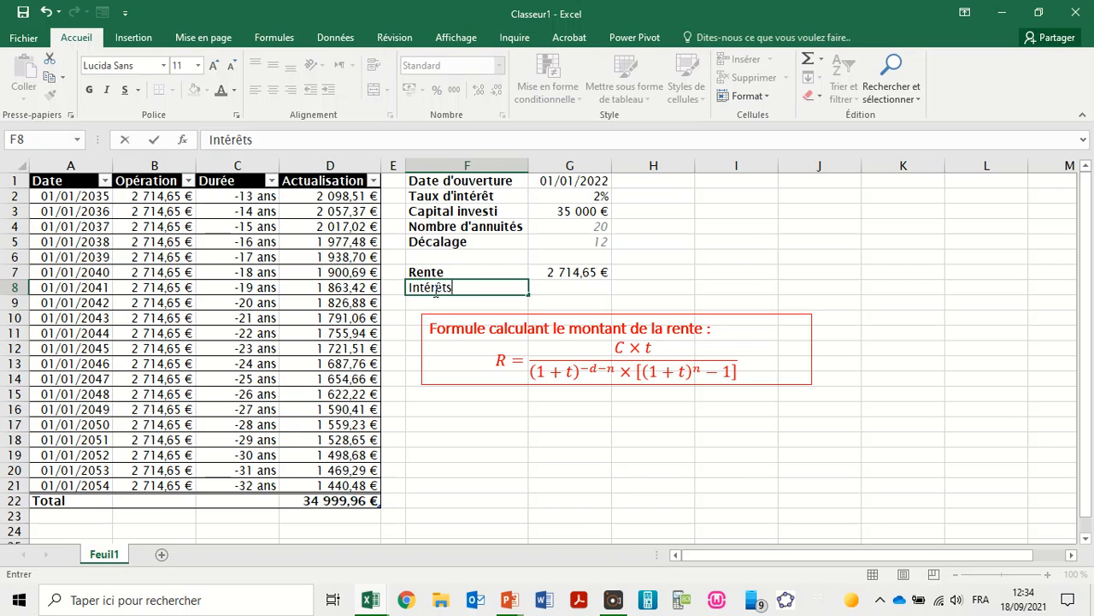
text( acquis)
key(Return)
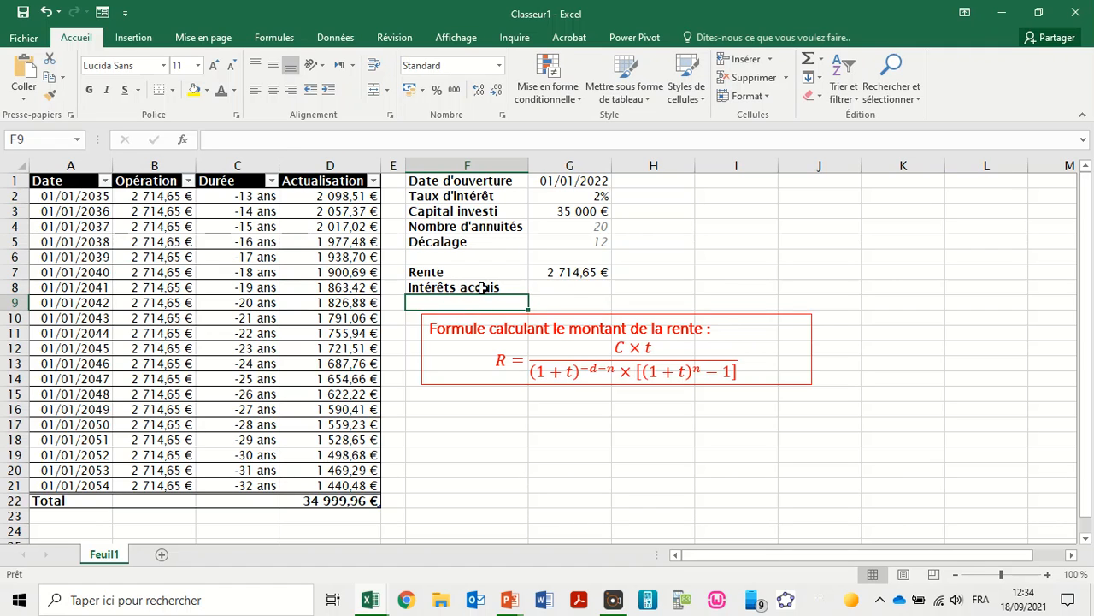
Set the Opération column's cell in the totals row, B22, to the Somme function
click(566, 289)
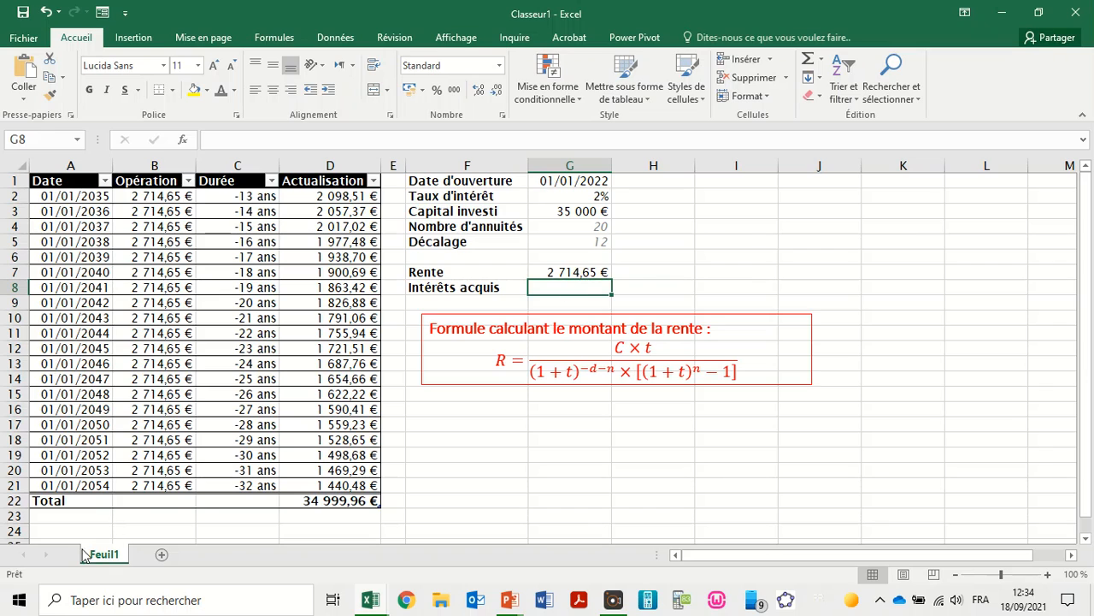
click(153, 503)
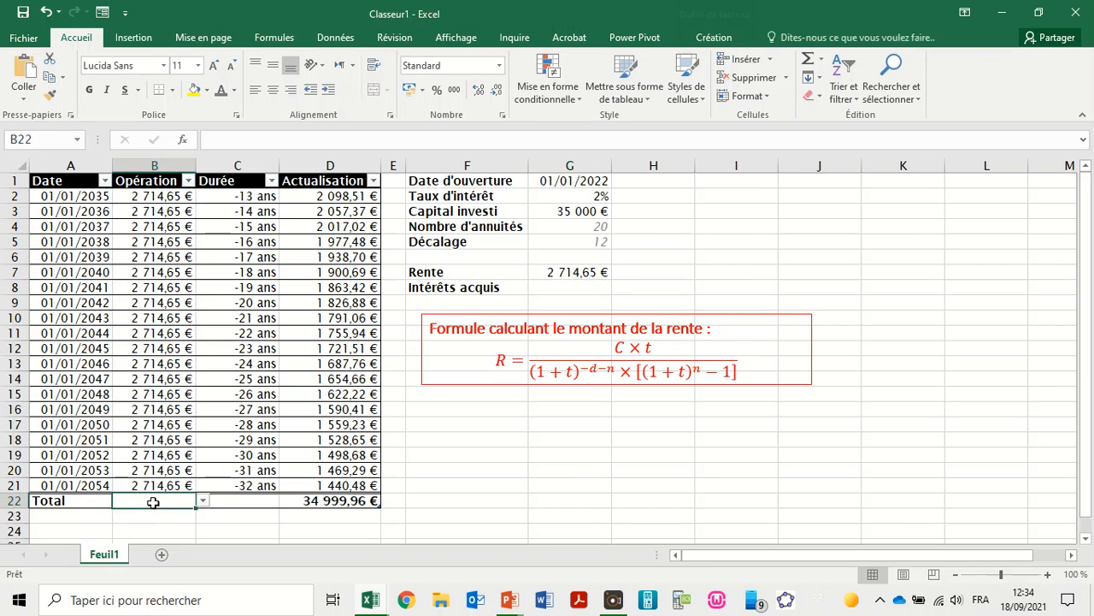
click(203, 501)
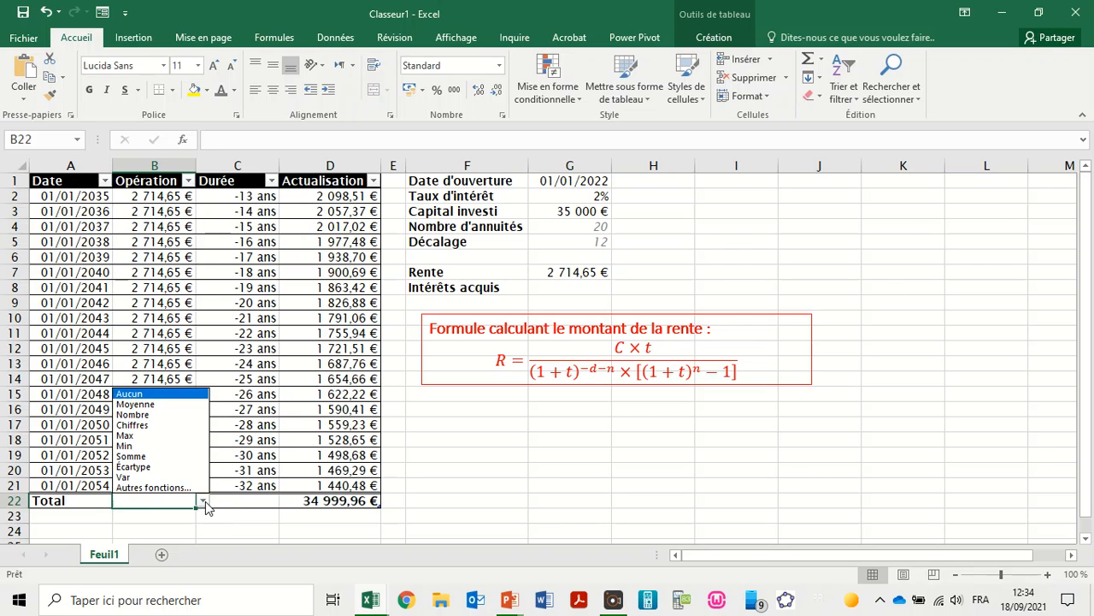
click(154, 457)
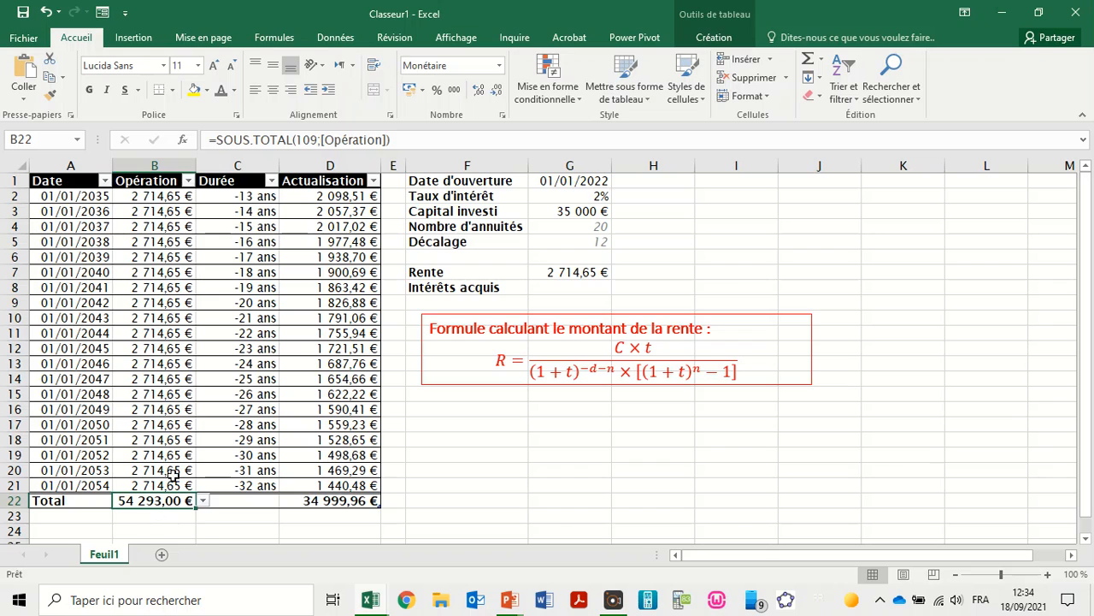
Compute the Intérêts acquis in G8 as the Opération total minus capital: =tab_rente[[#Totaux];[Opération]]-capital
click(564, 289)
text(=)
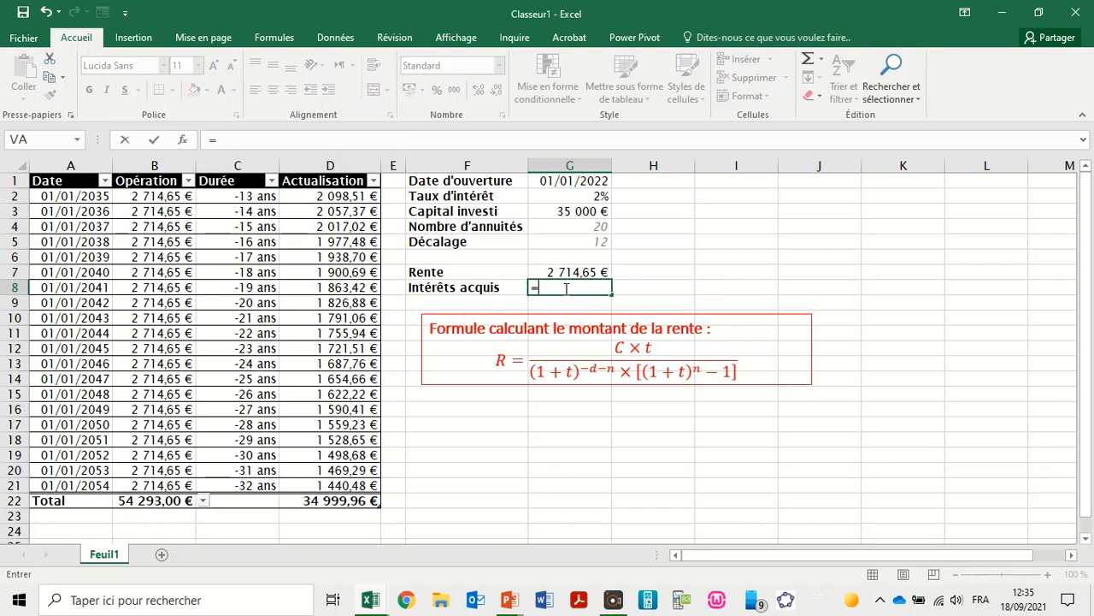
click(153, 501)
text(-)
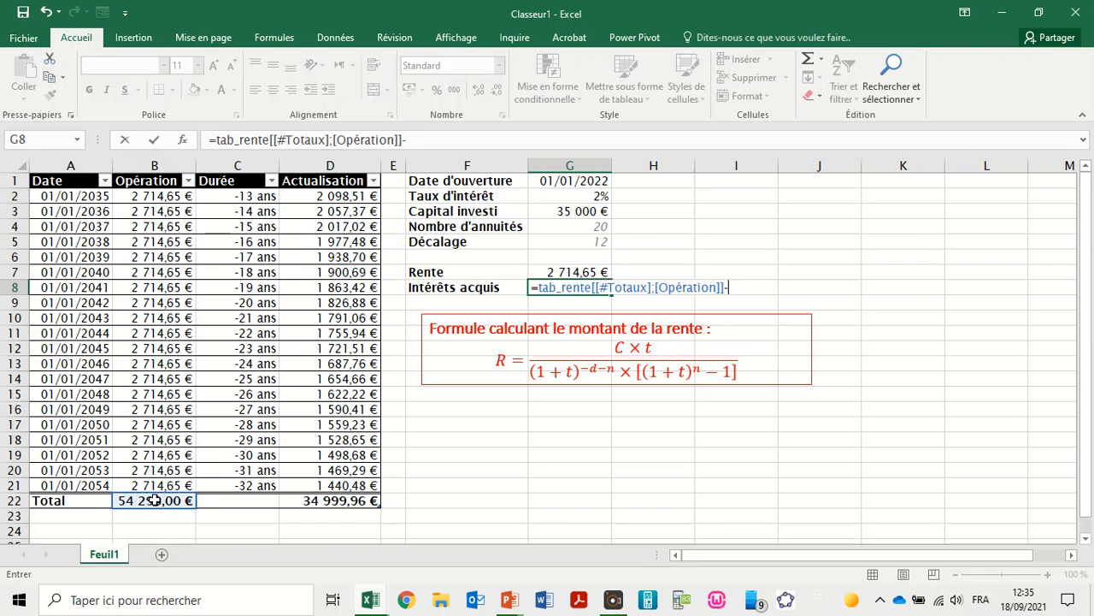
click(557, 212)
key(Return)
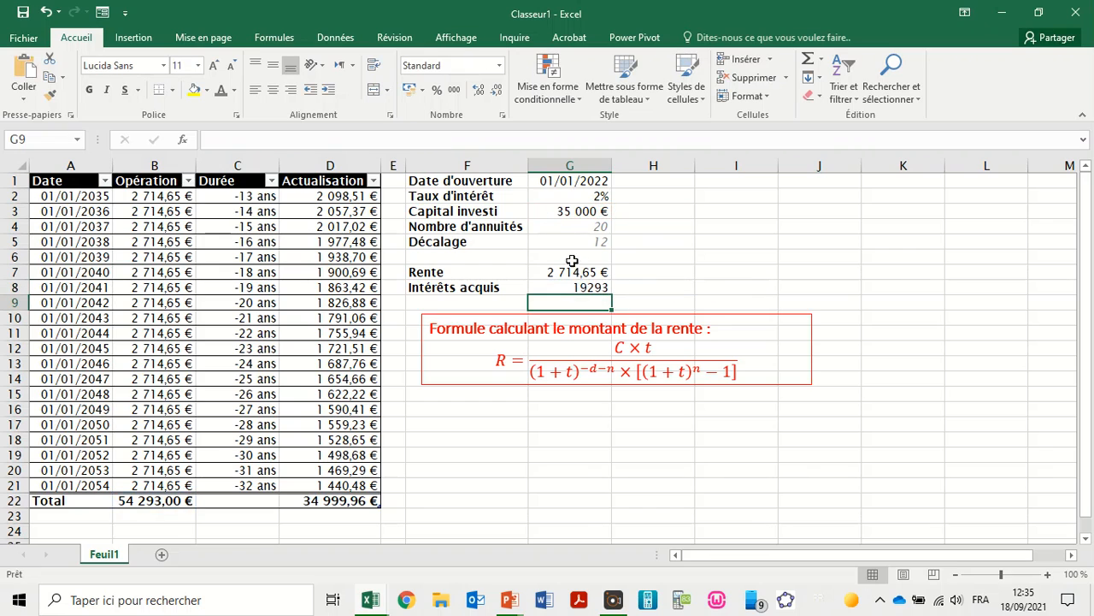
Apply the Monétaire number format to the Intérêts acquis amount in G8 and remove its two decimals
click(580, 288)
click(499, 65)
click(468, 171)
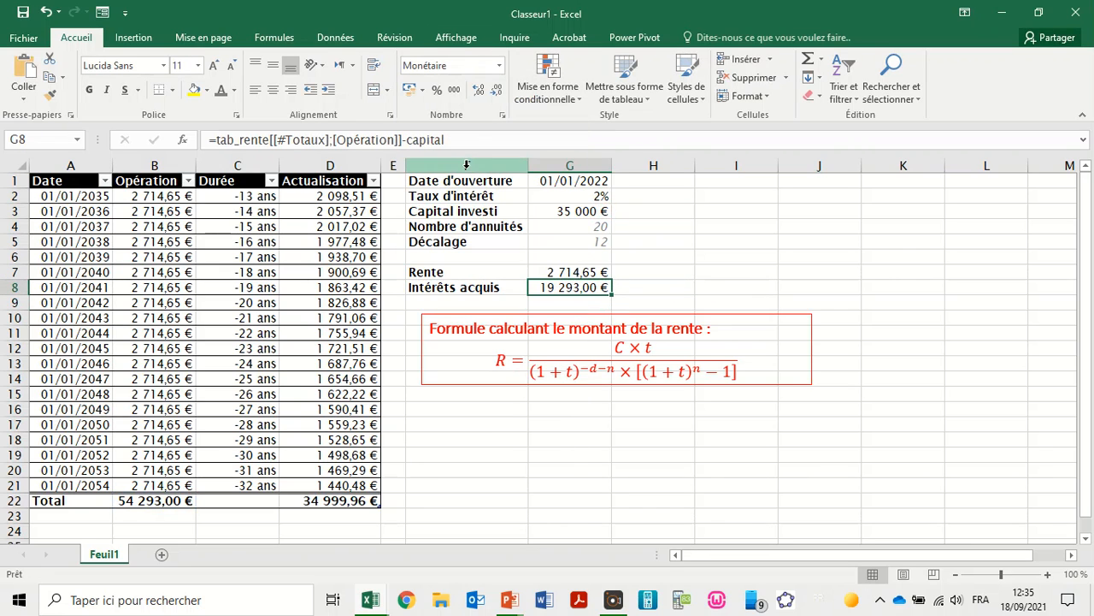
click(497, 90)
click(498, 90)
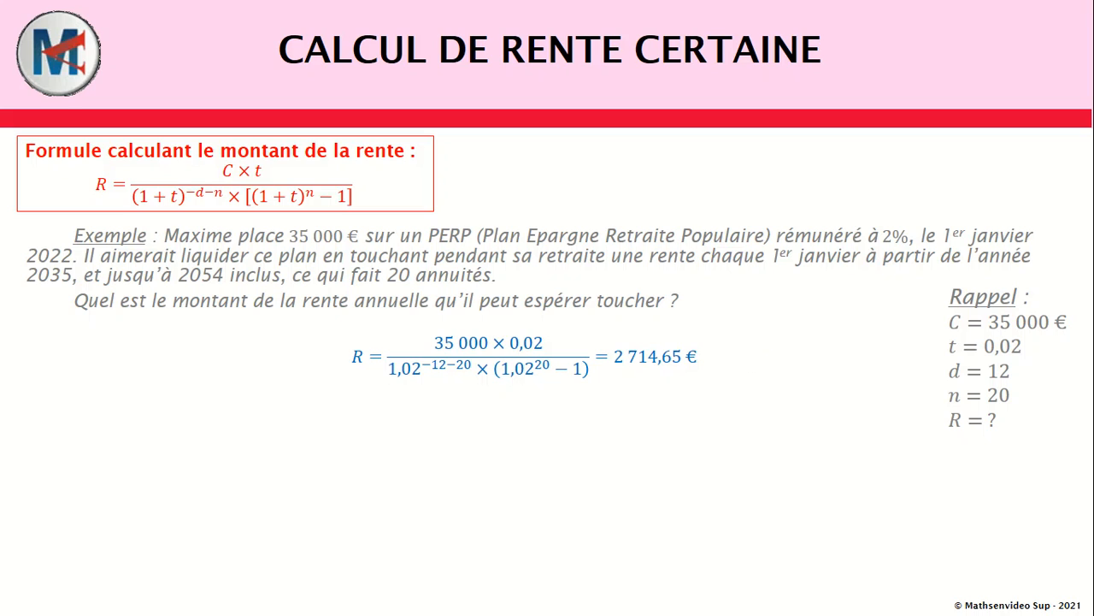
click(529, 442)
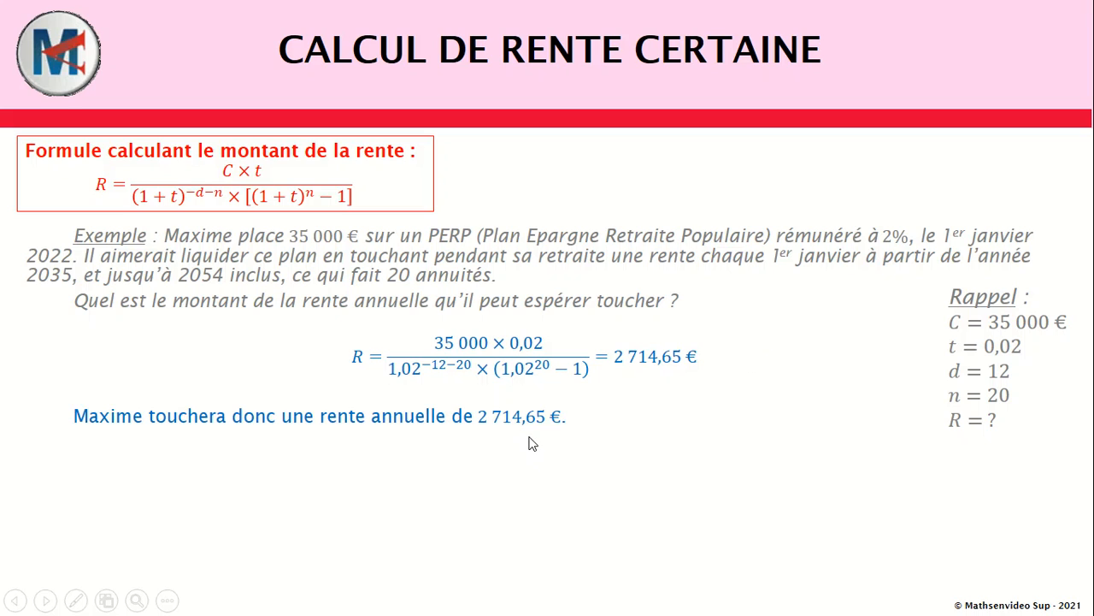